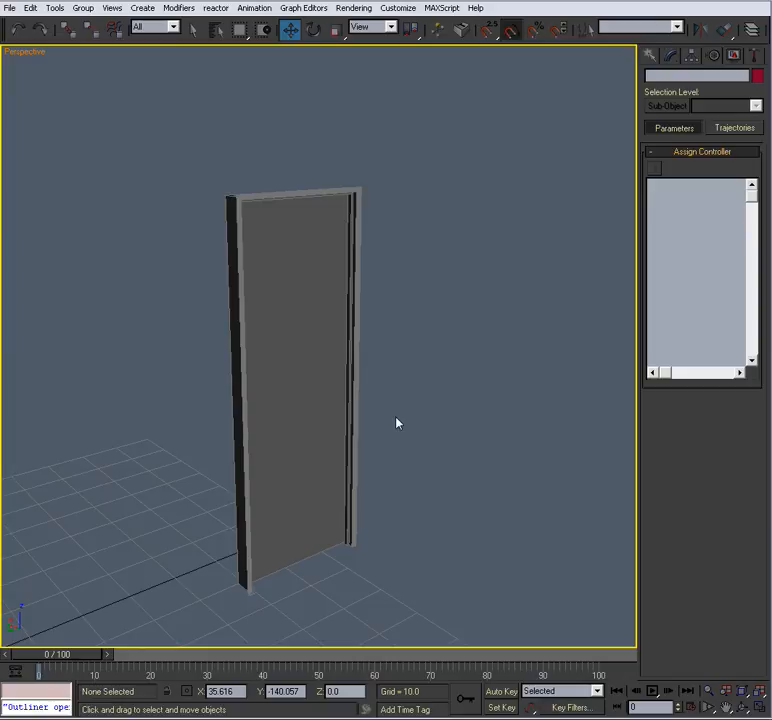
Inspect the door and its frame from the front and from the opposite side
scroll(280, 384, up, 4)
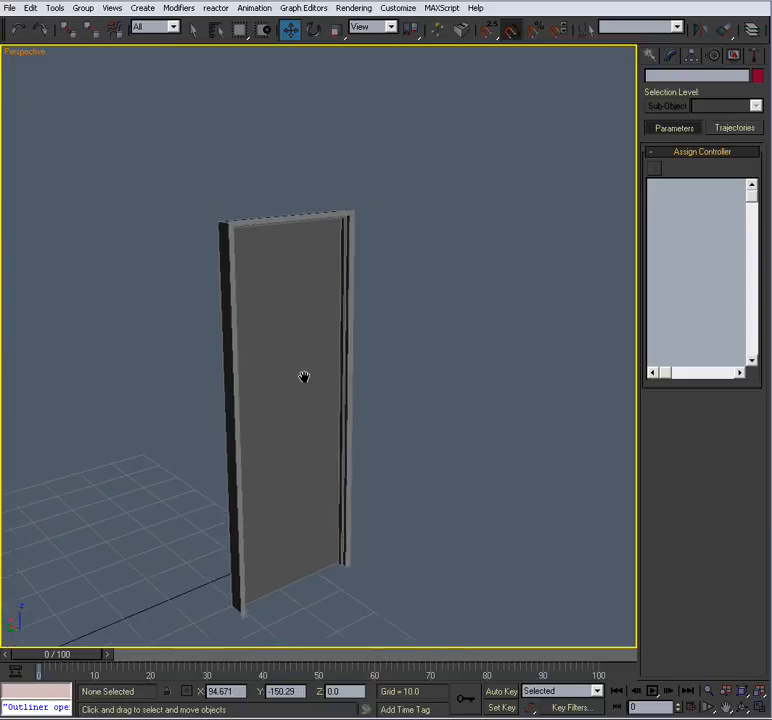
alt+middle_drag(315, 345, 360, 422)
scroll(291, 334, down, 4)
scroll(252, 358, up, 5)
scroll(284, 341, down, 6)
scroll(292, 346, up, 4)
scroll(367, 369, up, 4)
scroll(369, 370, down, 4)
alt+middle_drag(369, 370, 350, 322)
scroll(343, 369, up, 3)
scroll(380, 374, down, 2)
scroll(346, 343, down, 3)
click(310, 348)
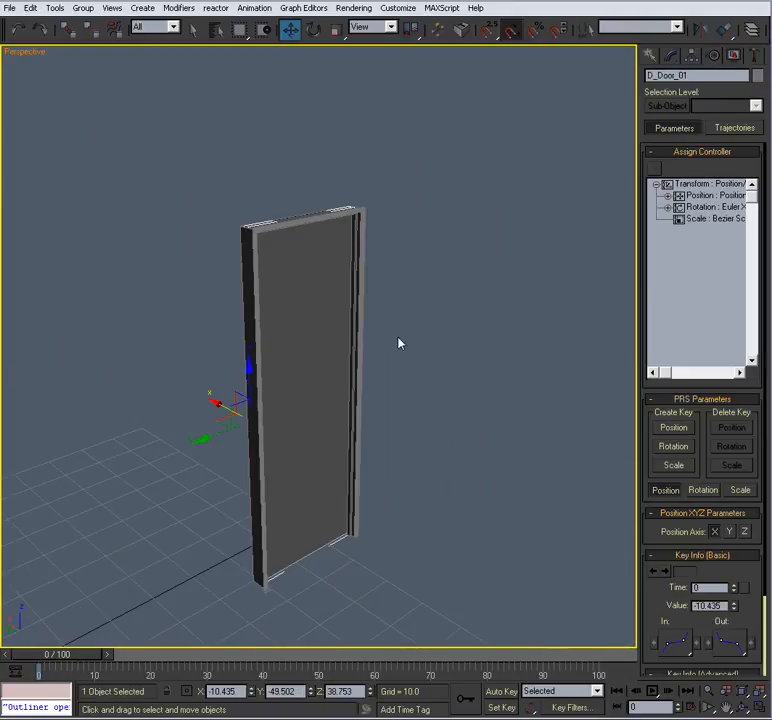
click(650, 56)
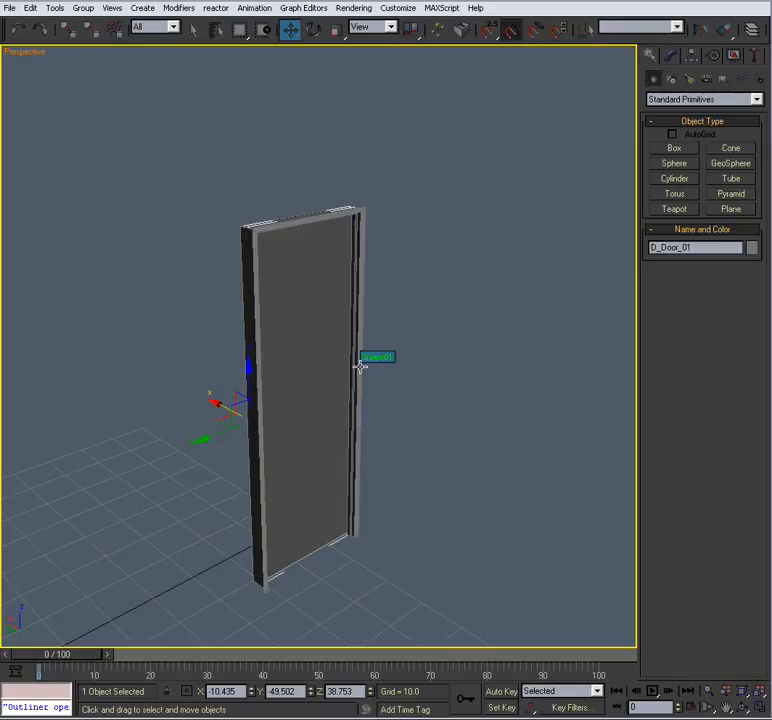
click(434, 369)
mouse_move(352, 408)
alt+middle_down()
mouse_move(337, 404)
mouse_move(407, 412)
mouse_move(183, 414)
mouse_move(348, 421)
alt+middle_up()
scroll(337, 404, up, 3)
click(325, 341)
scroll(397, 413, up, 3)
scroll(397, 413, down, 3)
scroll(366, 420, down, 3)
alt+middle_drag(215, 426, 424, 437)
scroll(399, 424, up, 3)
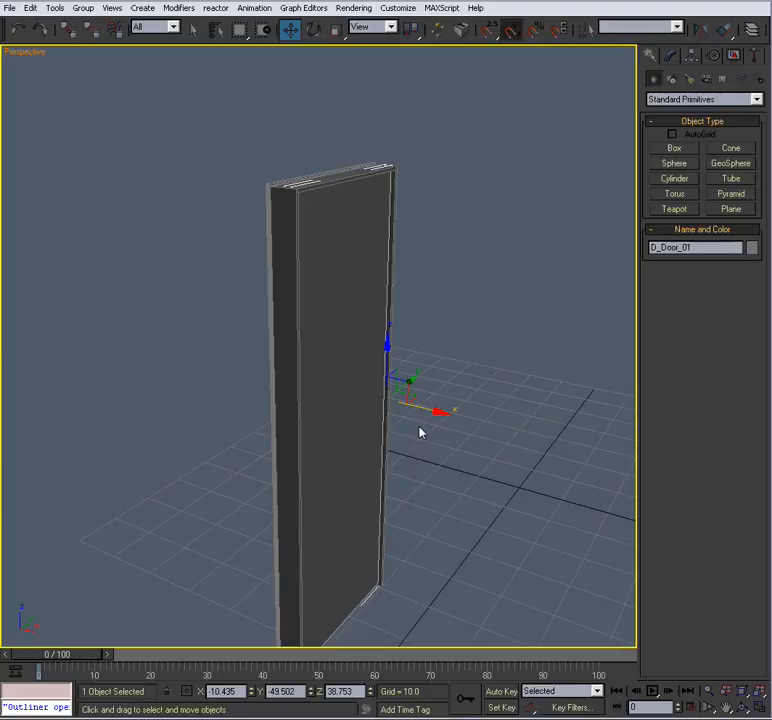
In the Top view, create a cylinder about 0.17 in radius and 1.93 high beside the door frame
click(462, 336)
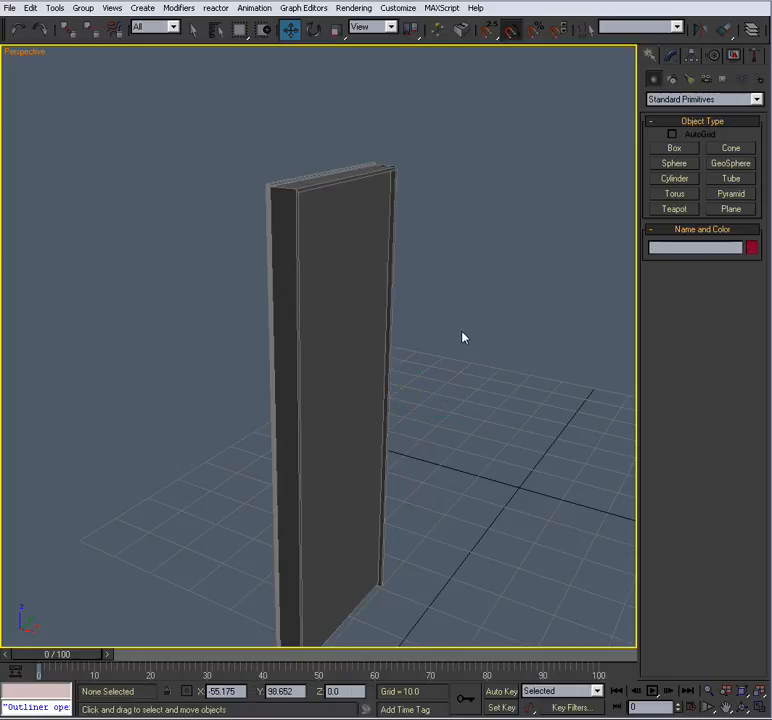
key(alt+w)
click(198, 243)
key(alt+w)
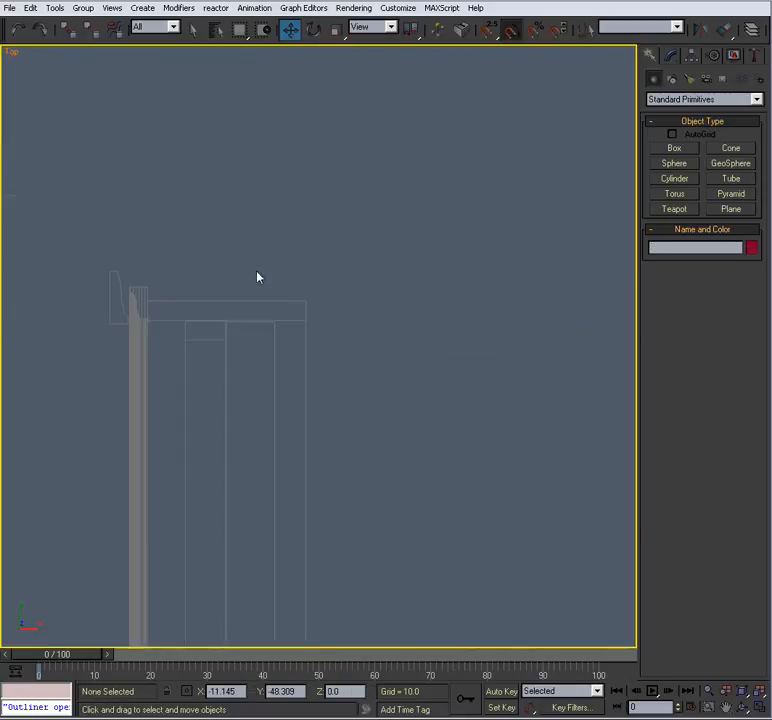
scroll(330, 230, up, 1)
click(676, 180)
drag(370, 290, 376, 291)
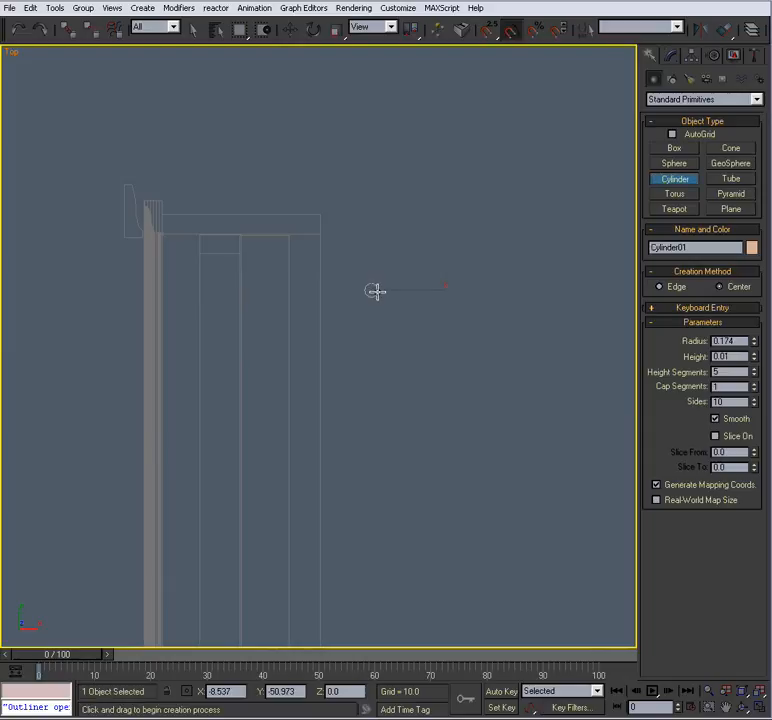
click(377, 220)
key(w)
Locate the new cylinder in the Perspective view and frame it up close beside the door's bottom corner
key(alt+w)
middle_drag(458, 426, 391, 318)
key(alt+w)
scroll(409, 418, up, 2)
middle_drag(358, 417, 379, 320)
key(alt+w)
key(alt+w)
alt+middle_drag(457, 455, 481, 423)
scroll(510, 429, down, 3)
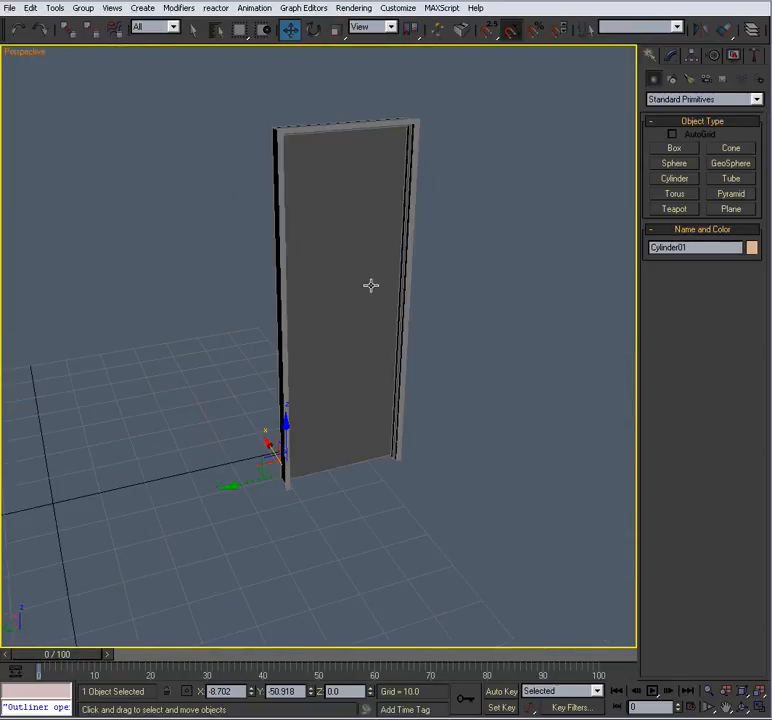
alt+middle_drag(172, 299, 431, 420)
scroll(431, 420, up, 3)
middle_drag(345, 443, 434, 295)
scroll(434, 295, up, 1)
scroll(434, 295, up, 1)
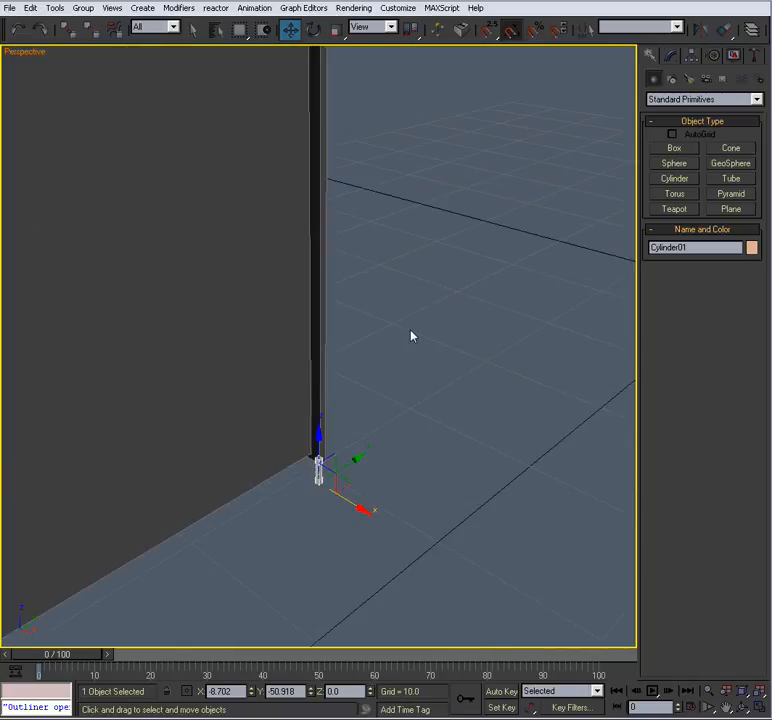
key(z)
scroll(419, 331, down, 1)
alt+middle_drag(403, 350, 422, 364)
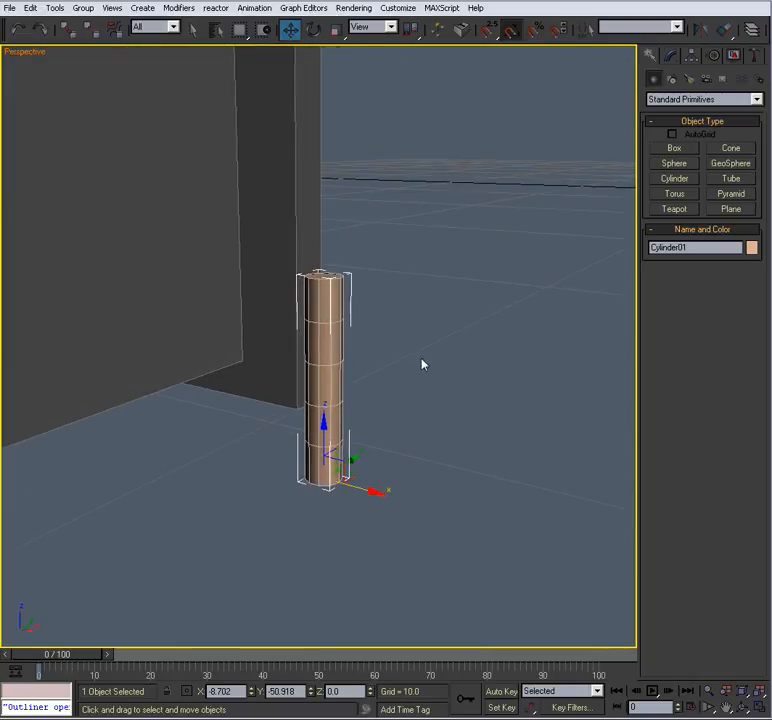
Try a radius of 0.25 on the cylinder and settle on a radius of 0.2
click(672, 56)
drag(737, 263, 704, 268)
text(.25)
key(Return)
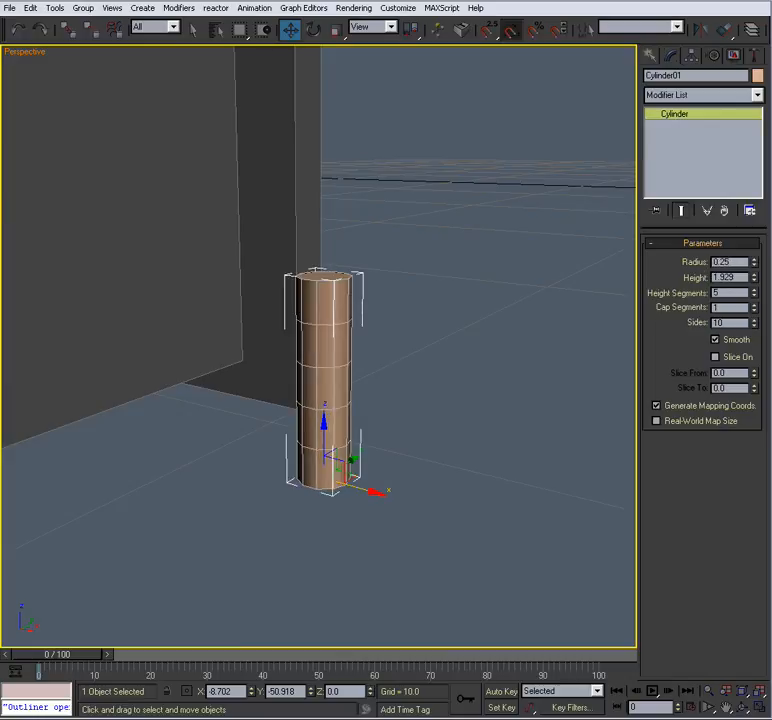
text(.2)
key(Return)
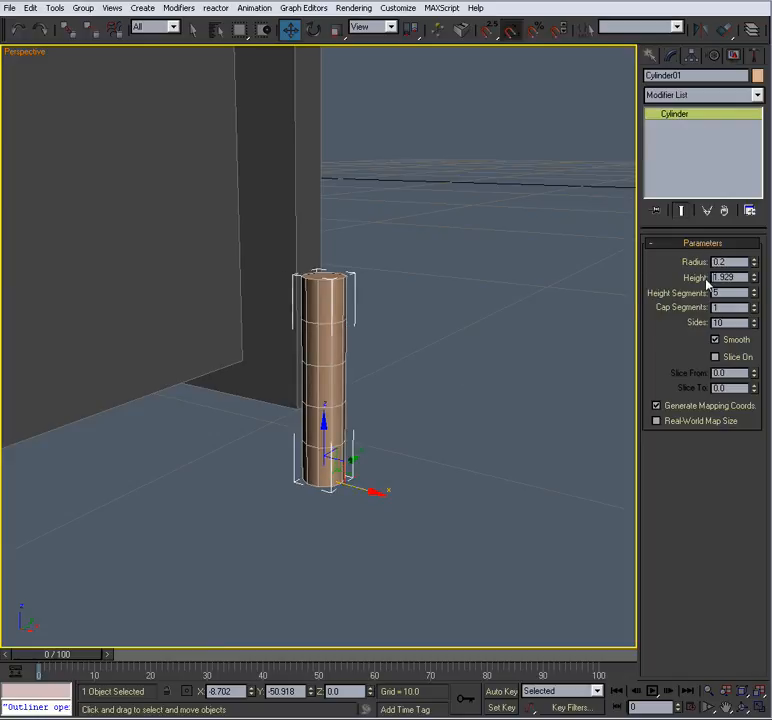
Try a height of 4 on the cylinder and settle on a height of 3.5
text(4)
key(Return)
scroll(427, 312, down, 5)
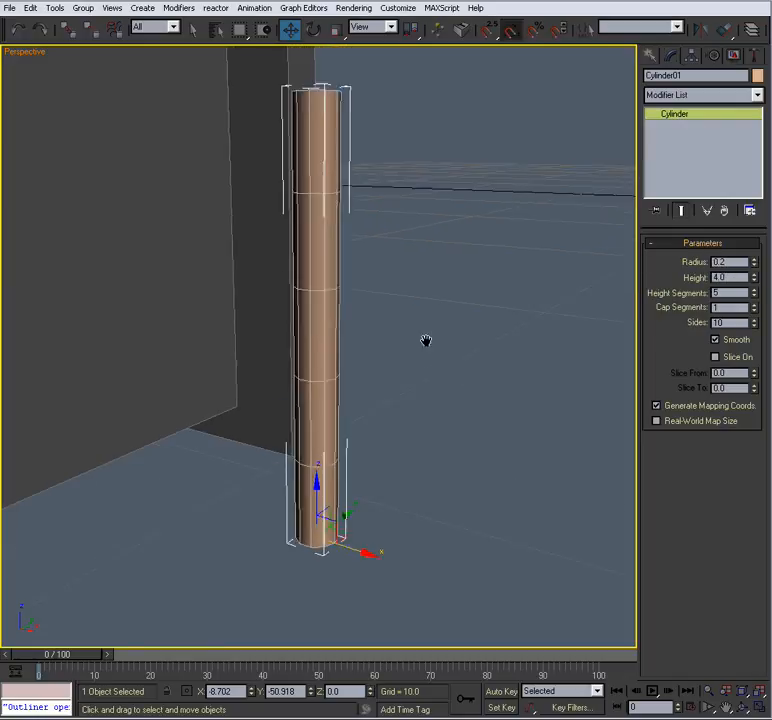
scroll(428, 391, up, 2)
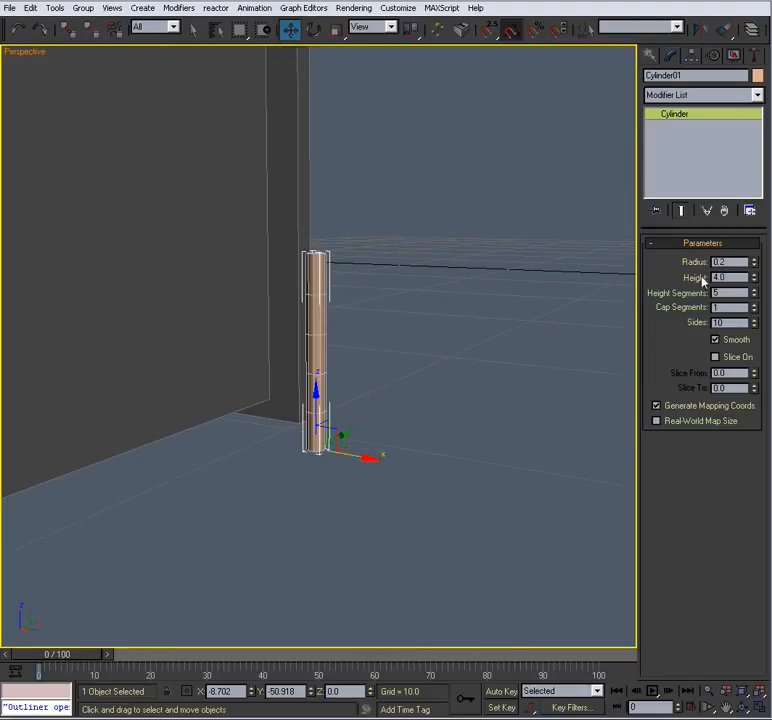
text(3.5)
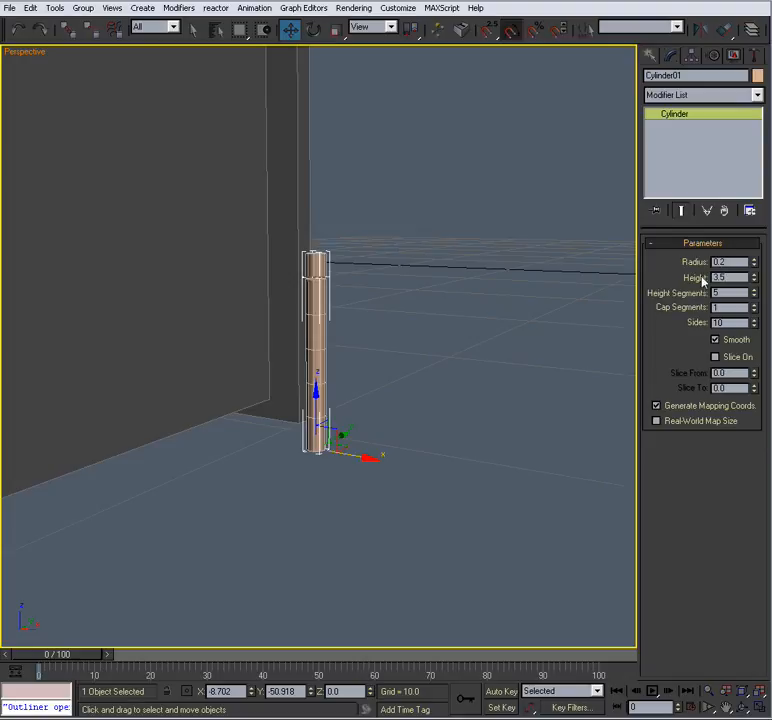
scroll(372, 378, up, 3)
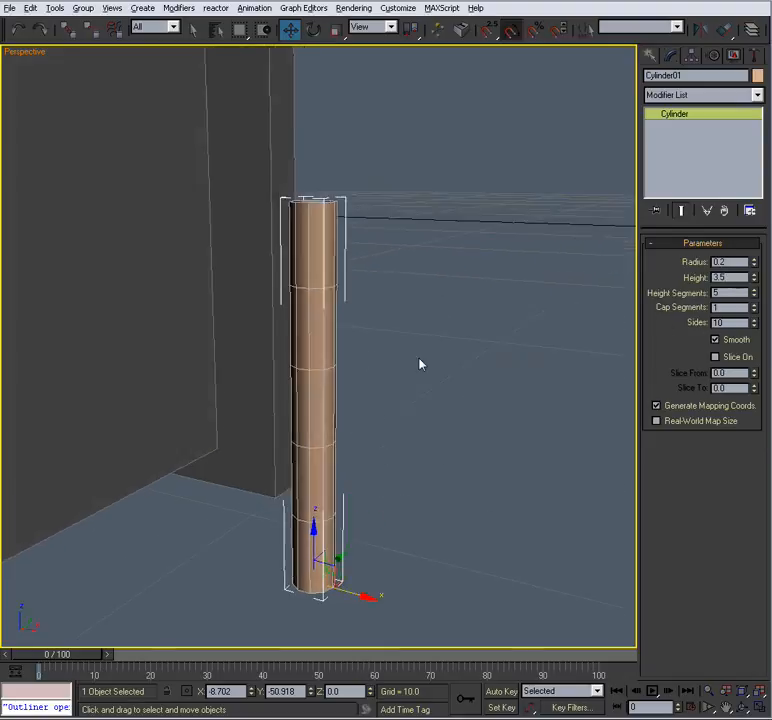
Convert the cylinder to an Editable Poly
alt+middle_drag(417, 355, 425, 389)
alt+middle_drag(492, 366, 465, 388)
scroll(469, 364, down, 2)
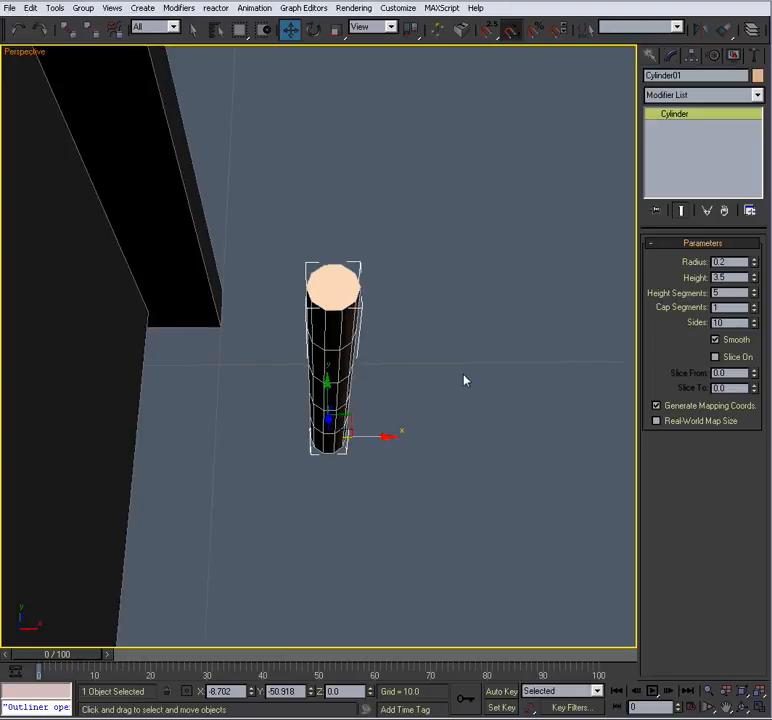
alt+middle_drag(445, 377, 372, 300)
scroll(433, 370, up, 2)
alt+middle_drag(381, 353, 458, 396)
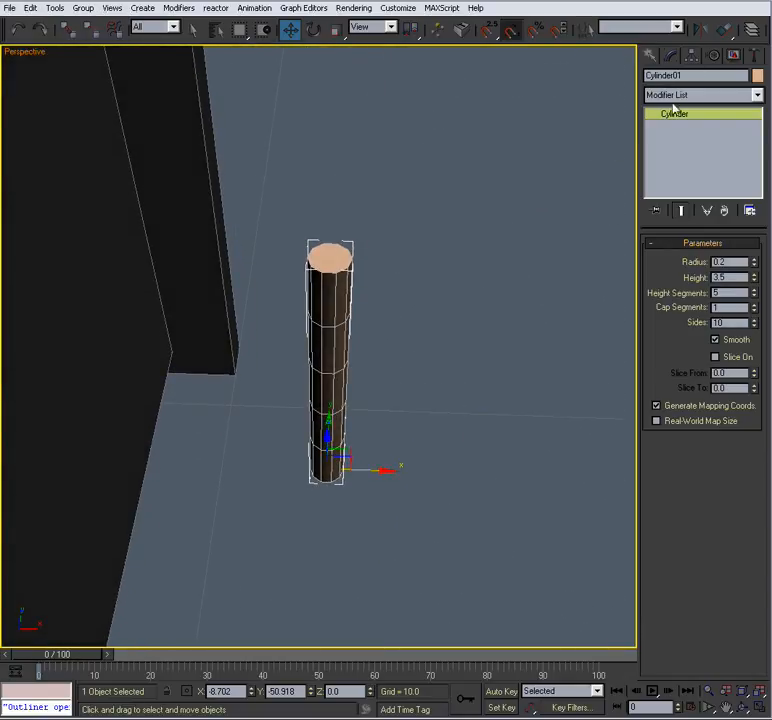
right_click(325, 294)
click(326, 294)
alt+middle_drag(541, 353, 548, 344)
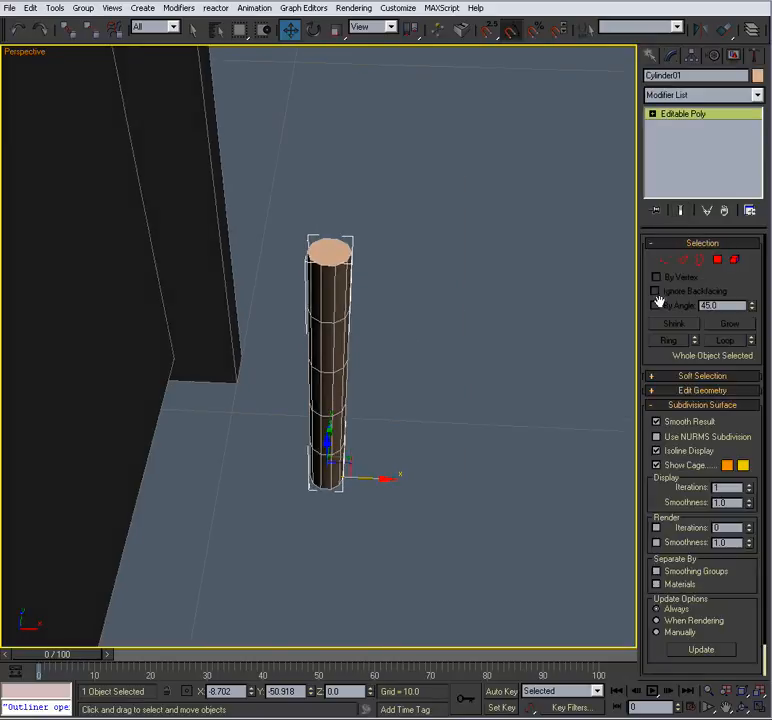
Select the polygons of the cylinder's top, middle and bottom height segments
click(719, 262)
alt+middle_drag(420, 335, 383, 243)
drag(393, 188, 284, 245)
ctrl+drag(362, 358, 253, 384)
ctrl+drag(370, 510, 243, 531)
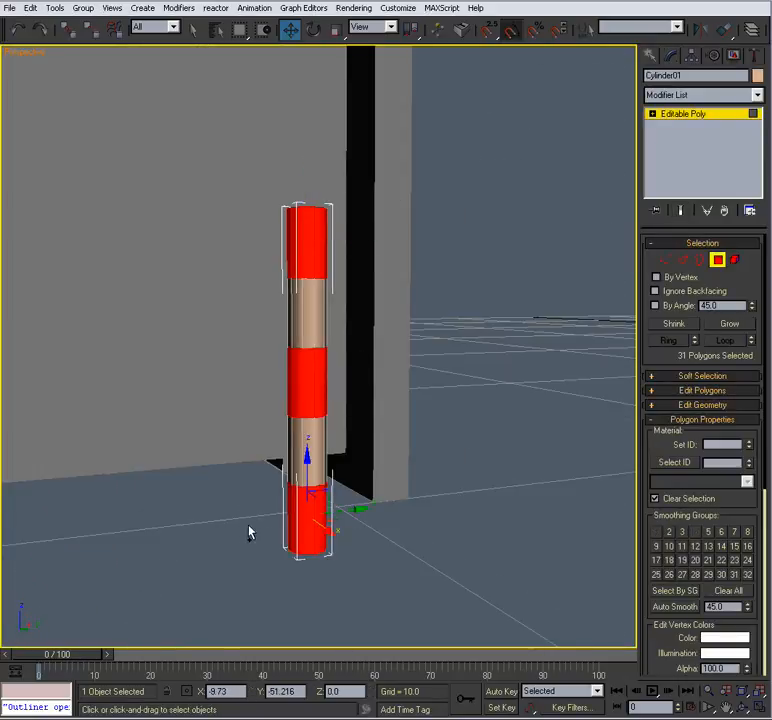
alt+middle_drag(243, 531, 335, 505)
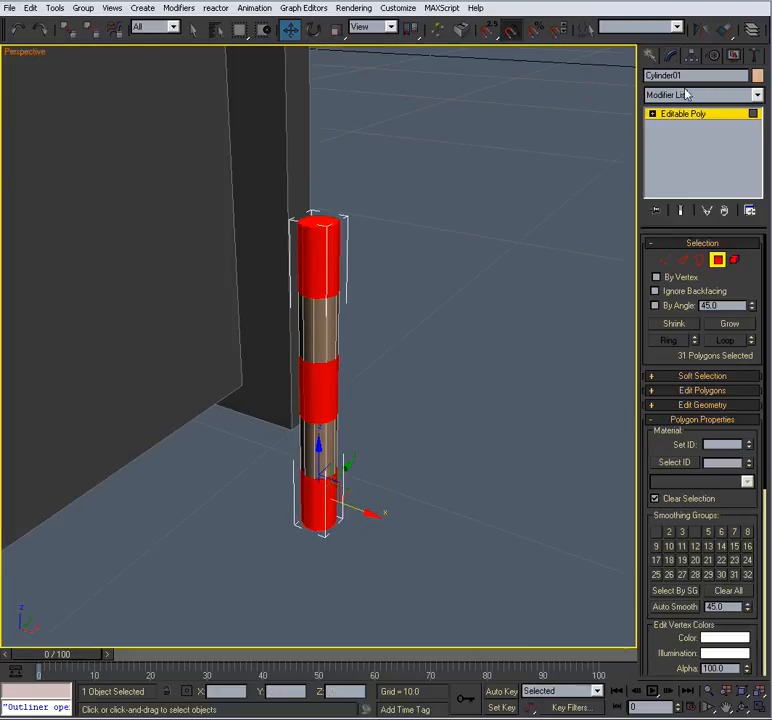
Change the cylinder's object color to the first custom grey, and leave polygon editing to check it
click(758, 77)
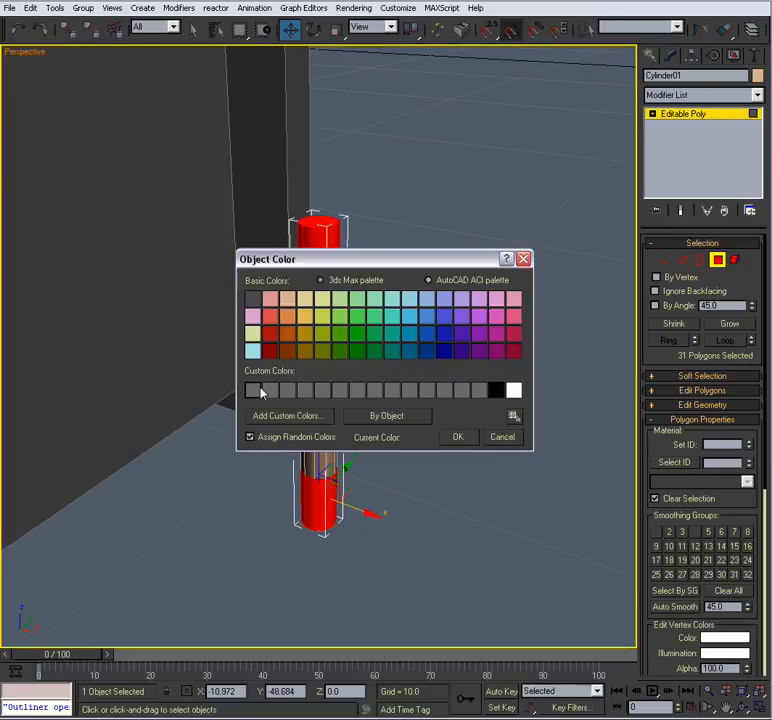
click(460, 437)
click(717, 259)
click(416, 355)
alt+middle_drag(416, 355, 419, 291)
click(332, 372)
alt+middle_drag(420, 388, 440, 415)
scroll(410, 388, up, 4)
click(431, 377)
scroll(472, 321, down, 2)
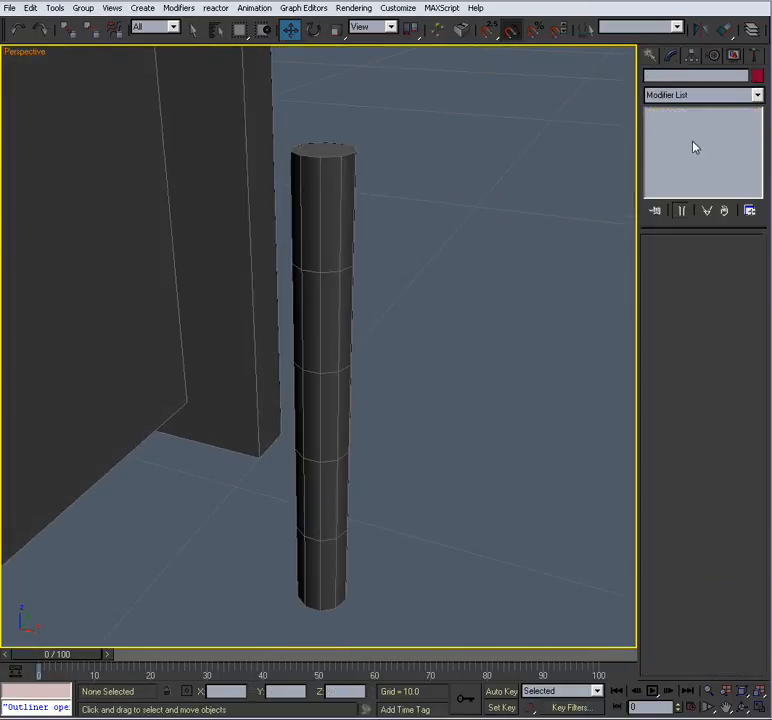
Turn off random color assignment and make the first custom grey the default object color
click(757, 77)
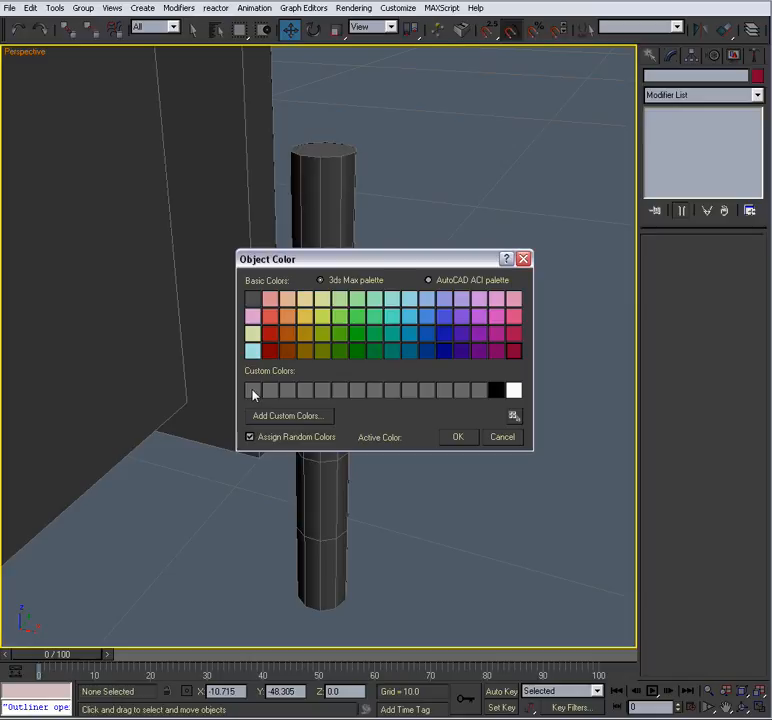
click(250, 437)
click(458, 438)
alt+middle_drag(462, 386, 410, 368)
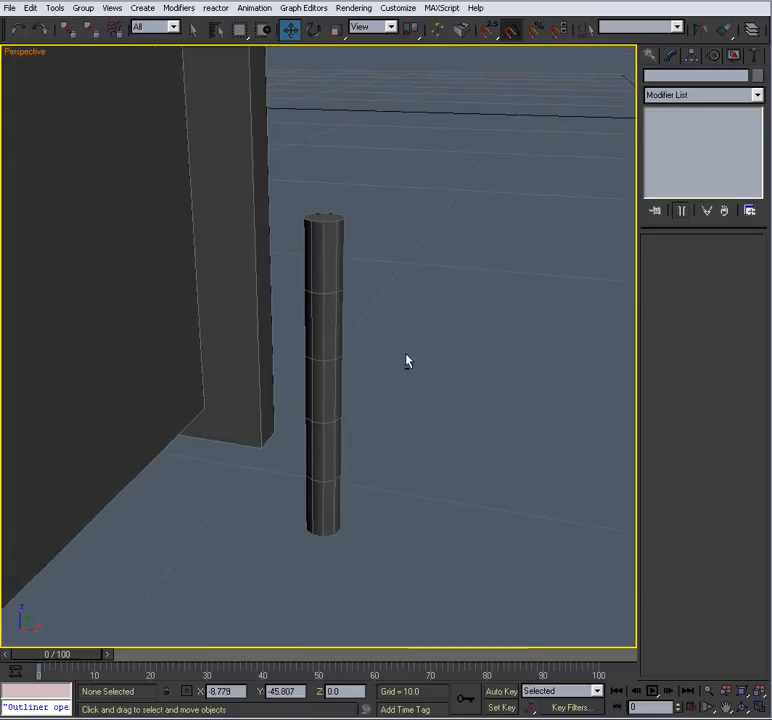
Reselect the cylinder's first, third and fifth bands of polygons together with both end caps
click(327, 345)
alt+middle_drag(355, 337, 366, 318)
click(721, 260)
drag(440, 184, 278, 269)
alt+middle_drag(377, 380, 383, 366)
ctrl+drag(383, 366, 367, 512)
alt+middle_drag(367, 512, 336, 500)
Detach the selected bands as a separate object named D_TopHinge and leave polygon editing
click(705, 377)
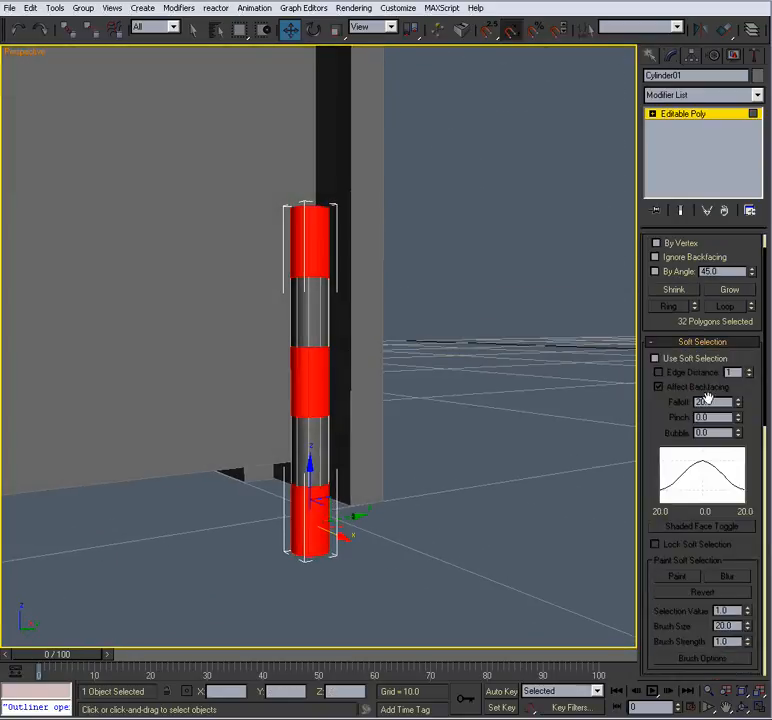
click(688, 343)
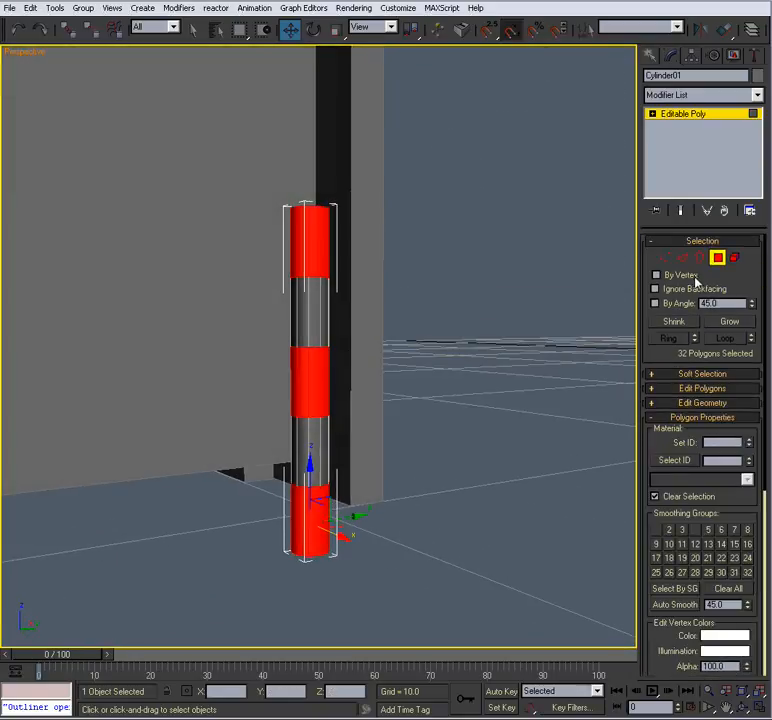
click(683, 389)
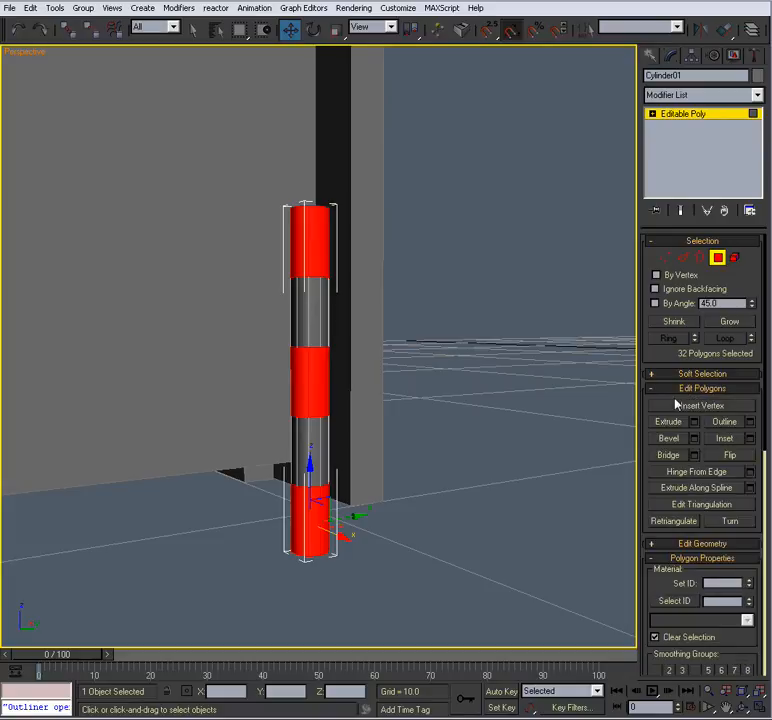
click(683, 546)
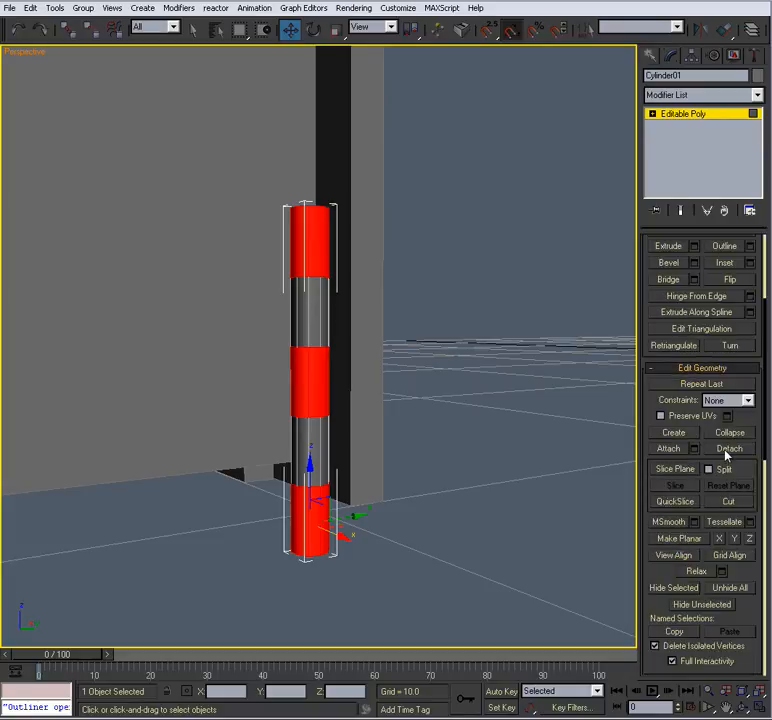
click(727, 451)
text(D)
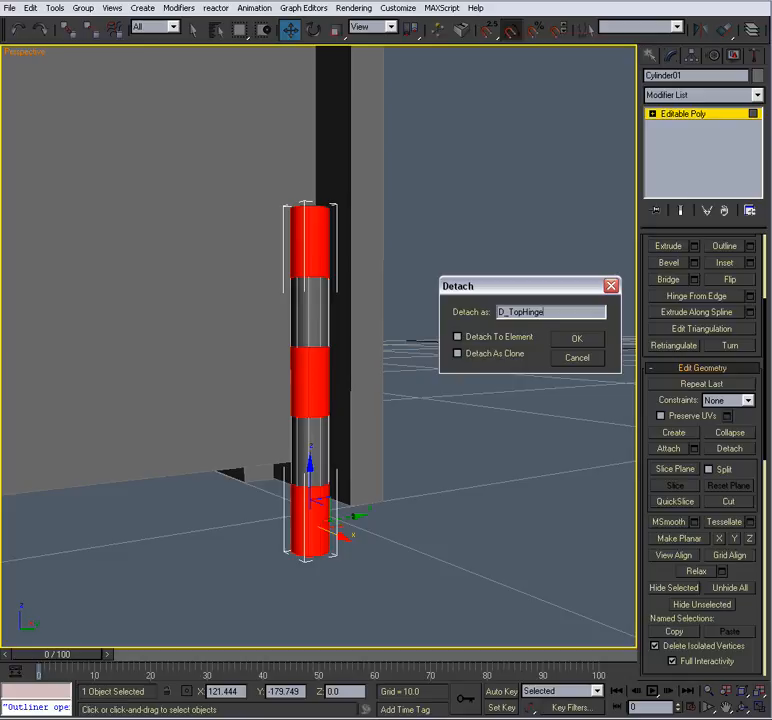
text(_TopHinge)
key(Return)
alt+middle_drag(494, 314, 484, 262)
click(677, 117)
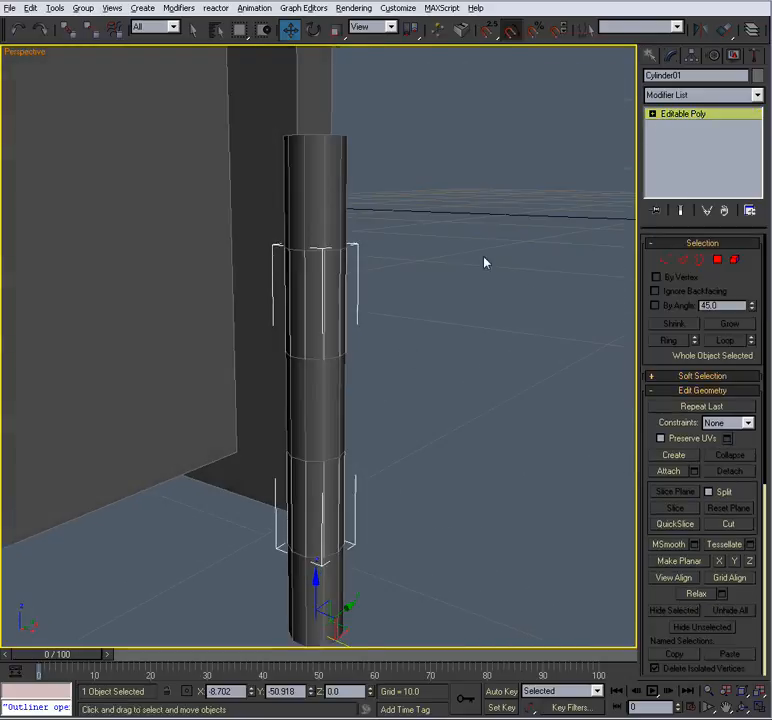
Give the remaining two-band cylinder part a bottom-hinge name beginning with D_BottomHi
click(323, 160)
scroll(387, 240, down, 3)
alt+middle_drag(387, 239, 406, 290)
click(312, 326)
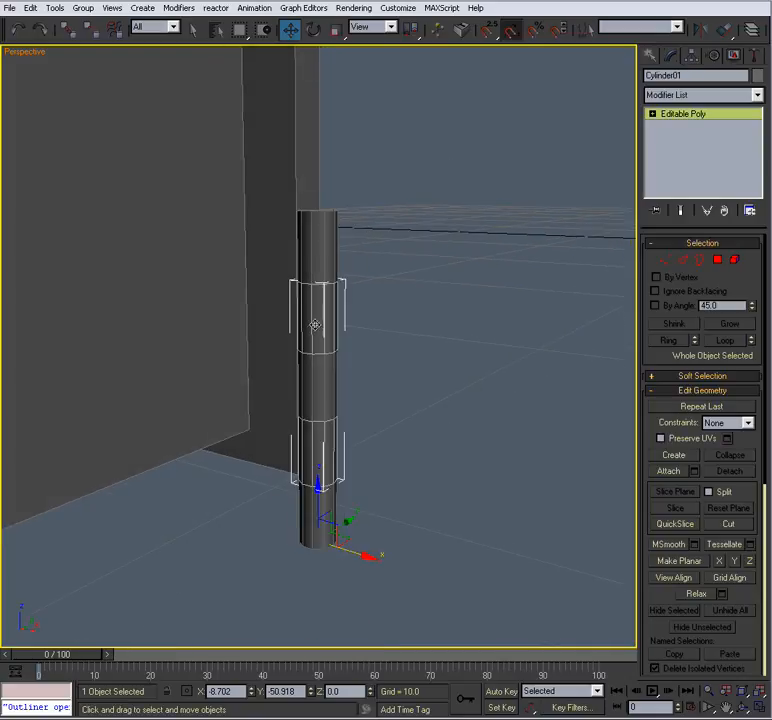
click(668, 75)
text(D_BottomHi)
key(BackSpace)
key(BackSpace)
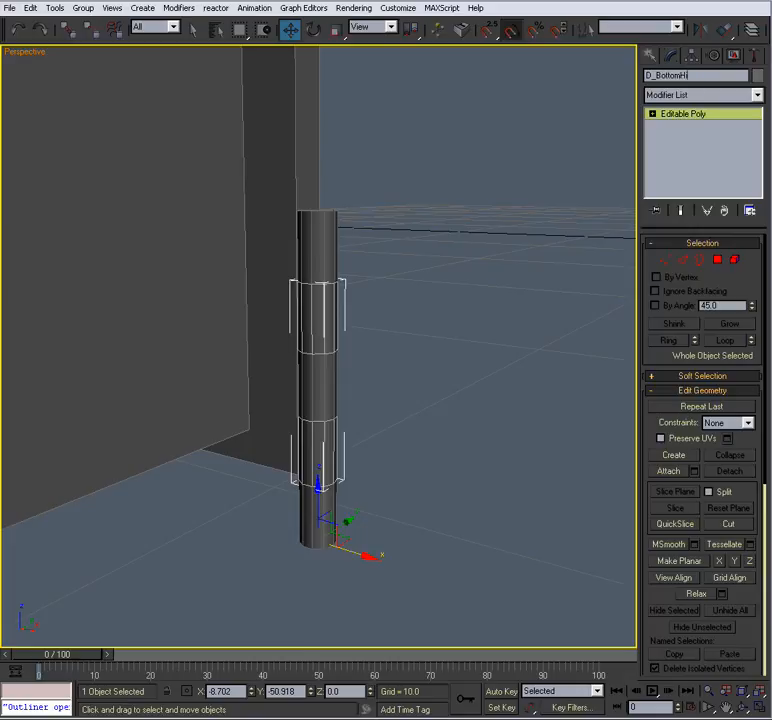
click(357, 443)
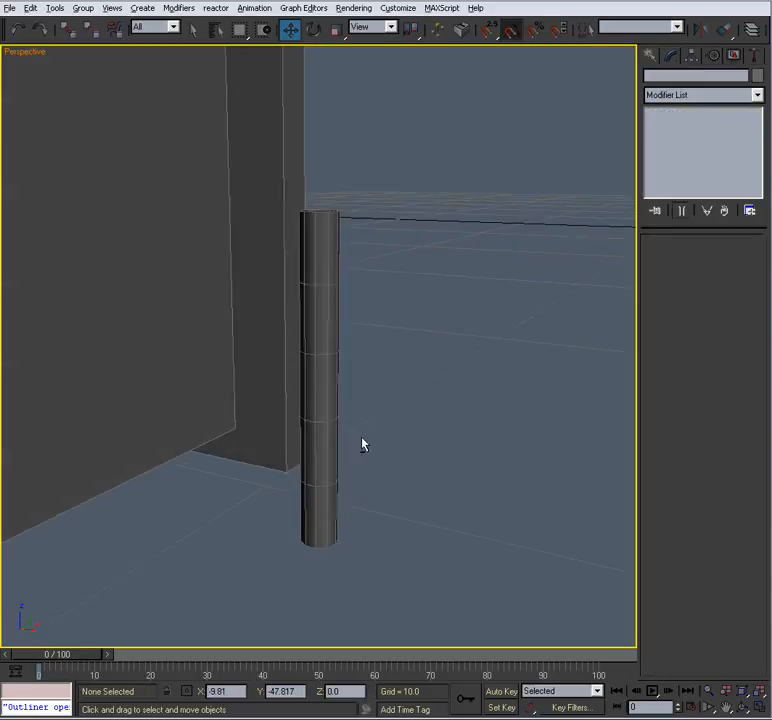
Select all vertical edges of the three cylinder bands belonging to D_TopHinge
scroll(381, 462, up, 5)
click(352, 355)
key(z)
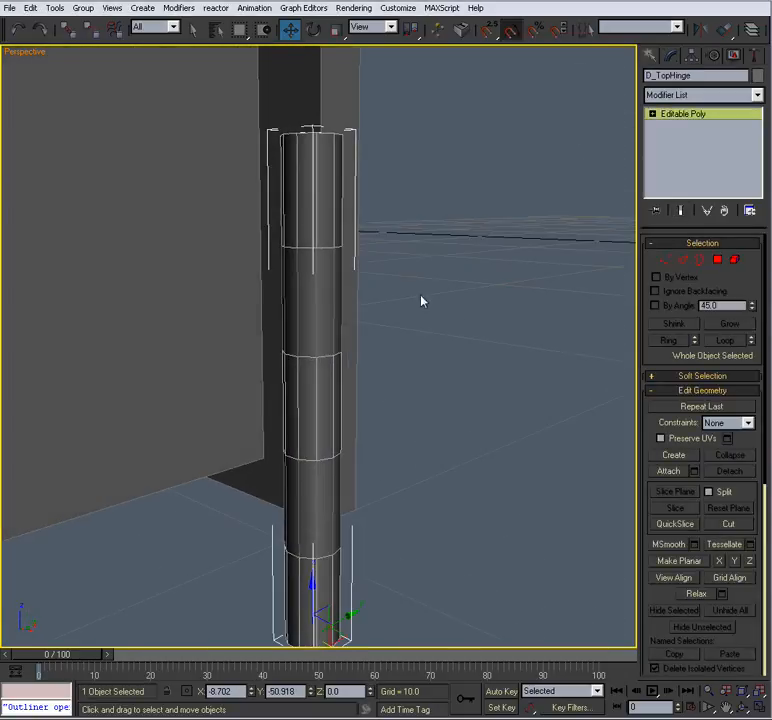
key(2)
scroll(450, 300, down, 3)
alt+middle_drag(450, 300, 390, 275)
drag(372, 246, 238, 272)
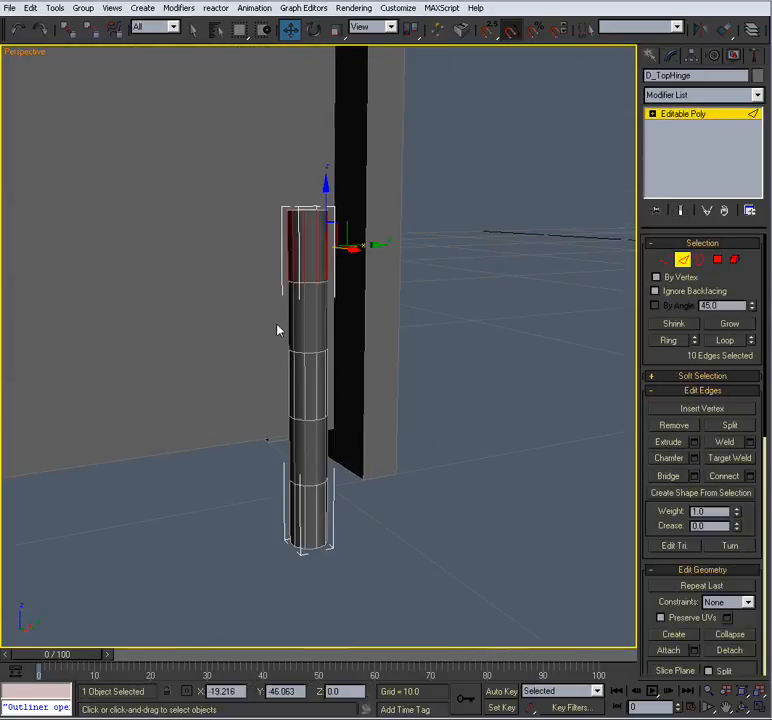
ctrl+drag(248, 397, 250, 396)
ctrl+drag(296, 516, 296, 516)
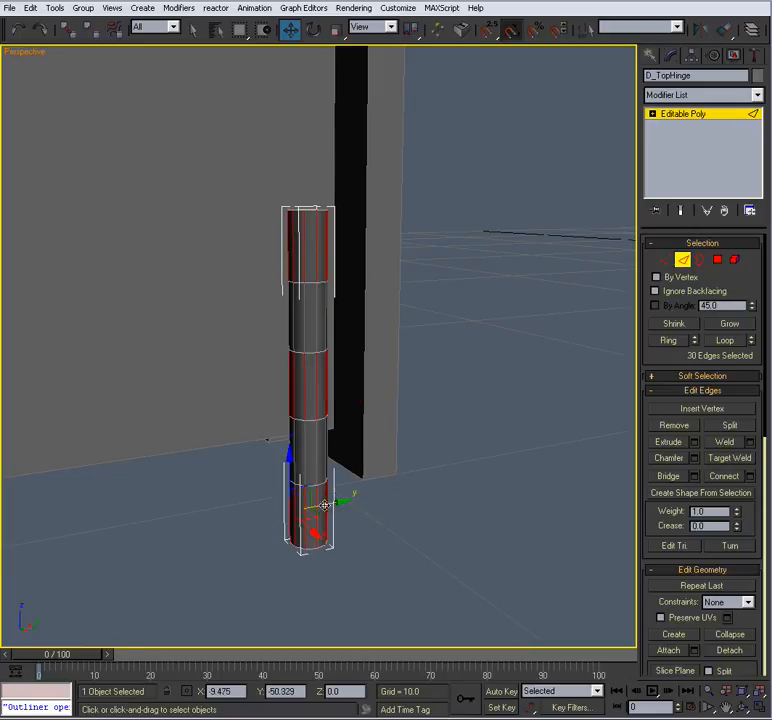
Connect the selected vertical edges with 2 segments and a pinch of 89
alt+middle_drag(300, 505, 350, 500)
click(752, 477)
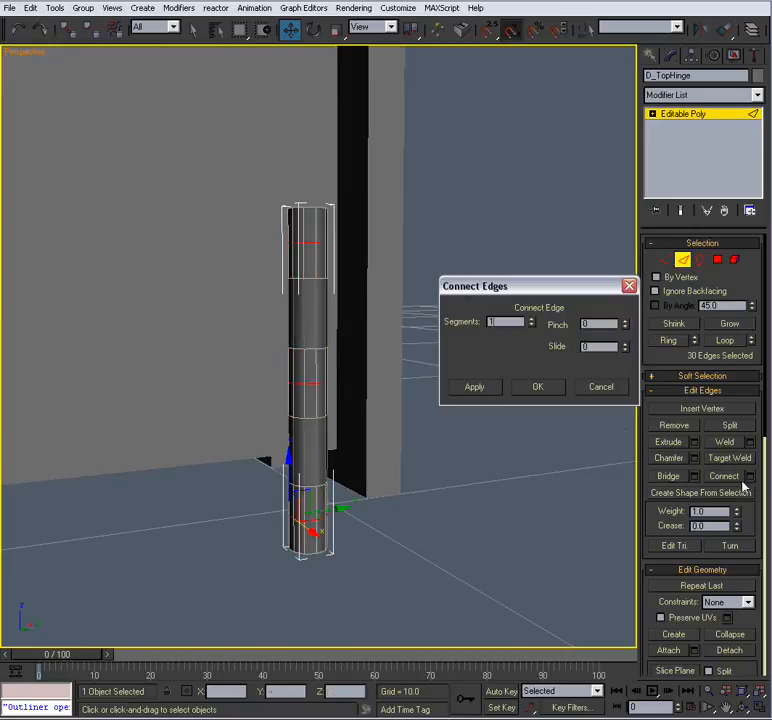
drag(626, 328, 626, 192)
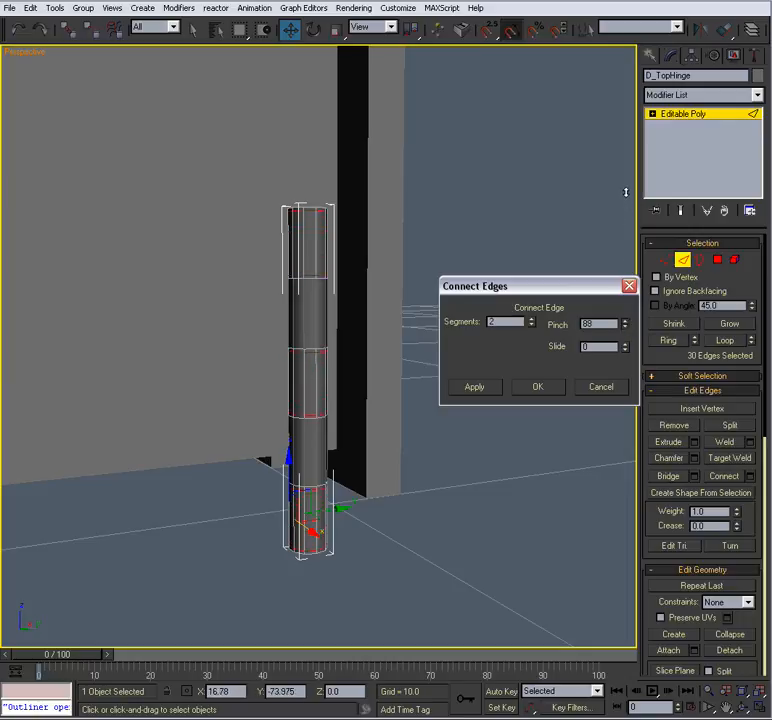
click(537, 386)
Uniformly scale the four open borders at the joints between the top hinge's bands to 95 percent
scroll(424, 441, up, 5)
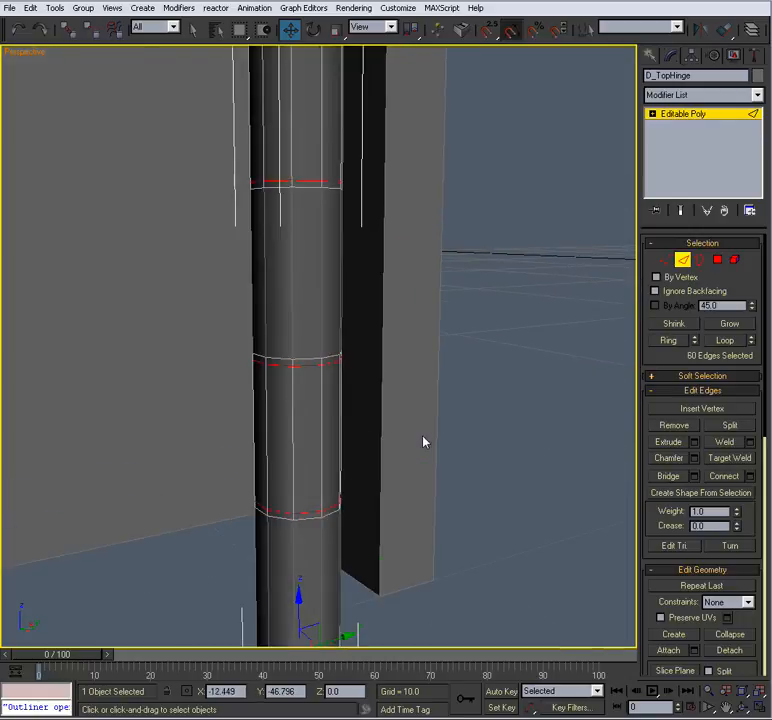
middle_drag(424, 441, 437, 459)
click(699, 260)
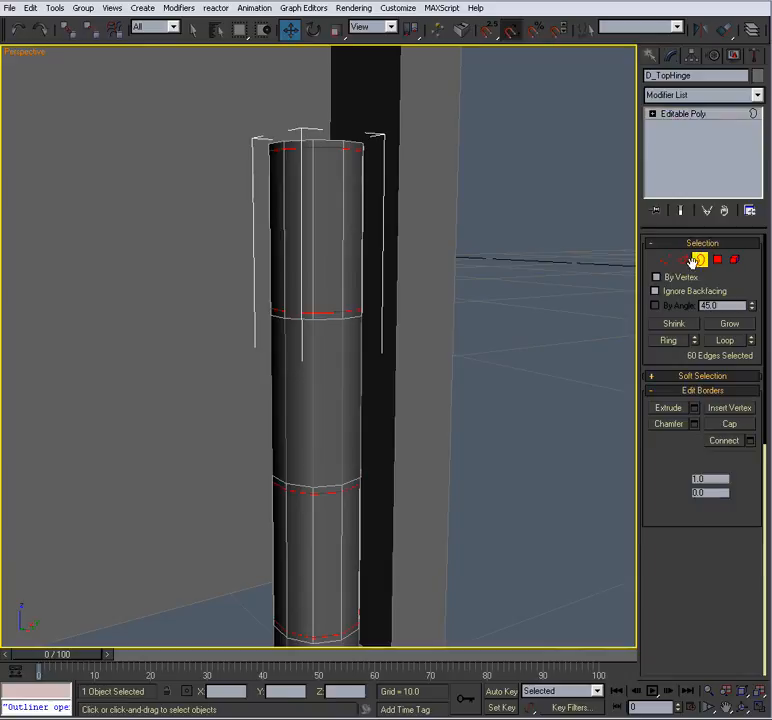
click(330, 321)
middle_drag(353, 394, 348, 300)
ctrl+click(325, 312)
alt+middle_drag(318, 445, 367, 404)
ctrl+click(312, 462)
ctrl+click(340, 377)
key(z)
mouse_move(307, 494)
mouse_down()
mouse_move(310, 505)
mouse_move(311, 497)
mouse_up()
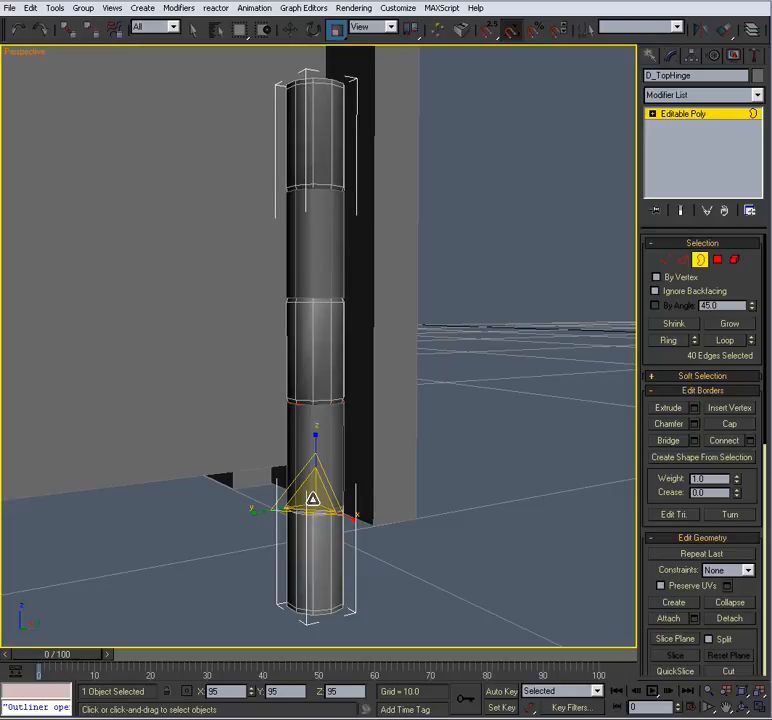
Leave sub-object editing, deselect the top hinge and examine the shading of its tapered joints from several sides
click(717, 259)
alt+middle_drag(395, 315, 376, 334)
click(453, 382)
scroll(453, 382, up, 5)
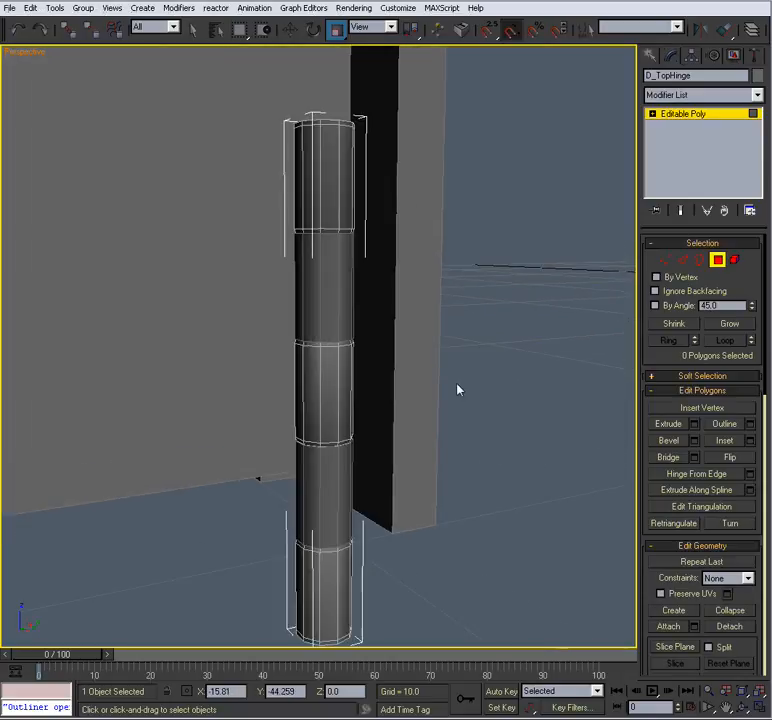
click(718, 265)
click(534, 300)
alt+middle_drag(530, 312, 432, 322)
scroll(505, 380, down, 1)
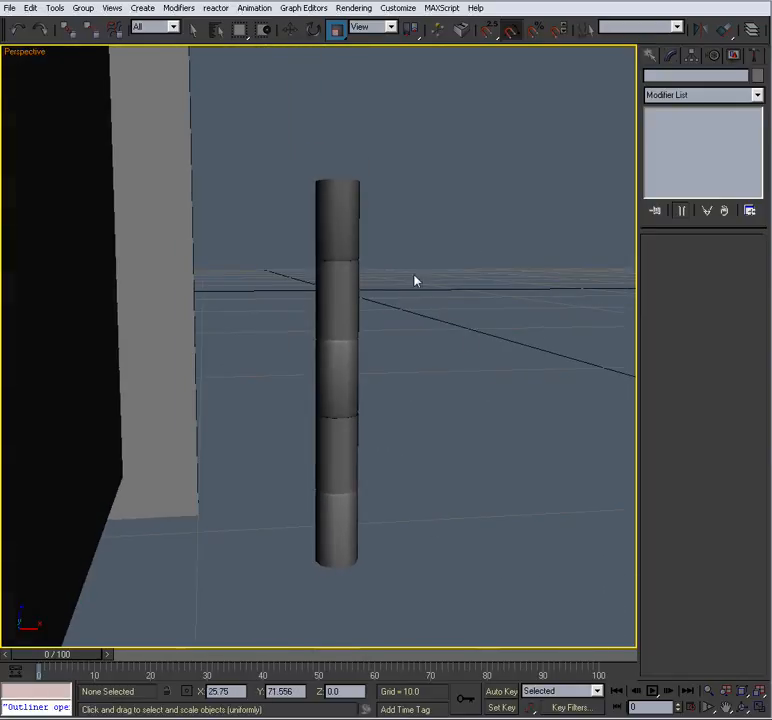
alt+middle_drag(351, 352, 390, 457)
scroll(386, 460, up, 1)
scroll(383, 460, down, 1)
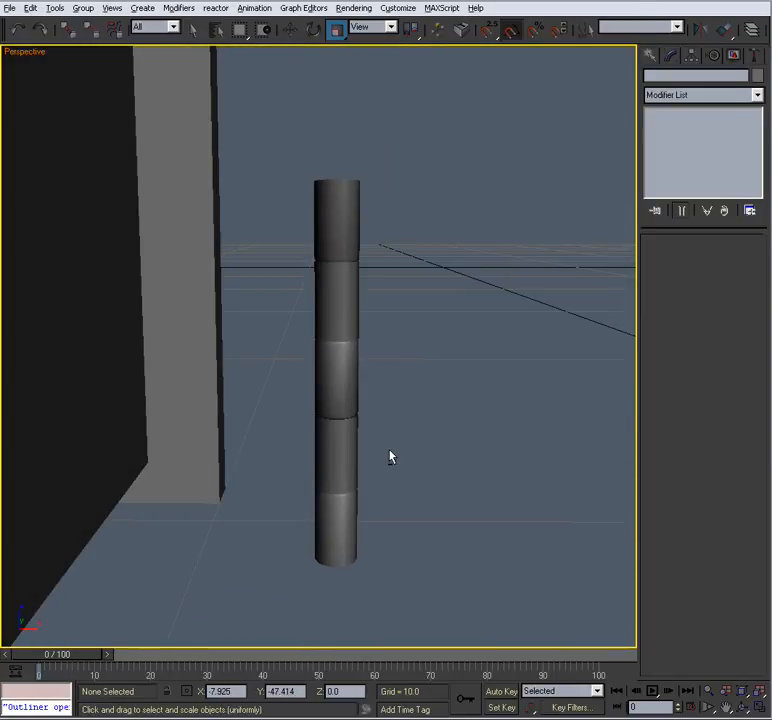
Reselect the top hinge and enter polygon editing
click(353, 374)
alt+middle_drag(353, 374, 618, 313)
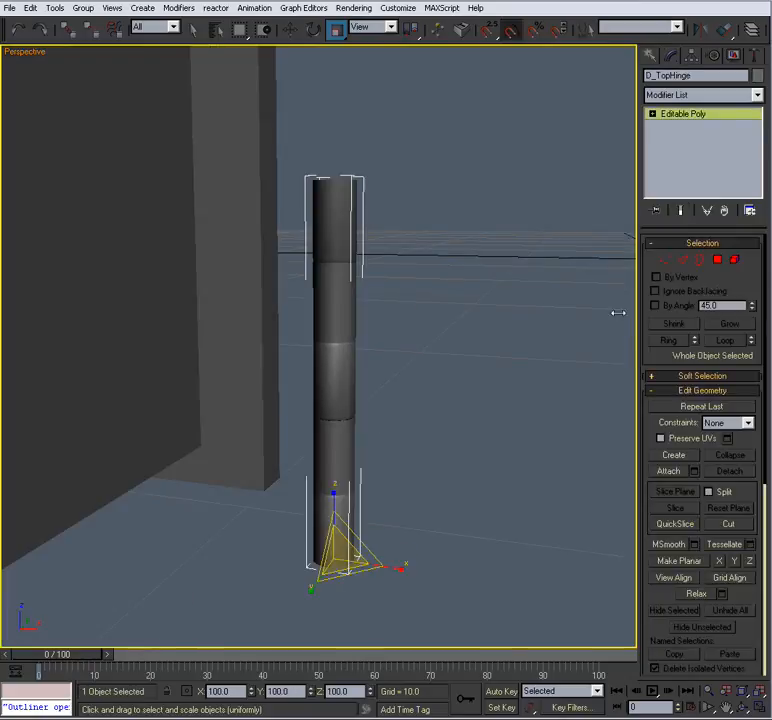
click(717, 260)
middle_drag(483, 346, 450, 388)
scroll(474, 391, up, 2)
scroll(465, 386, up, 3)
scroll(487, 381, down, 1)
scroll(450, 388, down, 2)
scroll(450, 387, down, 2)
In the Front view, select the four thin tapered polygon rings at the joints between the hinge bands
key(alt+w)
right_click(484, 219)
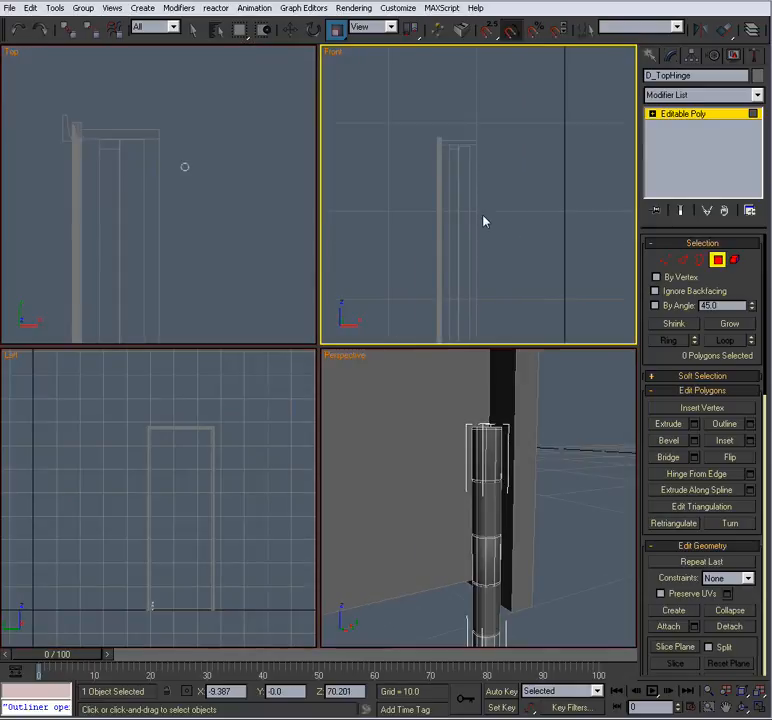
key(z)
key(alt+w)
scroll(491, 288, up, 3)
drag(505, 298, 283, 250)
middle_drag(300, 314, 302, 230)
ctrl+drag(519, 307, 275, 385)
middle_drag(284, 412, 266, 235)
ctrl+drag(489, 497, 224, 396)
scroll(264, 288, up, 2)
ctrl+drag(548, 441, 267, 505)
scroll(270, 438, down, 6)
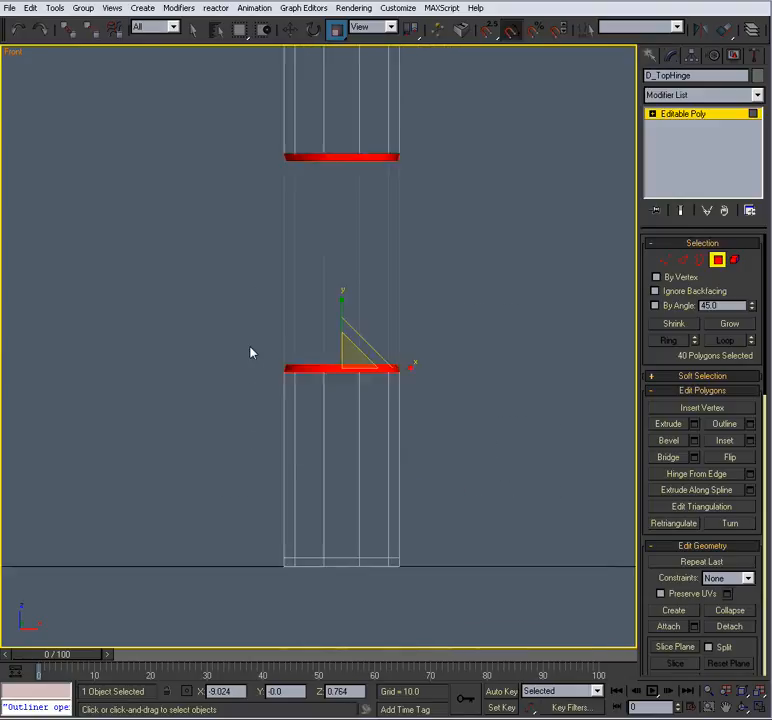
Put the four selected rings in a different smoothing group from the bands and deselect the hinge to check its shading
key(alt+w)
mouse_move(470, 500)
alt+middle_down()
mouse_move(445, 494)
mouse_move(469, 510)
alt+middle_up()
key(alt+w)
scroll(444, 493, up, 3)
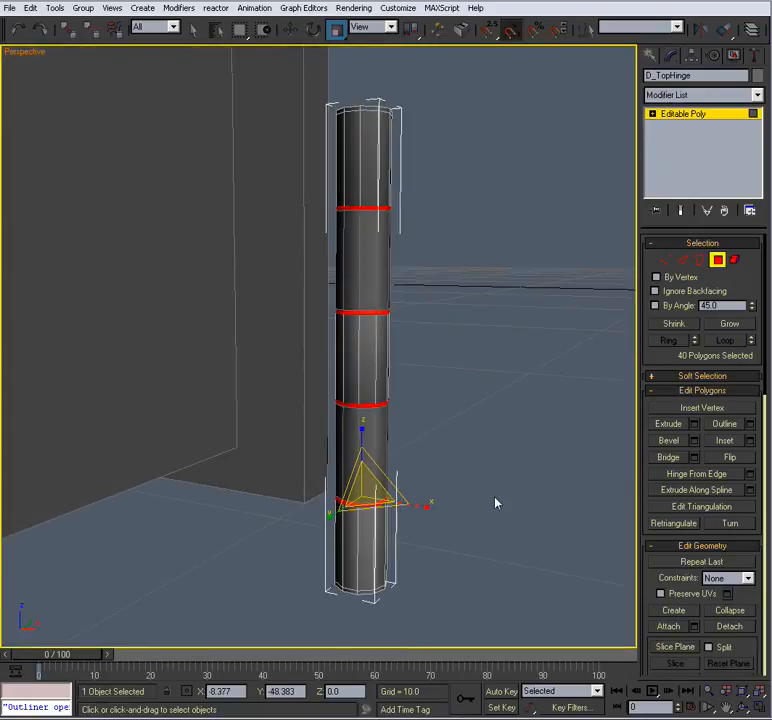
drag(755, 490, 744, 76)
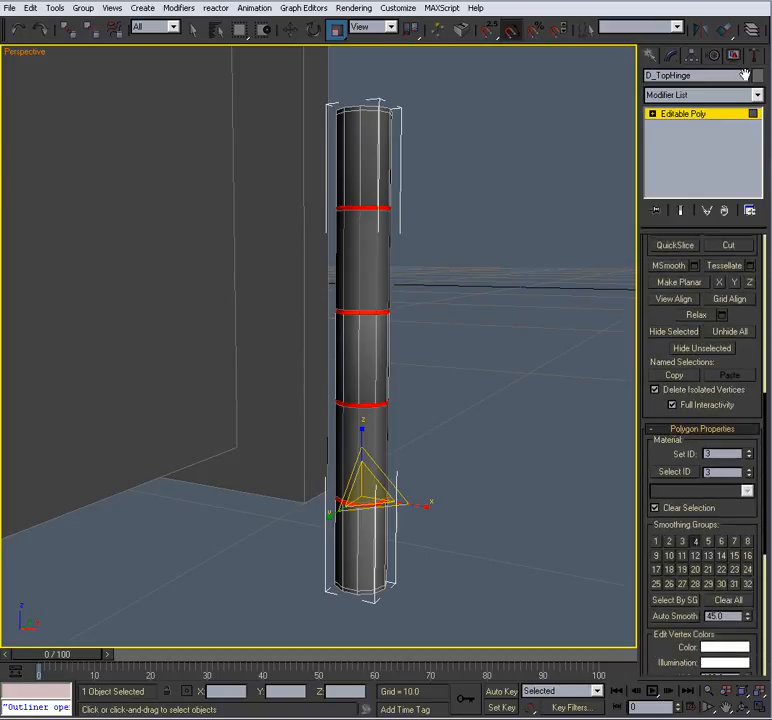
scroll(683, 428, down, 3)
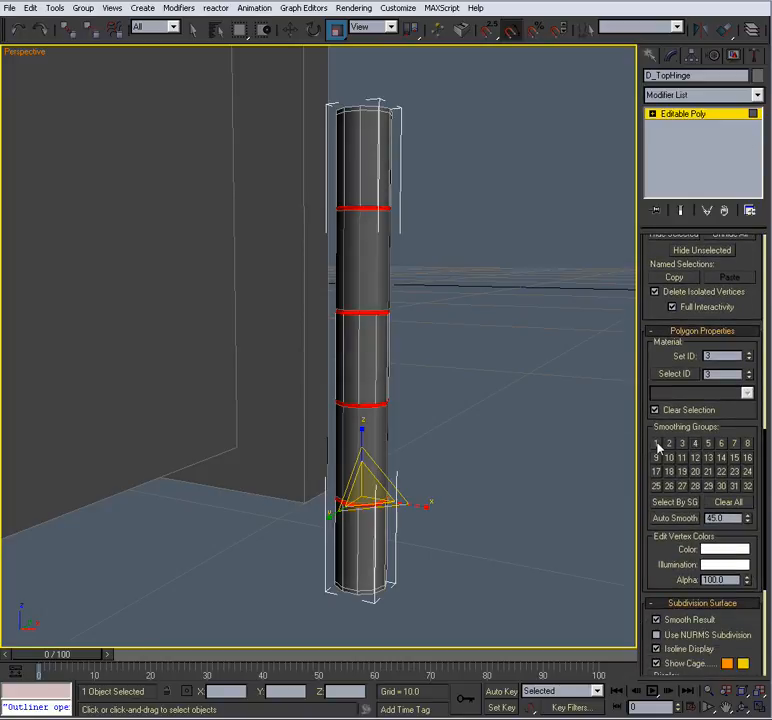
click(462, 326)
alt+middle_drag(418, 366, 396, 441)
scroll(397, 396, down, 4)
scroll(409, 377, up, 3)
scroll(396, 441, up, 4)
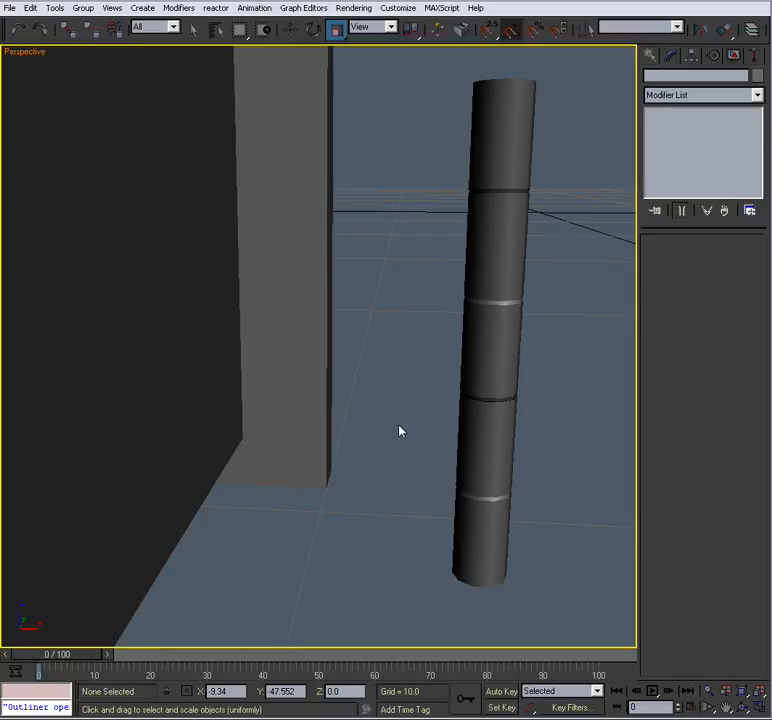
alt+middle_drag(383, 405, 367, 415)
scroll(367, 415, down, 4)
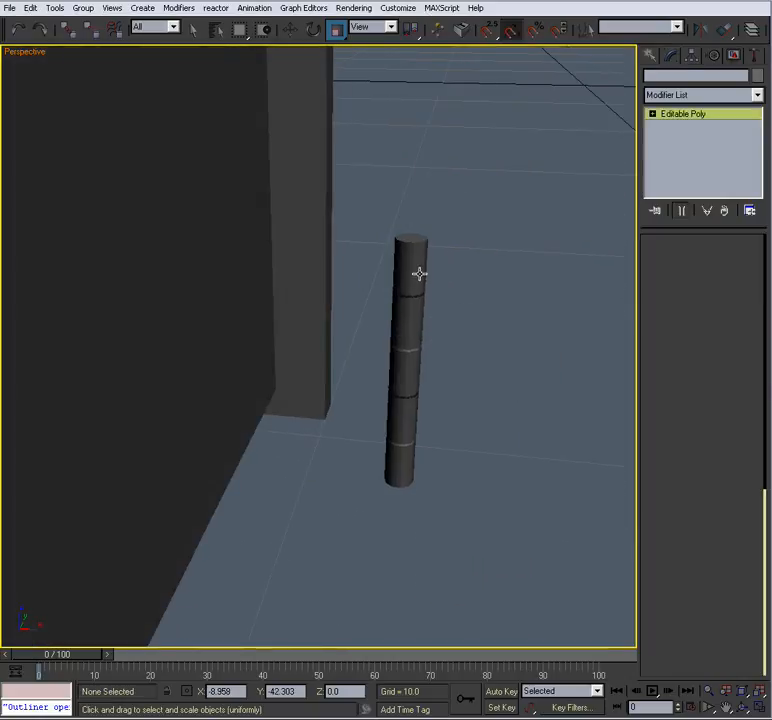
Select one vertical side polygon on each of the top hinge's three bands, aligned along the door side
click(419, 273)
scroll(407, 324, up, 3)
scroll(399, 350, up, 2)
scroll(397, 360, up, 3)
scroll(396, 357, down, 3)
middle_drag(396, 357, 324, 338)
click(717, 259)
click(378, 275)
alt+middle_drag(377, 299, 374, 317)
ctrl+click(369, 337)
ctrl+click(369, 440)
alt+middle_drag(367, 441, 410, 388)
Extrude the three selected polygons as a group to a height of 1.5
click(696, 426)
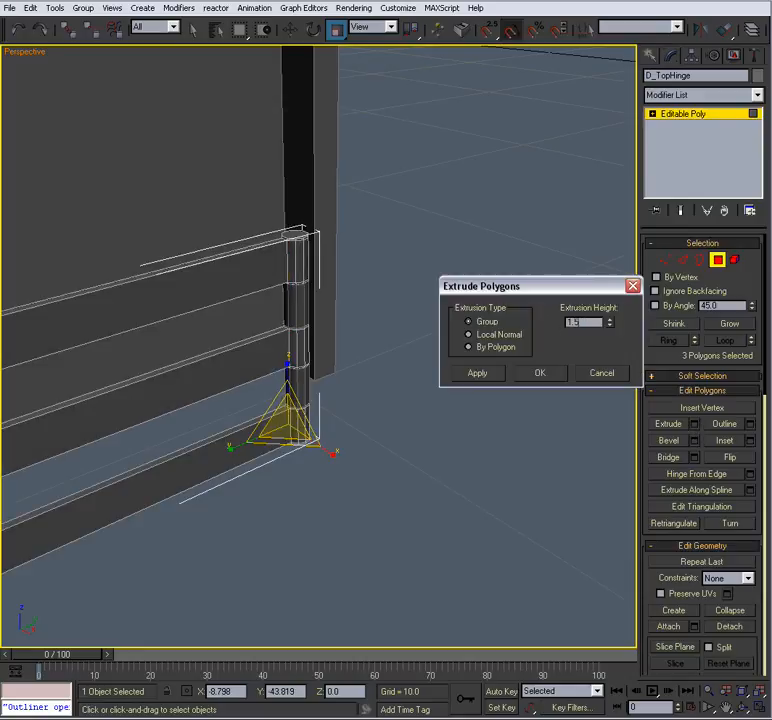
key(Return)
click(536, 375)
alt+middle_drag(477, 392, 438, 370)
Connect the long horizontal edges of the three extruded leaves with 1 segment to divide each leaf in half
click(684, 262)
alt+middle_drag(462, 314, 415, 298)
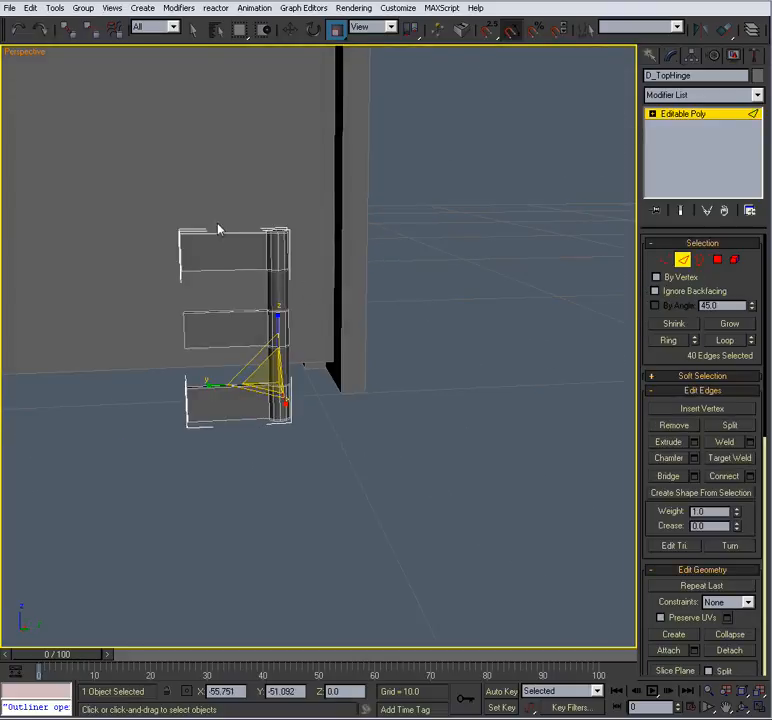
drag(236, 367, 239, 442)
alt+middle_drag(286, 397, 326, 385)
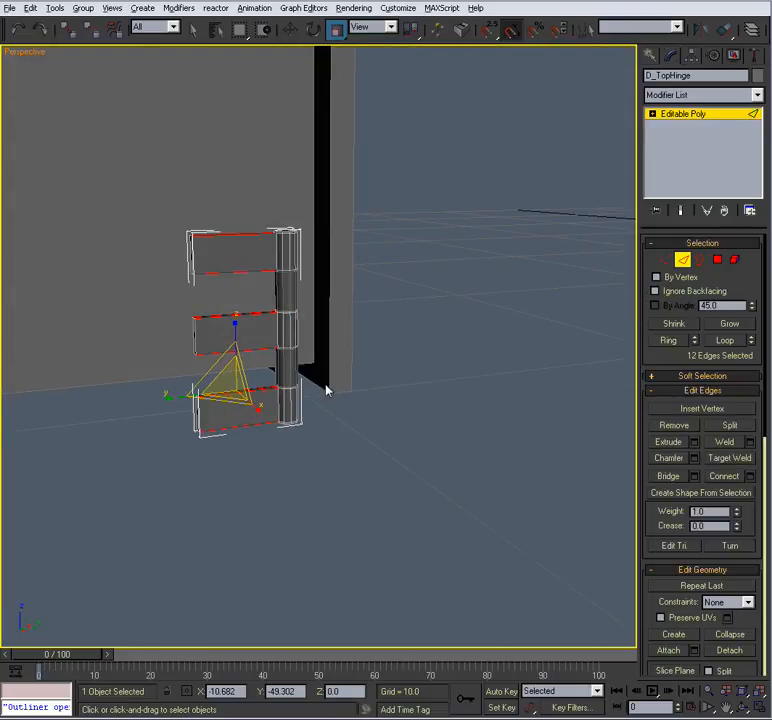
click(750, 477)
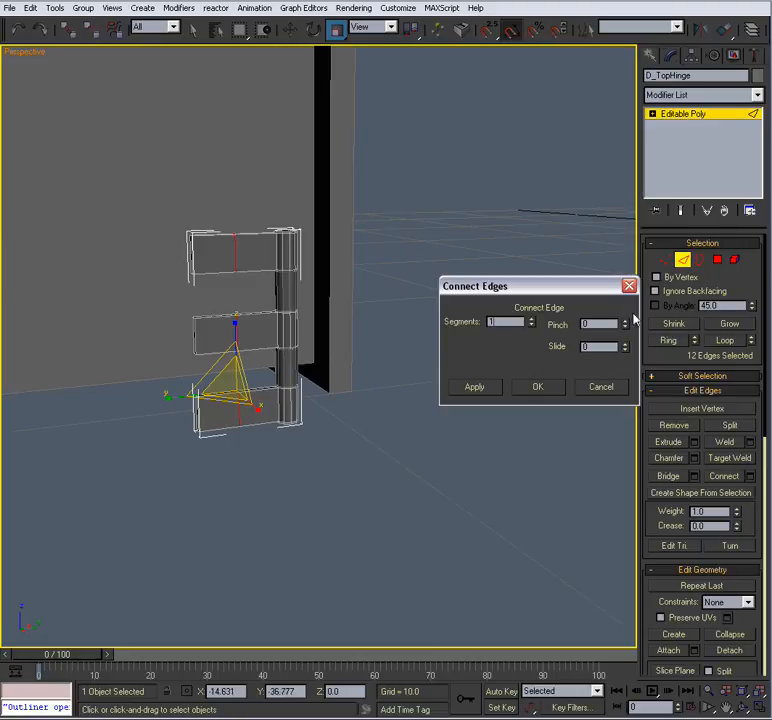
click(537, 390)
alt+middle_drag(458, 403, 453, 438)
scroll(453, 438, up, 4)
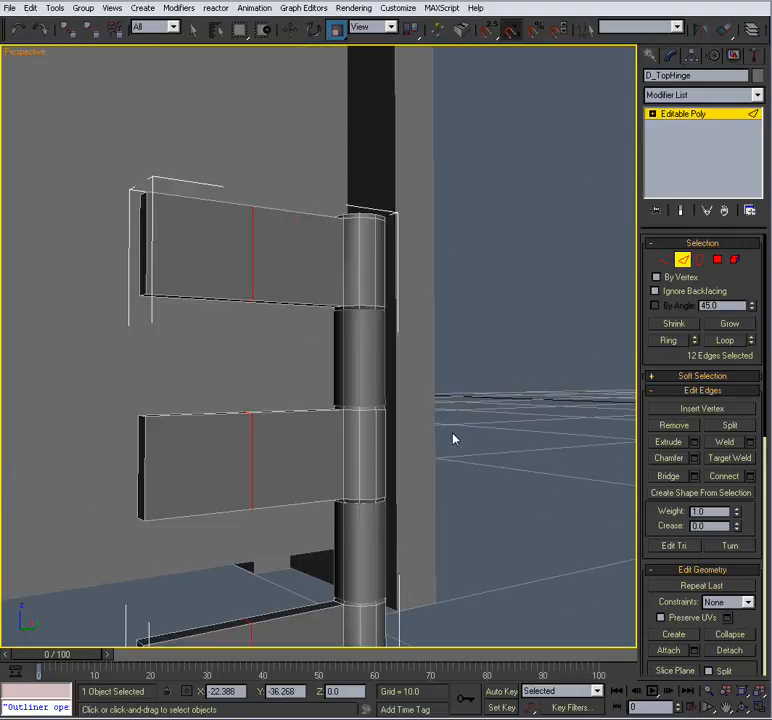
Bridge the facing polygons between the outer halves of the upper and middle leaves
click(717, 260)
alt+middle_drag(530, 305, 473, 311)
click(227, 272)
alt+middle_drag(264, 315, 638, 480)
ctrl+click(241, 456)
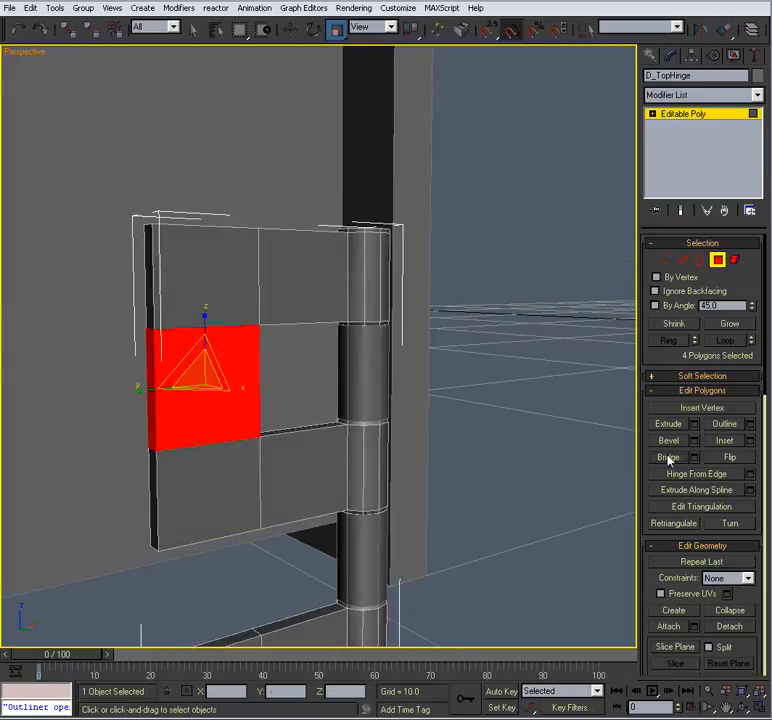
Bridge the facing polygons between the outer halves of the middle and lower leaves
alt+middle_drag(560, 360, 250, 492)
click(260, 262)
ctrl+click(258, 463)
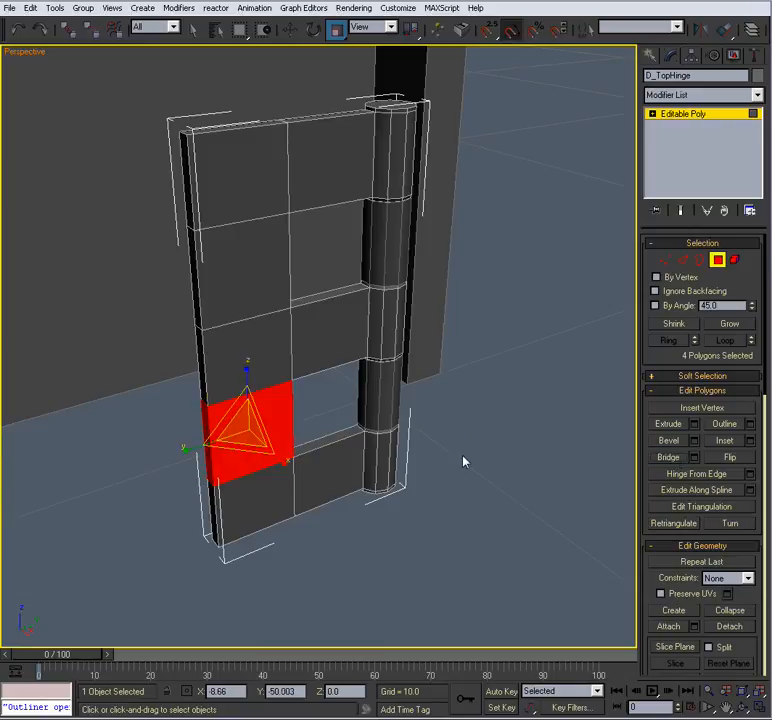
alt+middle_drag(462, 462, 430, 440)
scroll(438, 424, down, 3)
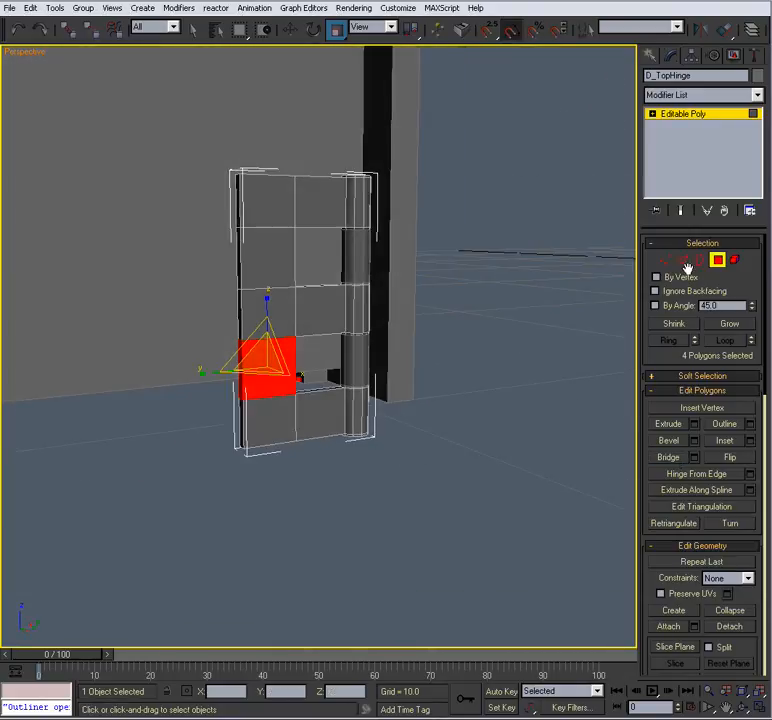
Leave polygon editing and examine the top hinge's shape and shading, toggling the edged-faces display
click(717, 263)
click(519, 334)
alt+middle_drag(519, 334, 465, 424)
scroll(460, 420, up, 3)
click(444, 217)
key(F4)
alt+middle_drag(448, 284, 428, 324)
alt+middle_drag(405, 384, 397, 329)
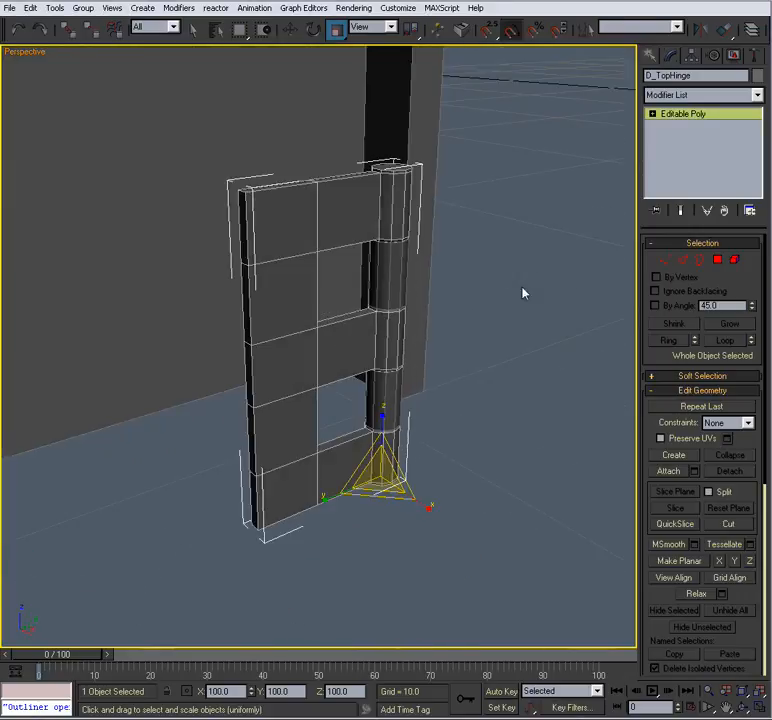
Select the side polygon facing the leaf openings on both bands of D_BottomHinge
click(510, 241)
alt+middle_drag(510, 241, 474, 296)
scroll(471, 294, up, 3)
click(424, 269)
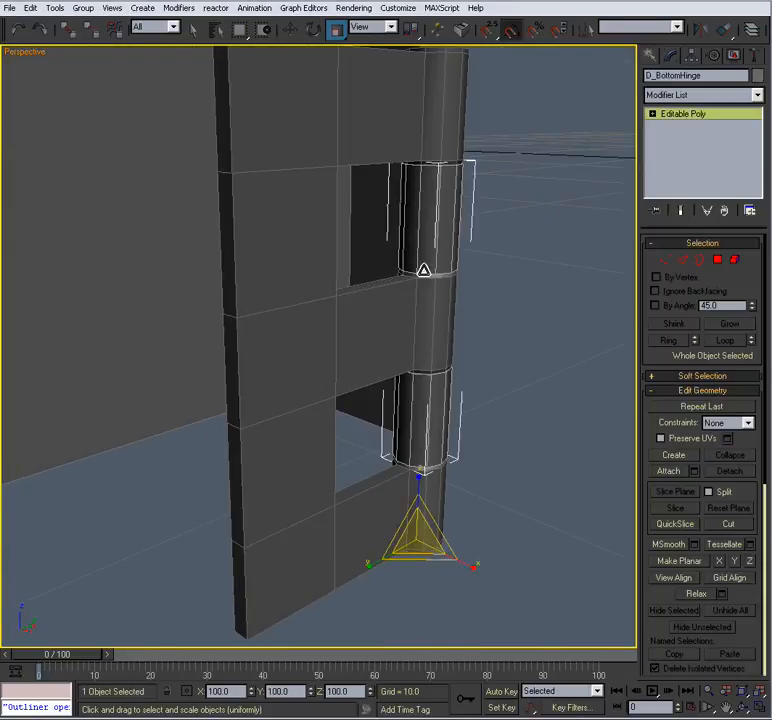
alt+middle_drag(424, 269, 370, 317)
click(717, 261)
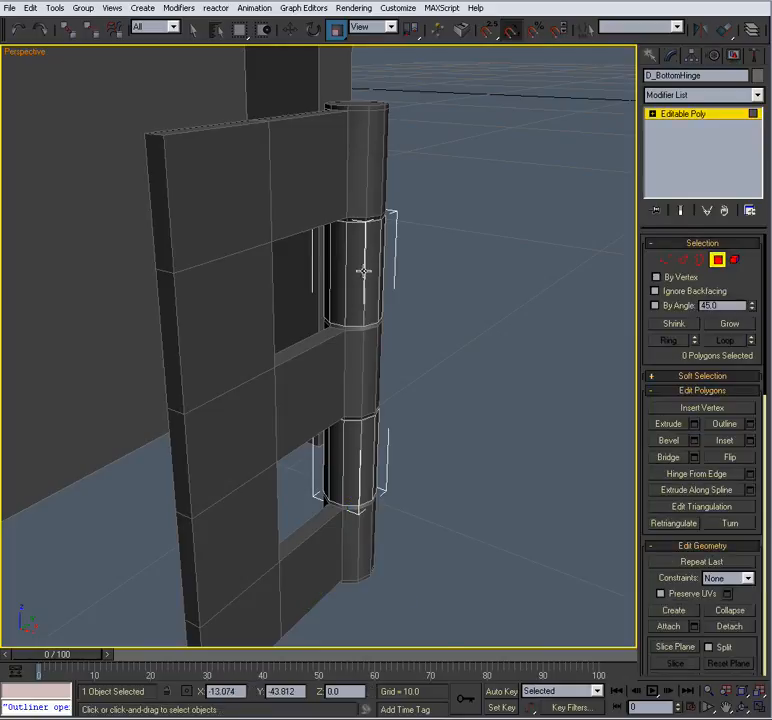
click(343, 263)
alt+middle_drag(341, 302, 393, 420)
ctrl+click(351, 455)
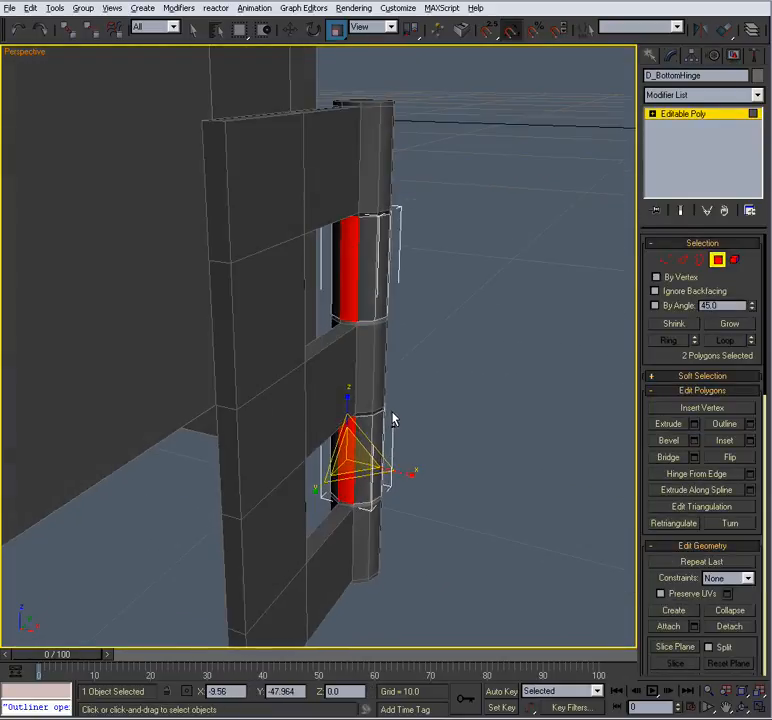
Extrude the two selected polygons as a group to a height of 1.5, leave polygon editing and activate Rotate
click(696, 424)
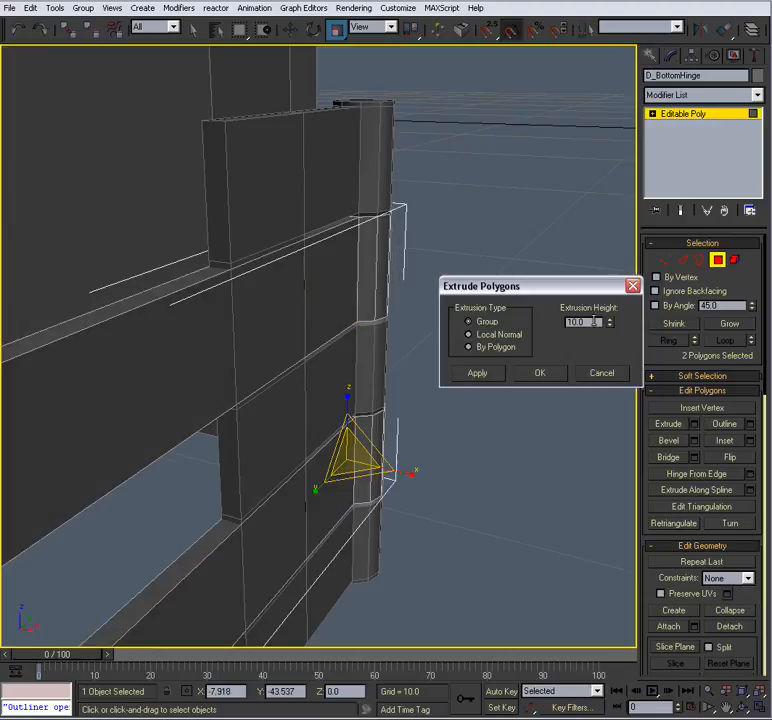
text(1.5)
key(Return)
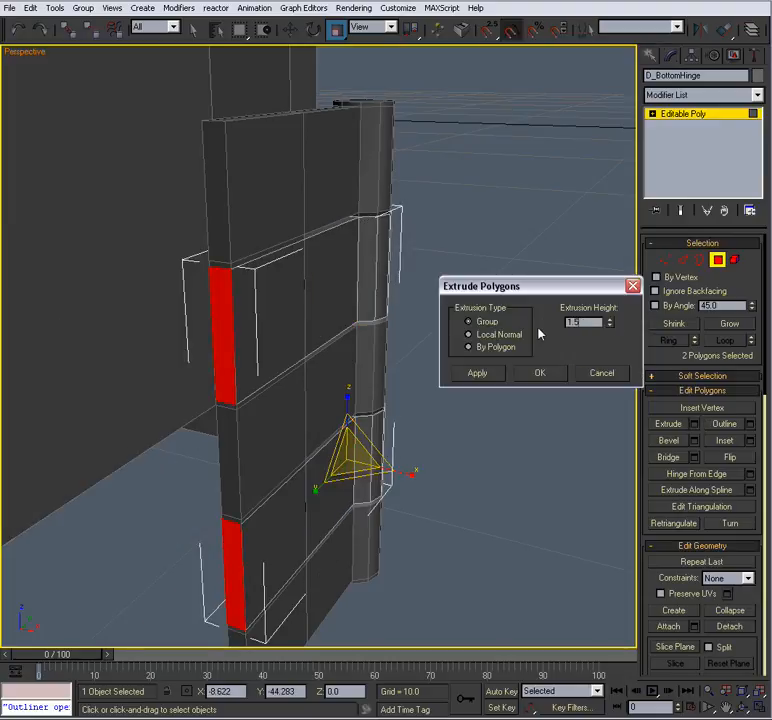
click(540, 375)
alt+middle_drag(538, 376, 724, 300)
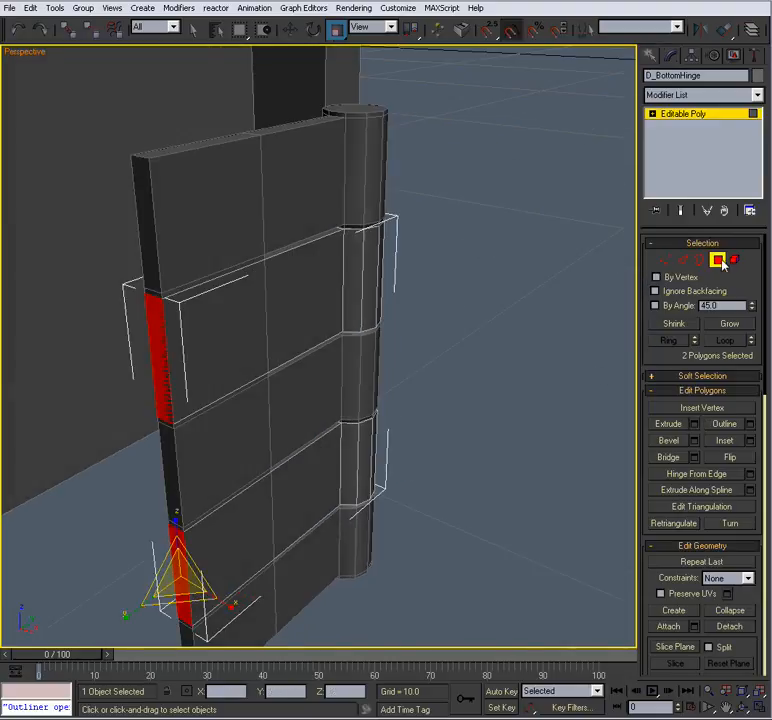
click(720, 261)
key(e)
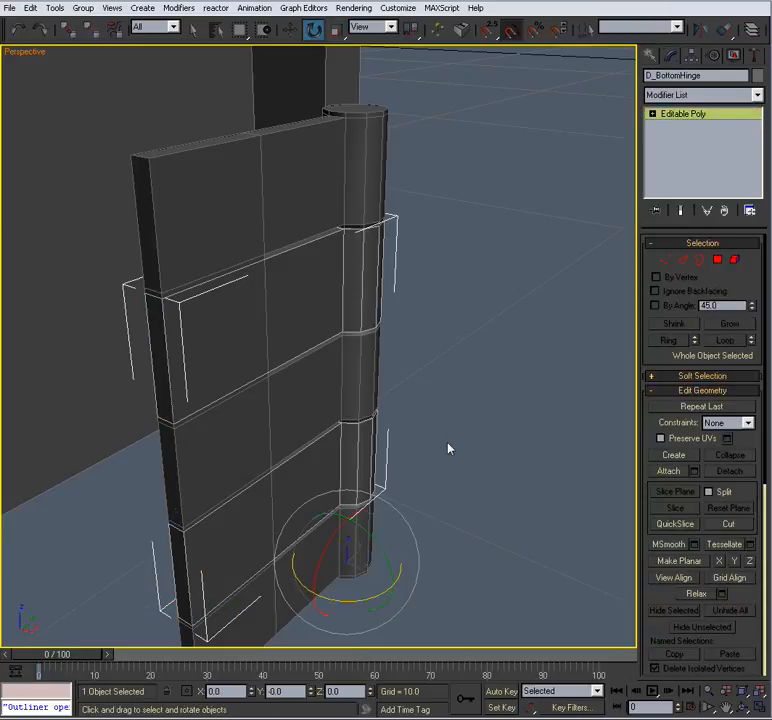
Rotate D_BottomHinge around its vertical axis to 50 degrees, swinging its two leaves away from the top hinge
middle_drag(440, 456, 431, 365)
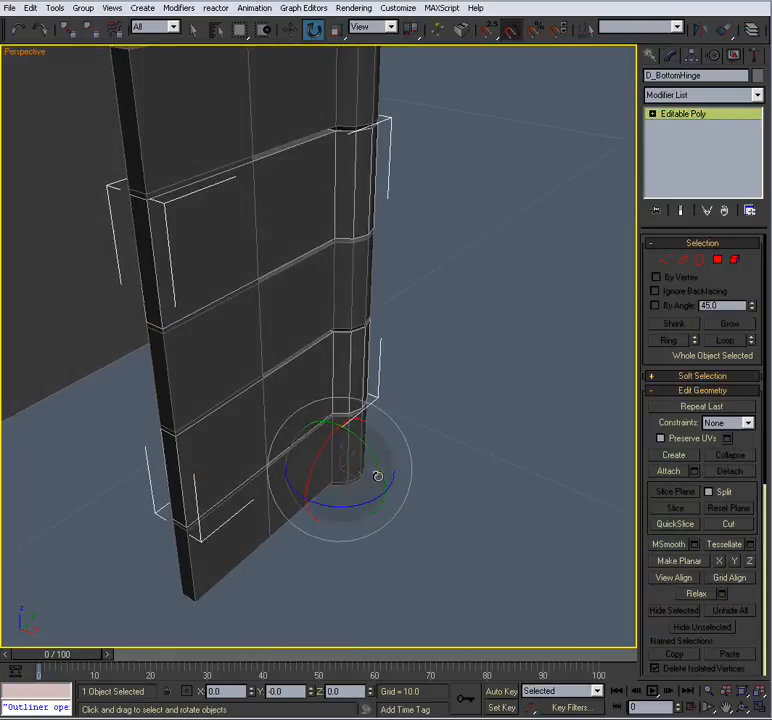
drag(353, 509, 446, 492)
alt+middle_drag(446, 492, 379, 503)
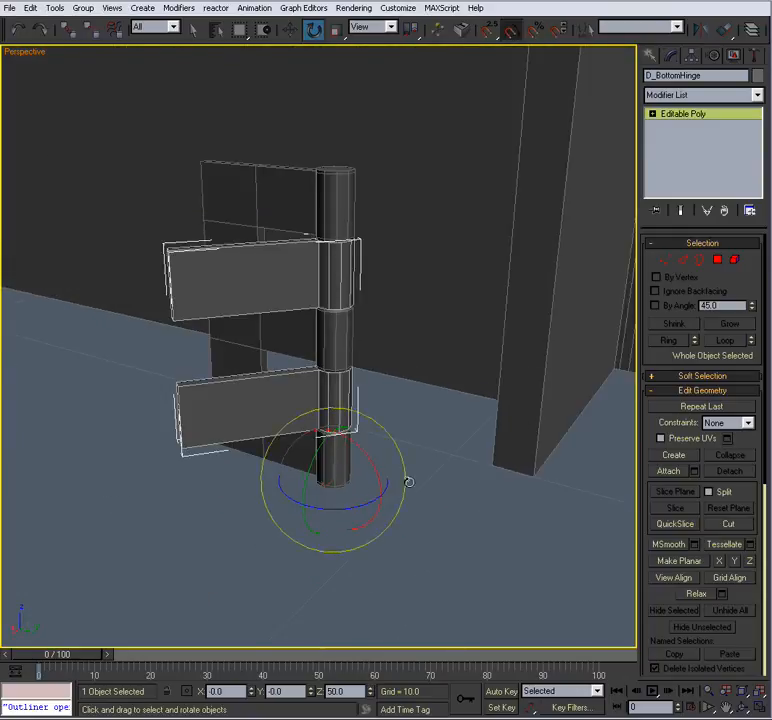
Select the lengthwise edges of both D_BottomHinge leaves and connect them with 1 segment
click(685, 263)
alt+middle_drag(414, 421, 401, 392)
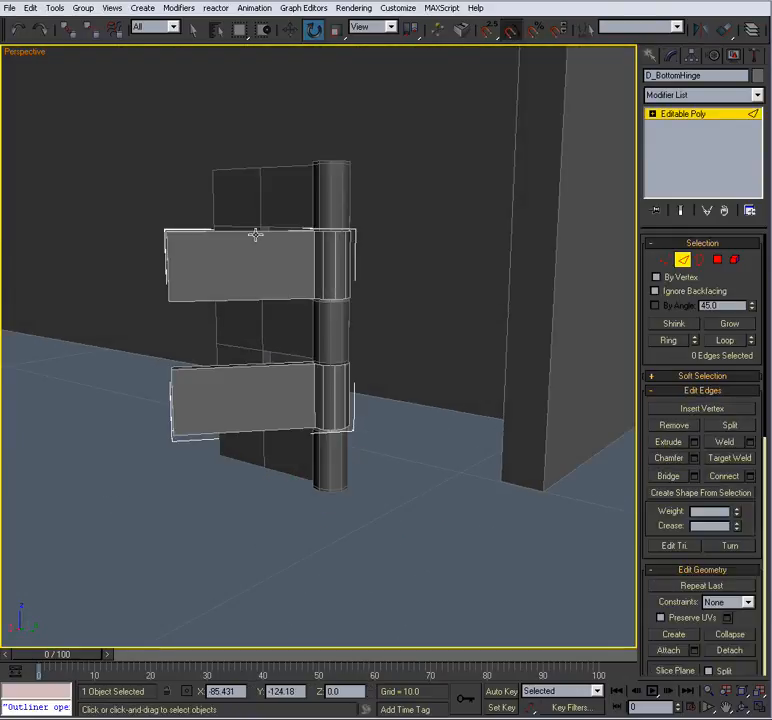
drag(237, 235, 267, 480)
alt+middle_drag(324, 454, 383, 468)
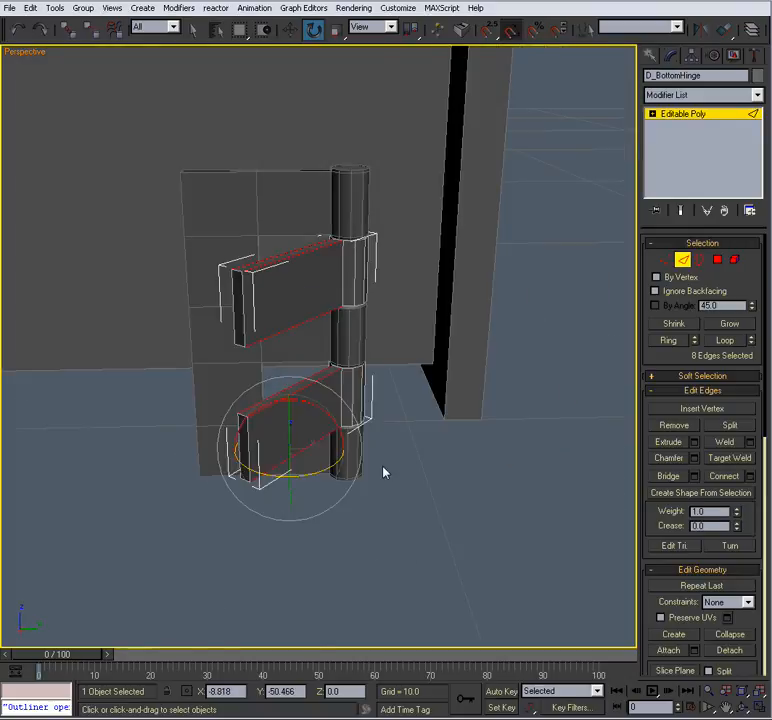
scroll(378, 476, up, 3)
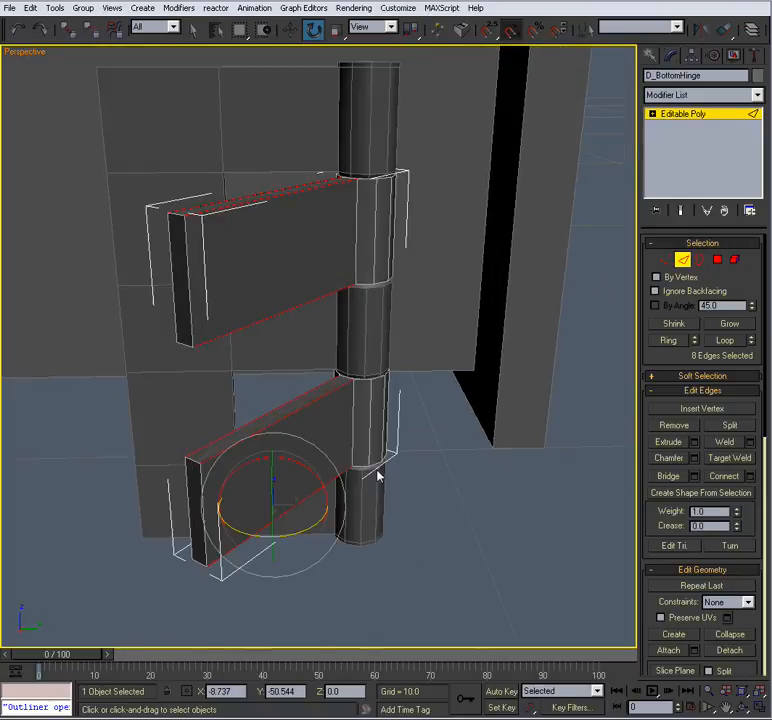
click(751, 476)
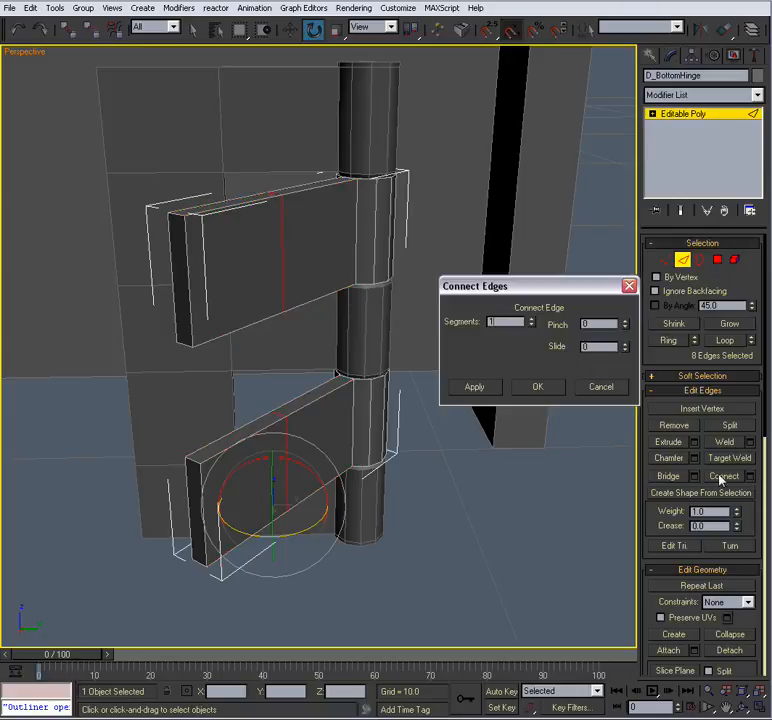
click(540, 388)
alt+middle_drag(539, 407, 503, 427)
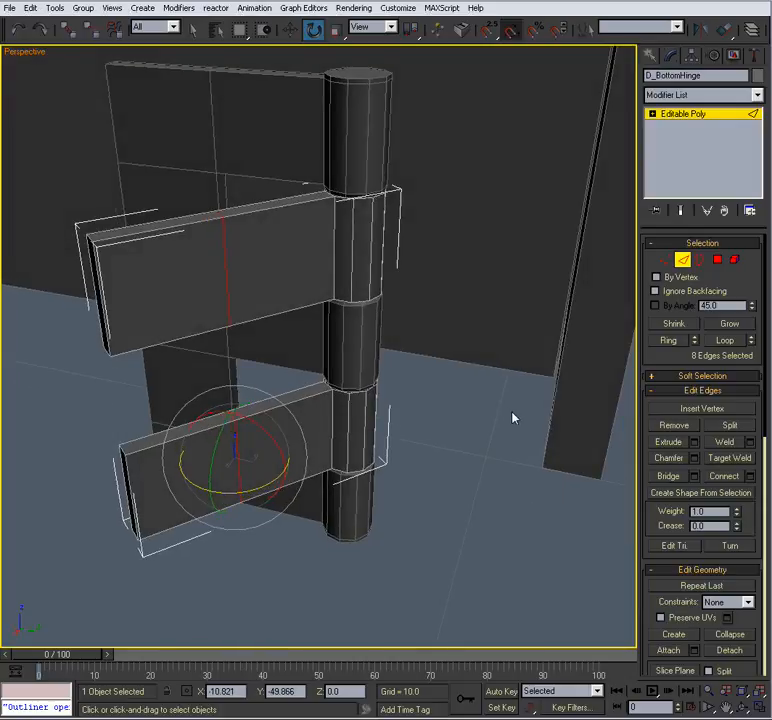
Bridge the facing polygons between the outer halves of D_BottomHinge's two leaves
alt+middle_drag(508, 420, 248, 380)
key(4)
click(218, 248)
ctrl+click(237, 424)
alt+middle_drag(237, 424, 440, 381)
click(666, 457)
alt+middle_drag(420, 330, 388, 383)
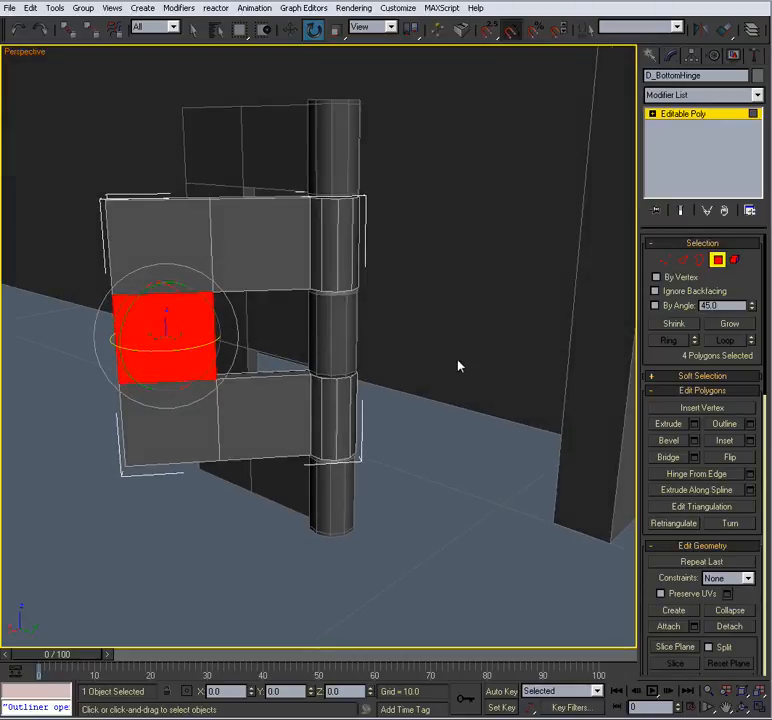
Select the upper and lower end polygons on the outer half of D_BottomHinge's joined leaf
click(683, 261)
alt+middle_drag(412, 300, 419, 334)
click(717, 260)
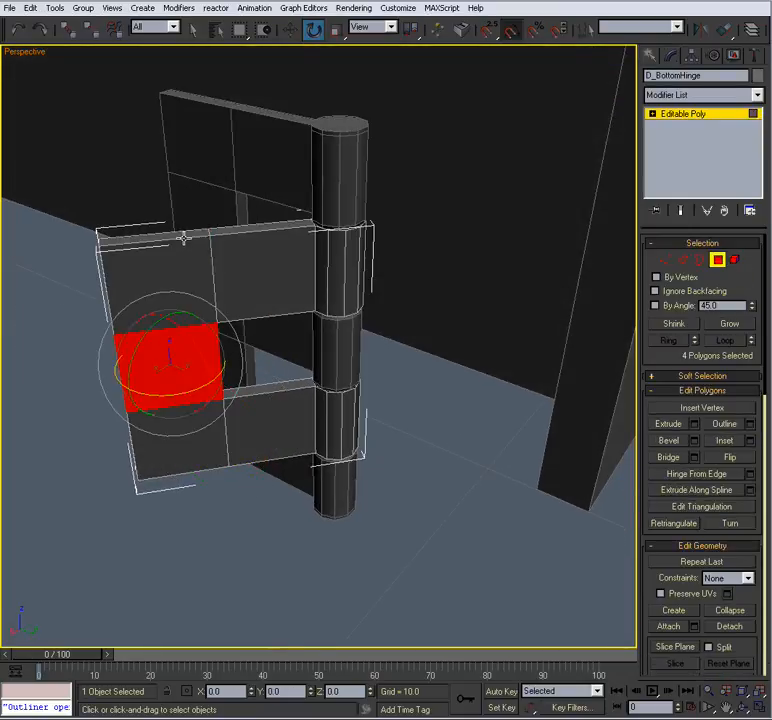
click(182, 241)
alt+middle_drag(215, 293, 202, 238)
ctrl+click(180, 377)
alt+middle_drag(190, 380, 275, 420)
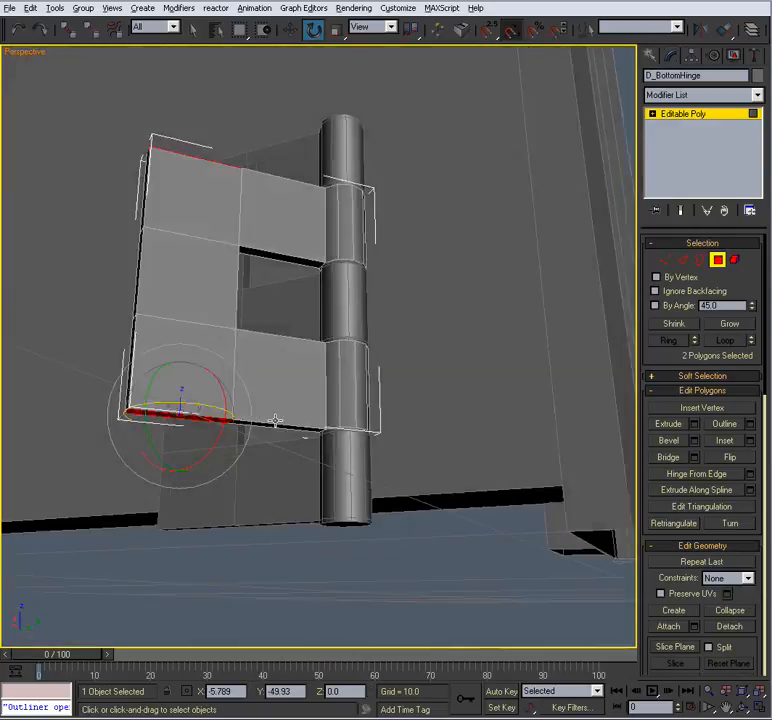
Extrude the two end polygons as a group to a height of 0.665, matching the full hinge height
scroll(275, 420, down, 1)
click(693, 425)
alt+middle_drag(338, 348, 338, 384)
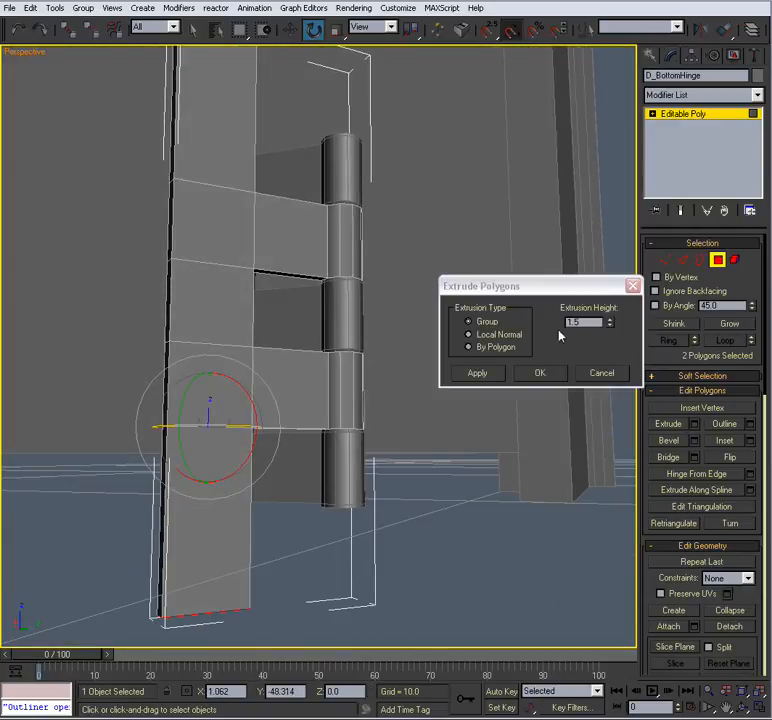
drag(608, 328, 298, 338)
key(alt+w)
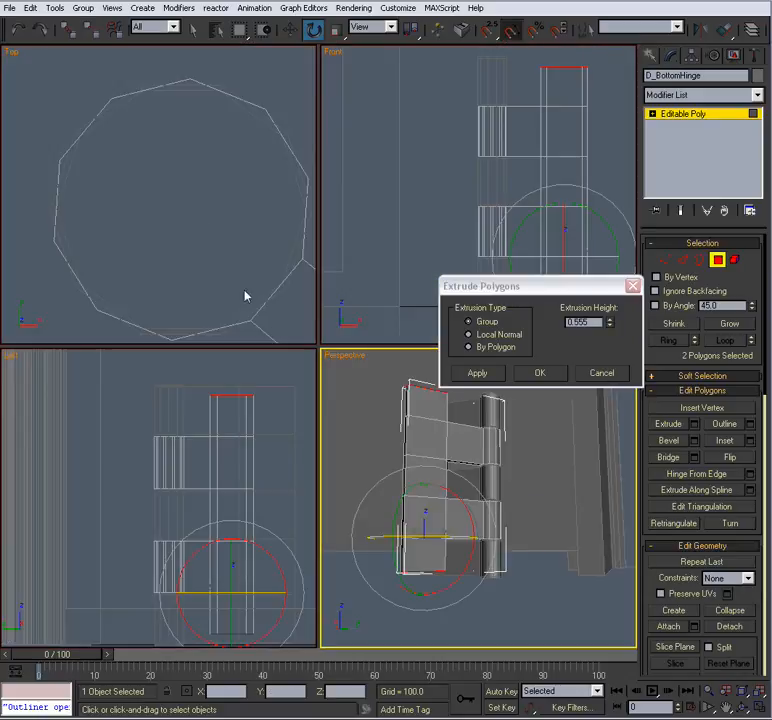
right_click(280, 419)
key(alt+w)
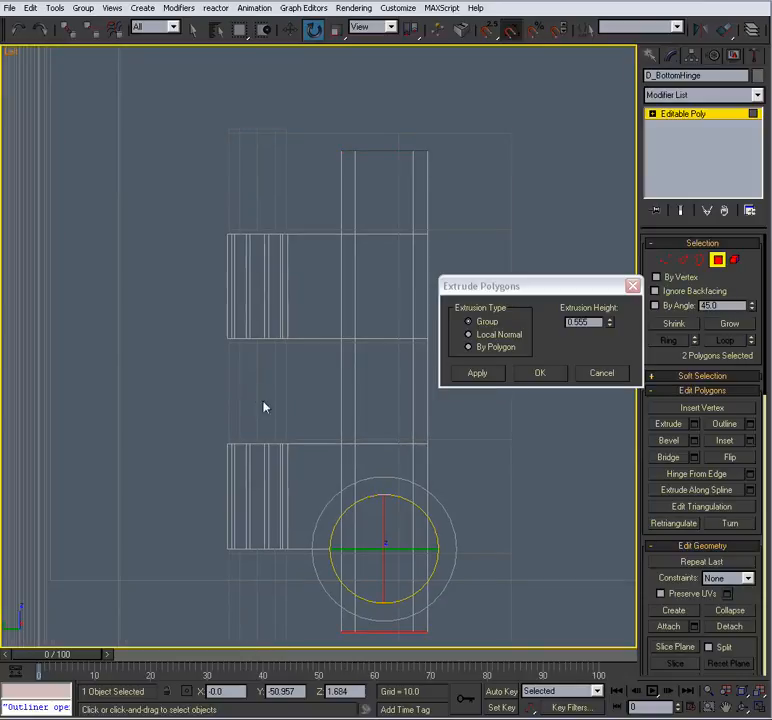
click(608, 320)
click(608, 320)
click(608, 320)
click(608, 320)
click(608, 320)
click(608, 320)
click(608, 320)
click(608, 320)
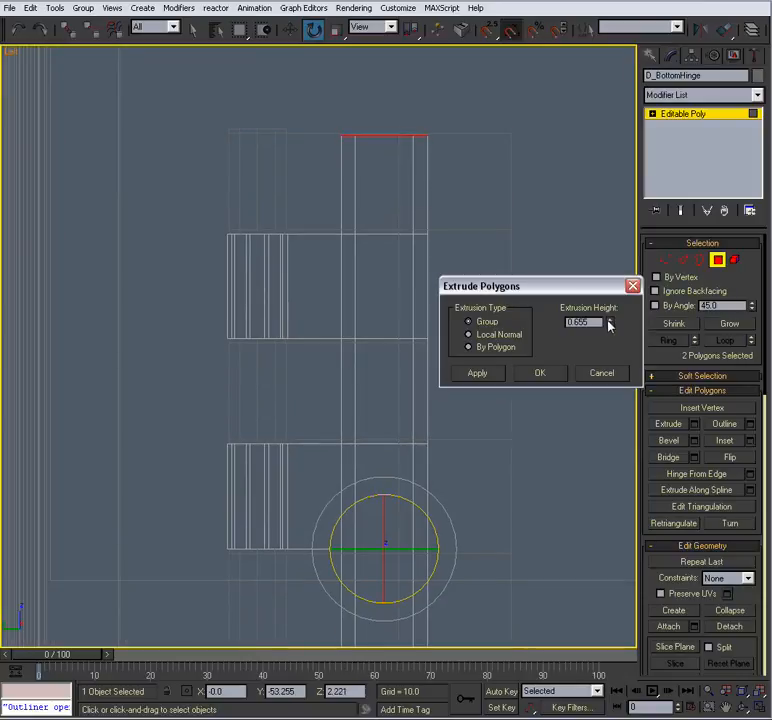
middle_drag(278, 309, 226, 250)
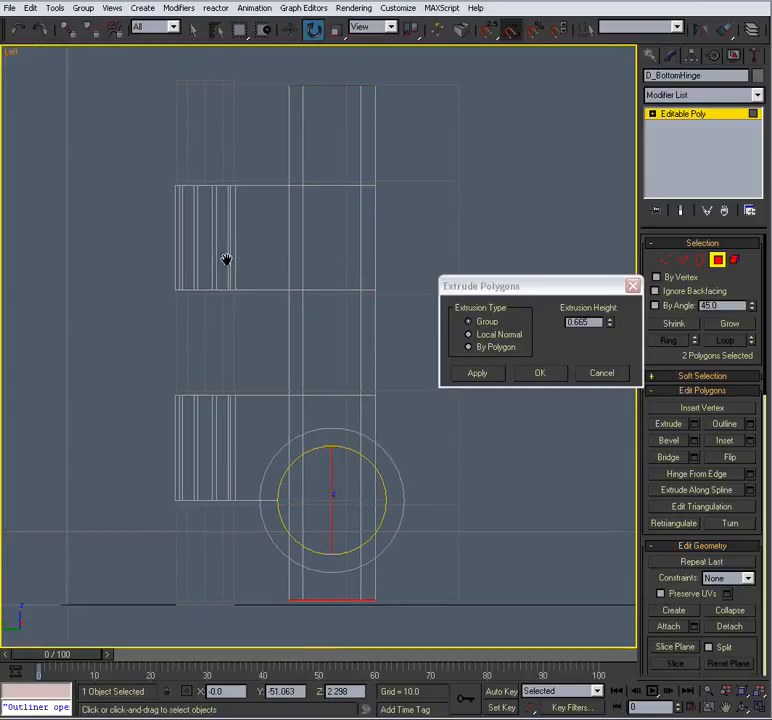
click(540, 373)
Leave polygon editing and rotate D_BottomHinge around its vertical axis to 0 degrees, closed against the top hinge
key(alt+w)
right_click(462, 400)
key(alt+w)
alt+middle_drag(435, 374, 419, 427)
click(717, 260)
alt+middle_drag(417, 351, 481, 342)
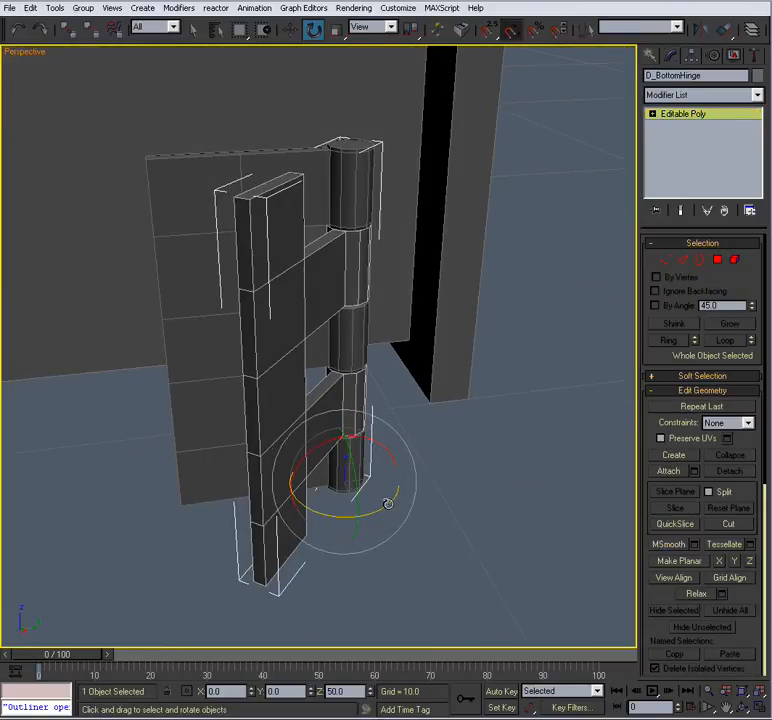
drag(387, 504, 348, 510)
Select the vertical column of vertices along the middle of D_BottomHinge's leaf
key(alt+w)
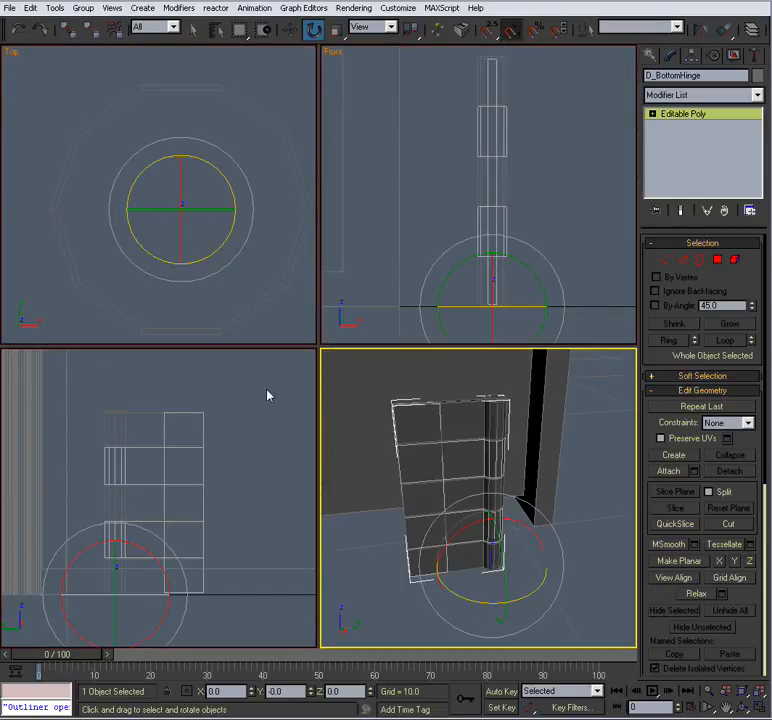
right_click(222, 443)
key(alt+w)
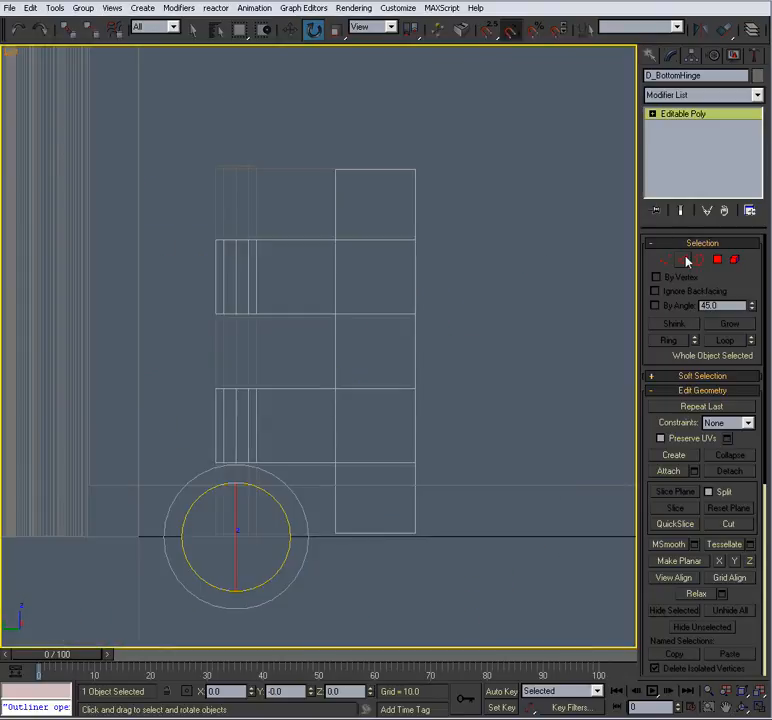
click(666, 260)
key(alt+w)
right_click(437, 396)
key(alt+w)
alt+middle_drag(438, 396, 415, 355)
drag(182, 96, 252, 522)
Move the middle vertex column about 0.54 towards the hinge barrel in the Left view and leave vertex editing
key(alt+w)
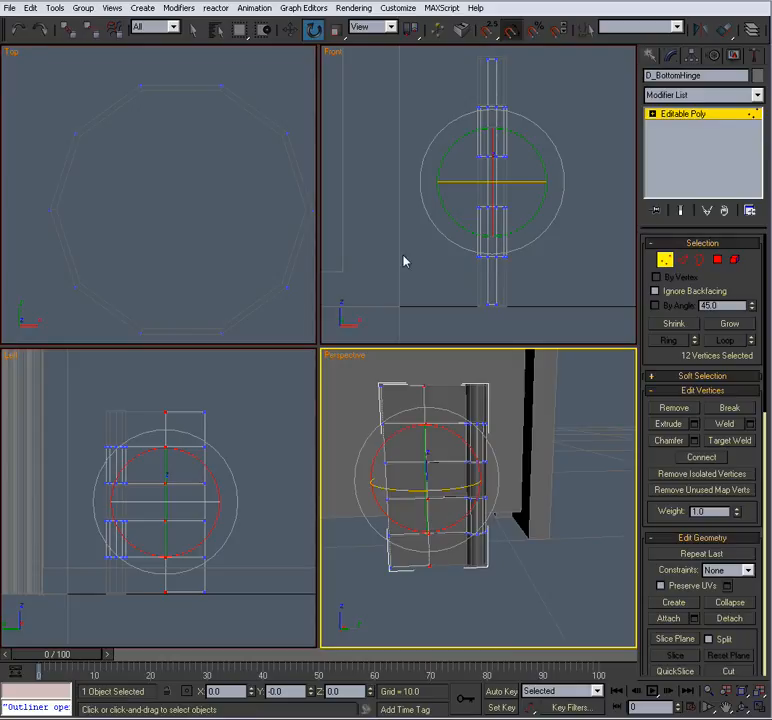
right_click(218, 458)
key(alt+w)
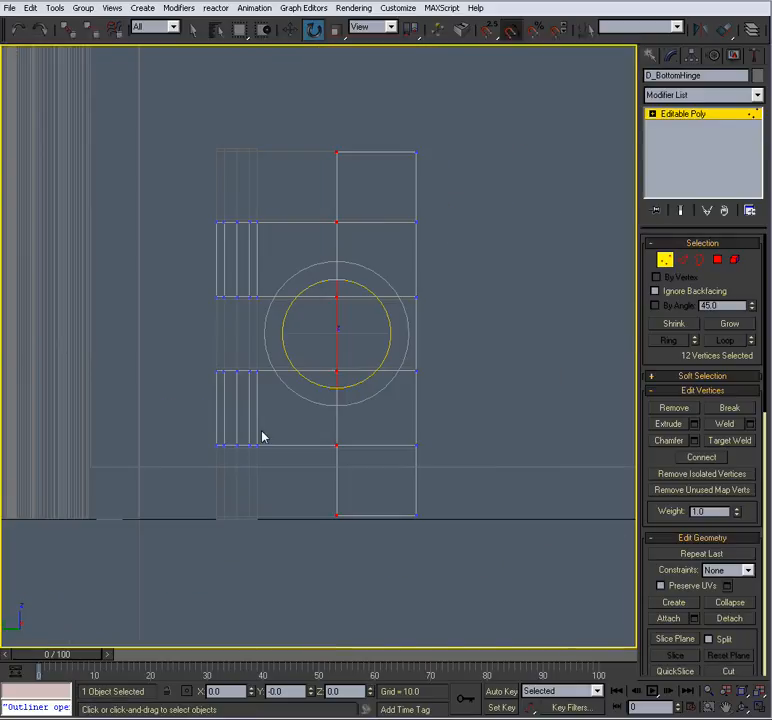
key(w)
drag(383, 332, 324, 336)
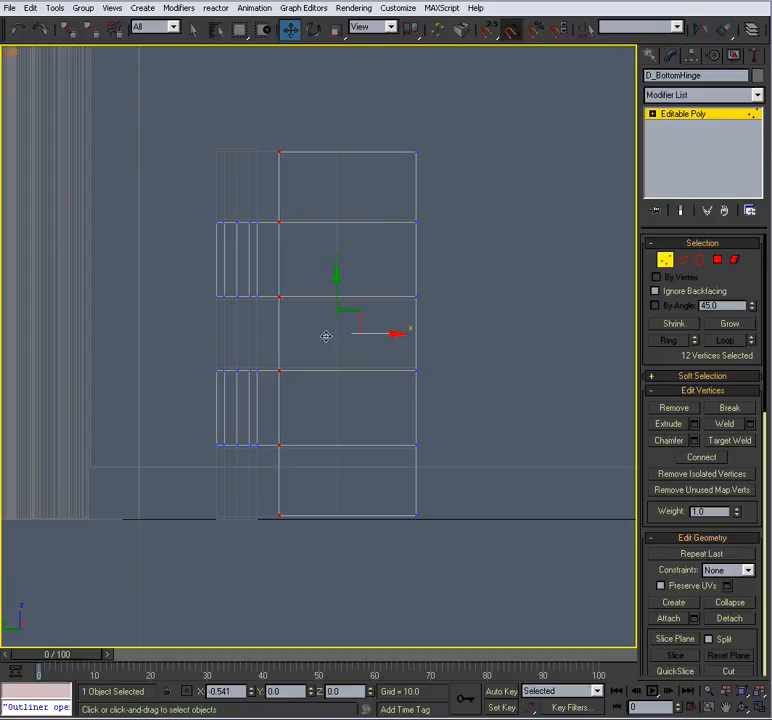
key(alt+w)
right_click(401, 413)
key(alt+w)
alt+middle_drag(392, 428, 414, 439)
click(664, 264)
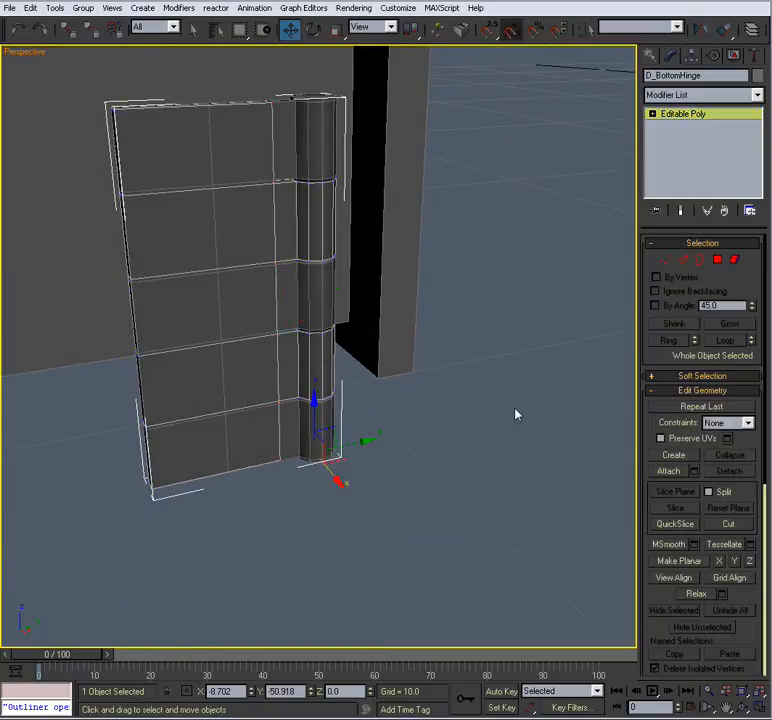
Reselect D_BottomHinge and rotate it around its vertical axis to 95 degrees, opening the hinge
click(515, 414)
alt+middle_drag(515, 414, 475, 451)
click(321, 249)
key(e)
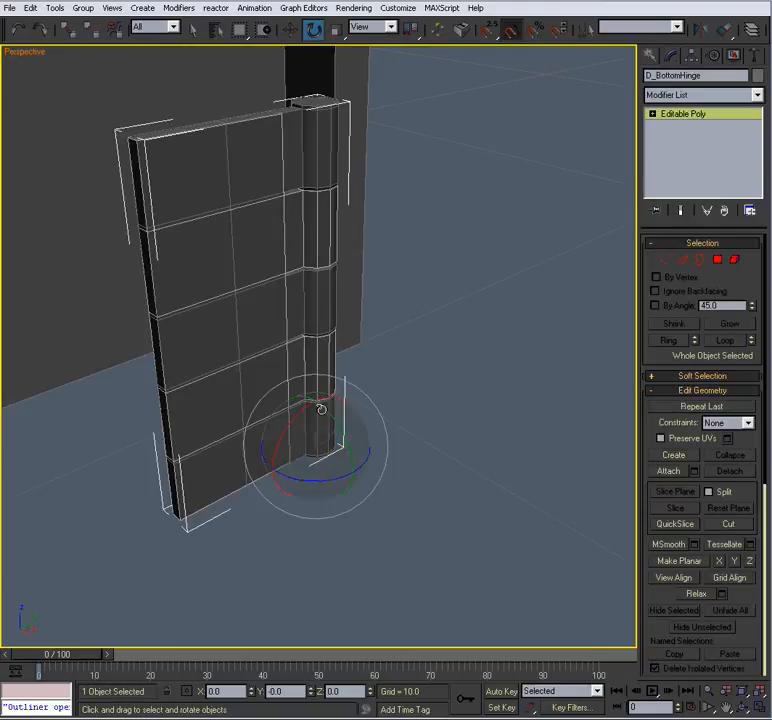
drag(317, 479, 388, 488)
middle_drag(425, 222, 337, 362)
key(super)
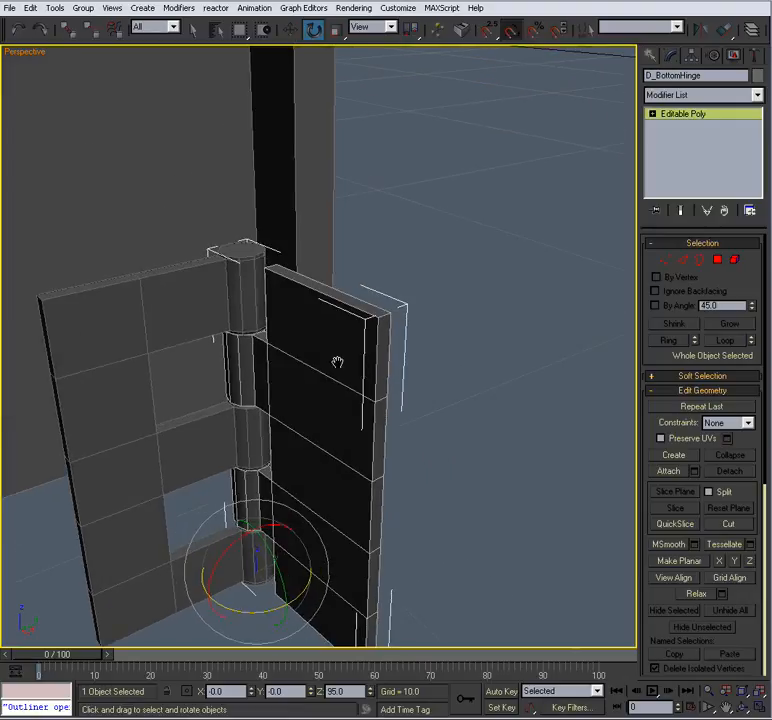
Save the scene and chamfer the upper outer corner edge of D_BottomHinge's leaf with 3 segments
click(684, 261)
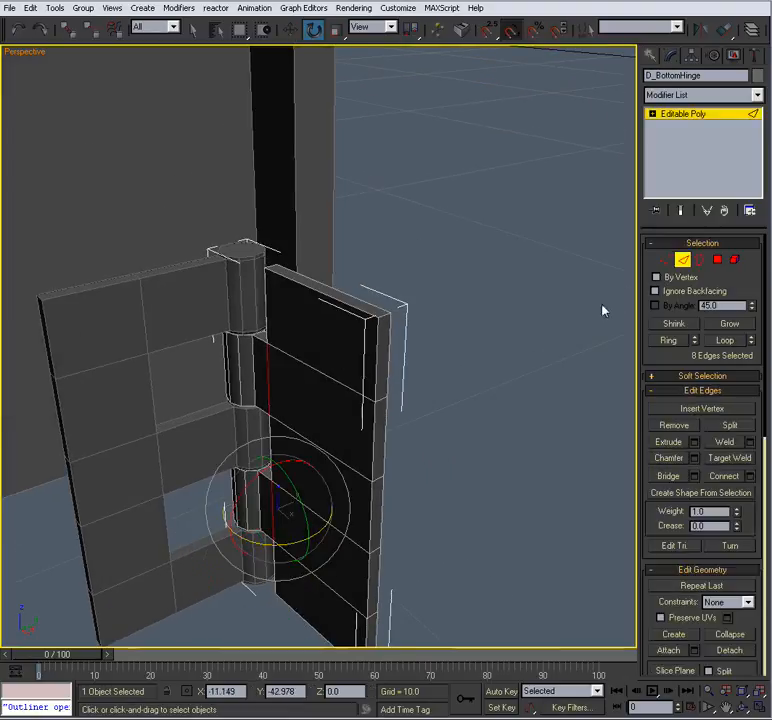
click(385, 317)
alt+middle_drag(319, 403, 323, 317)
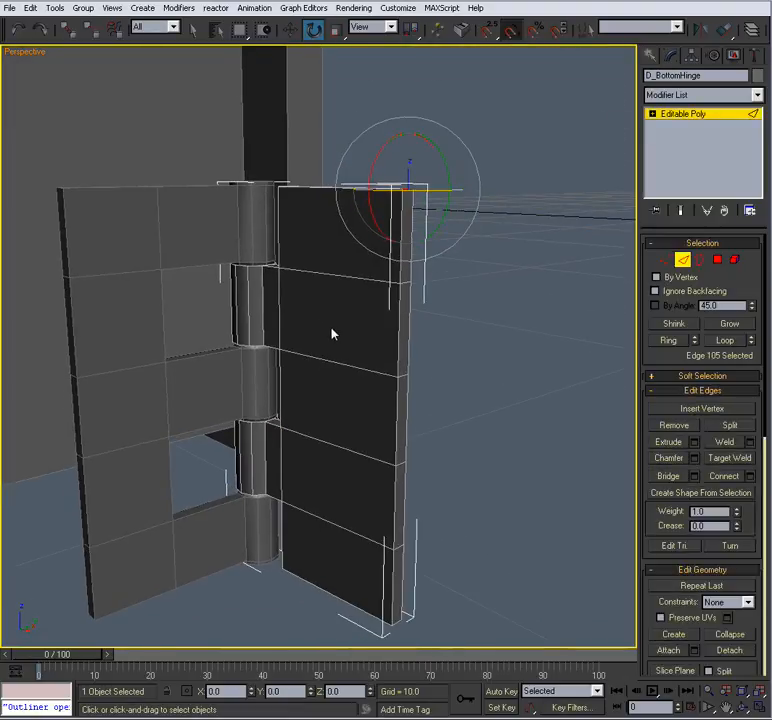
key(ctrl+s)
click(695, 458)
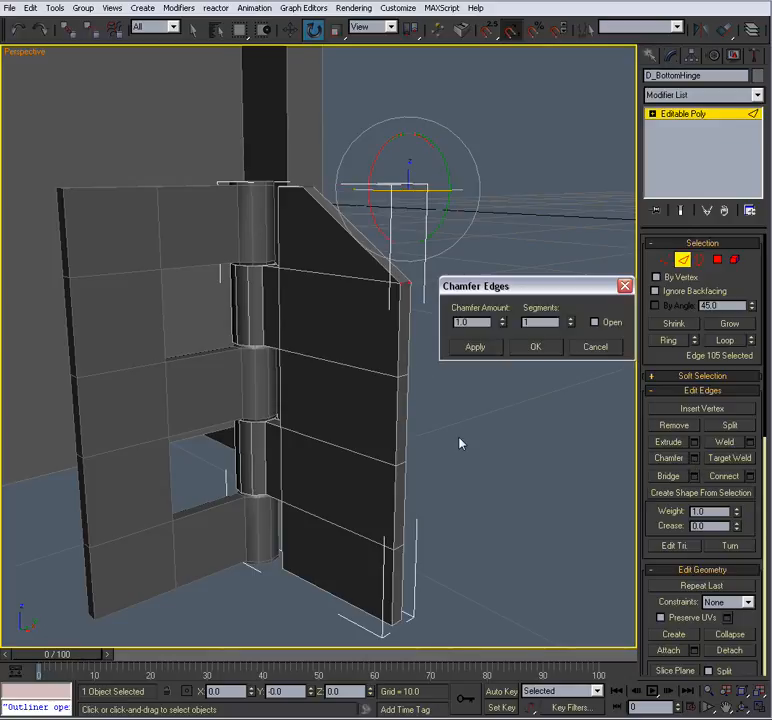
alt+middle_drag(471, 443, 474, 448)
scroll(474, 448, down, 3)
drag(505, 323, 503, 367)
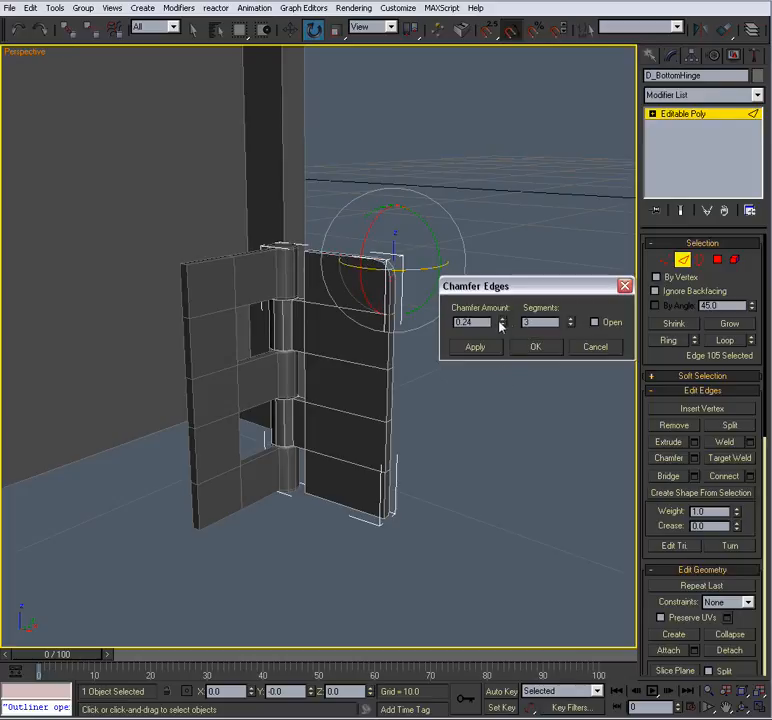
drag(505, 323, 503, 307)
click(533, 347)
alt+middle_drag(533, 350, 517, 326)
scroll(517, 326, up, 3)
Chamfer the lower outer corner edge of D_BottomHinge's leaf with the same settings, leave edge editing and deselect the hinge
alt+middle_drag(481, 503, 398, 433)
click(408, 435)
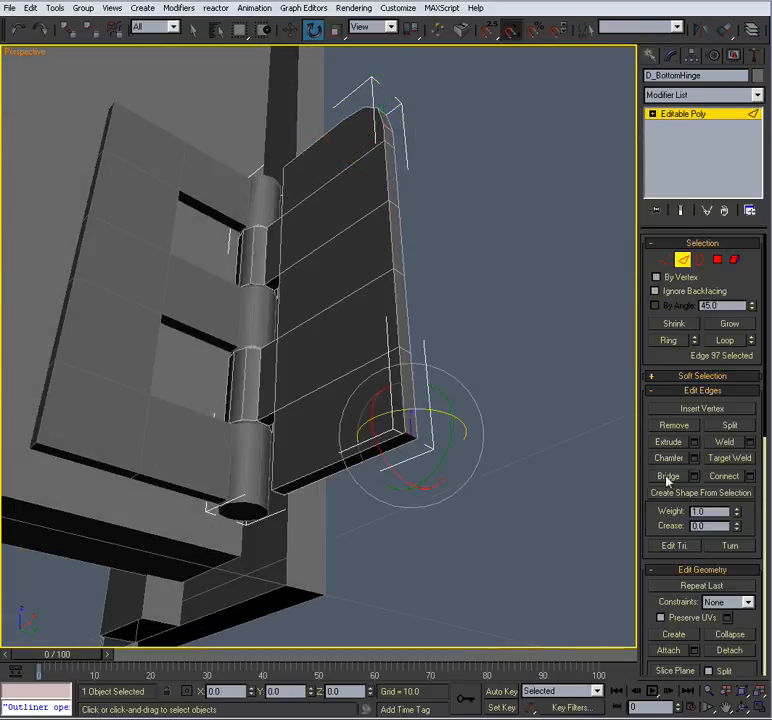
click(695, 458)
click(531, 350)
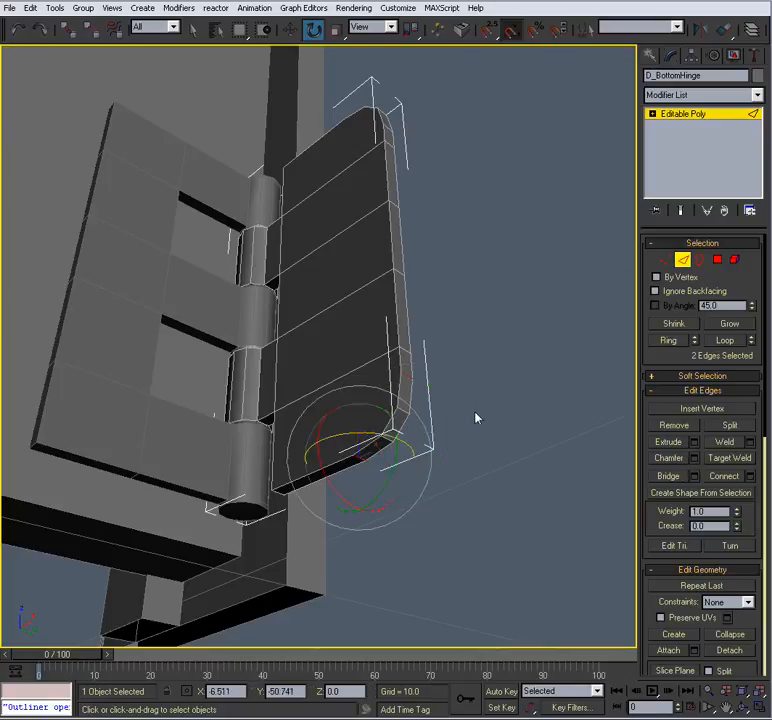
alt+middle_drag(486, 412, 498, 469)
scroll(548, 374, down, 4)
alt+middle_drag(548, 374, 585, 410)
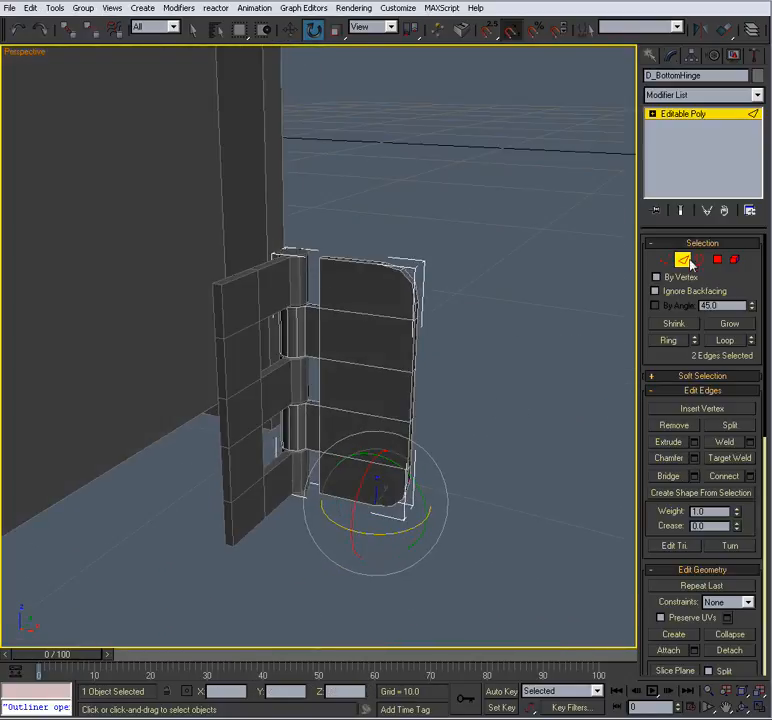
click(691, 261)
click(465, 400)
alt+middle_drag(465, 400, 479, 401)
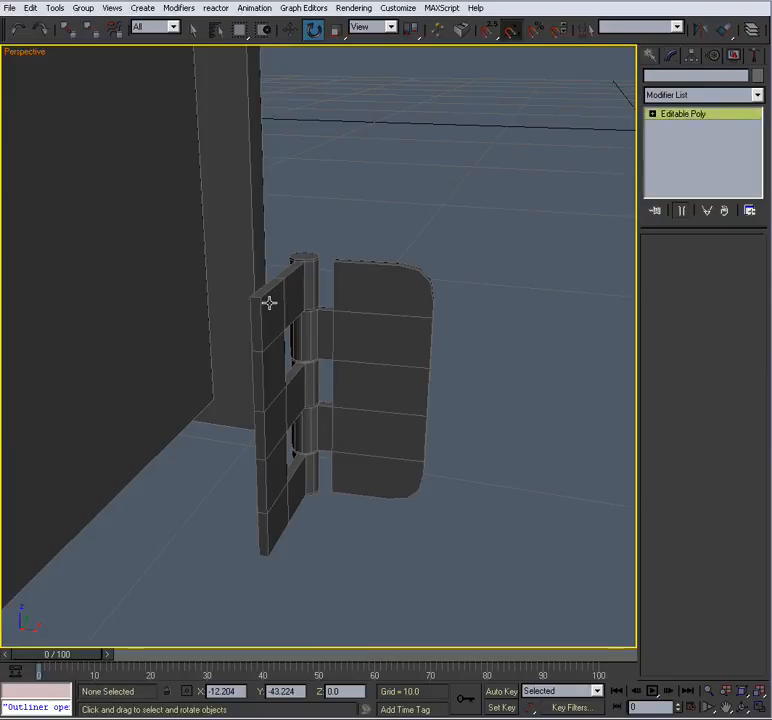
Chamfer the upper outer corner edge of D_TopHinge's leaf by 1.0 with 3 segments
click(269, 303)
click(683, 262)
scroll(450, 300, up, 2)
alt+middle_drag(446, 298, 457, 326)
click(265, 355)
alt+middle_drag(327, 369, 337, 360)
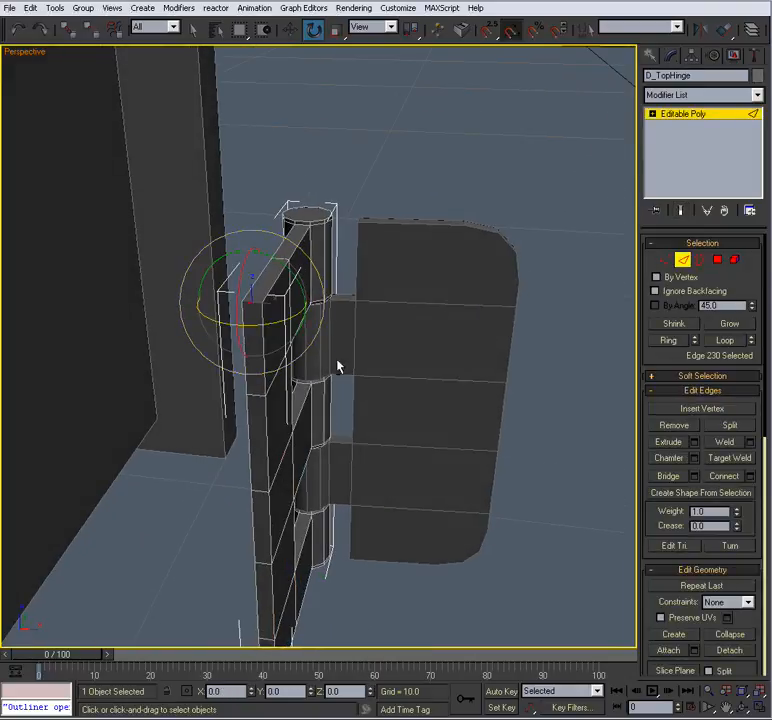
click(693, 459)
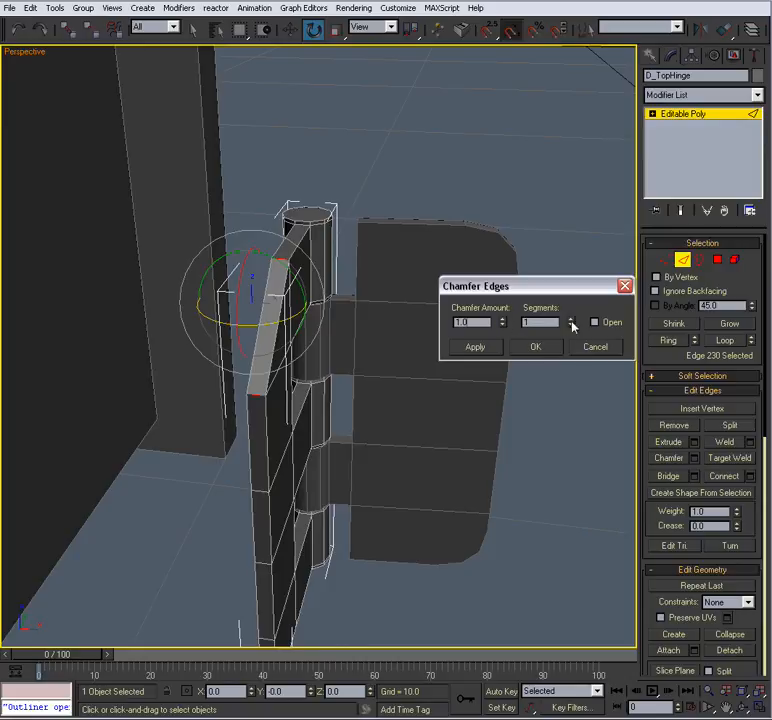
click(573, 319)
click(573, 319)
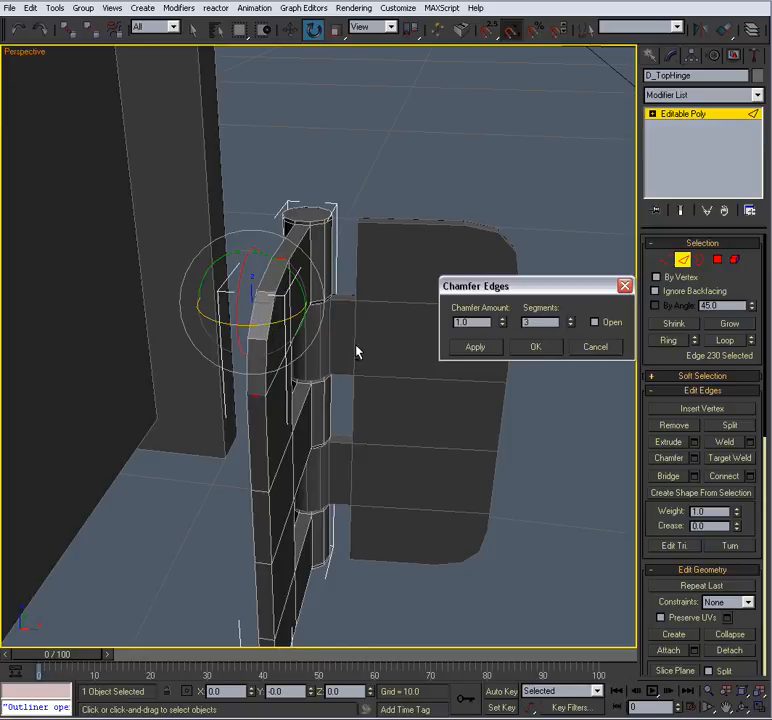
alt+middle_drag(355, 350, 363, 335)
click(535, 346)
Chamfer the lower outer corner edge of D_TopHinge's leaf with the same settings, leave edge editing and deselect the hinge
alt+middle_drag(500, 360, 363, 469)
click(304, 471)
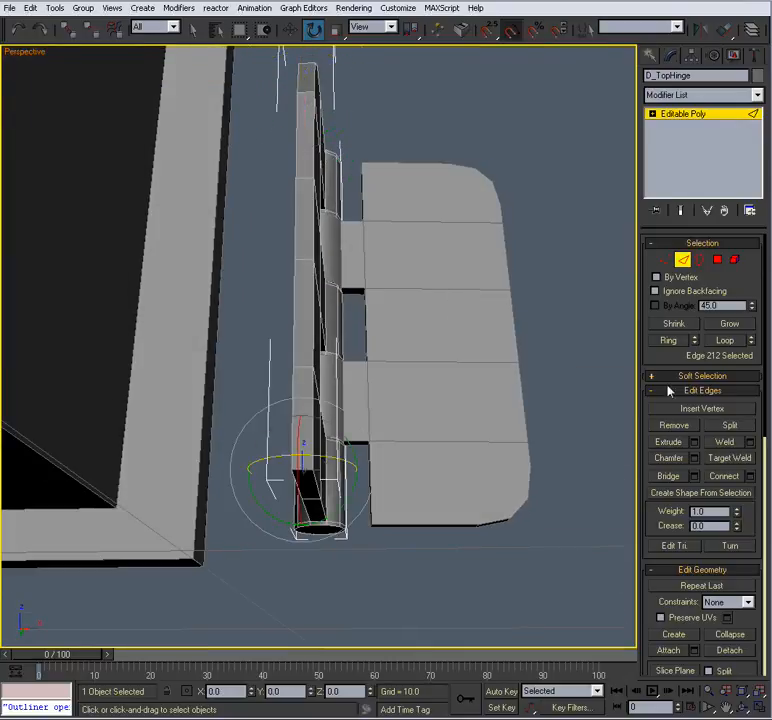
click(697, 458)
click(536, 347)
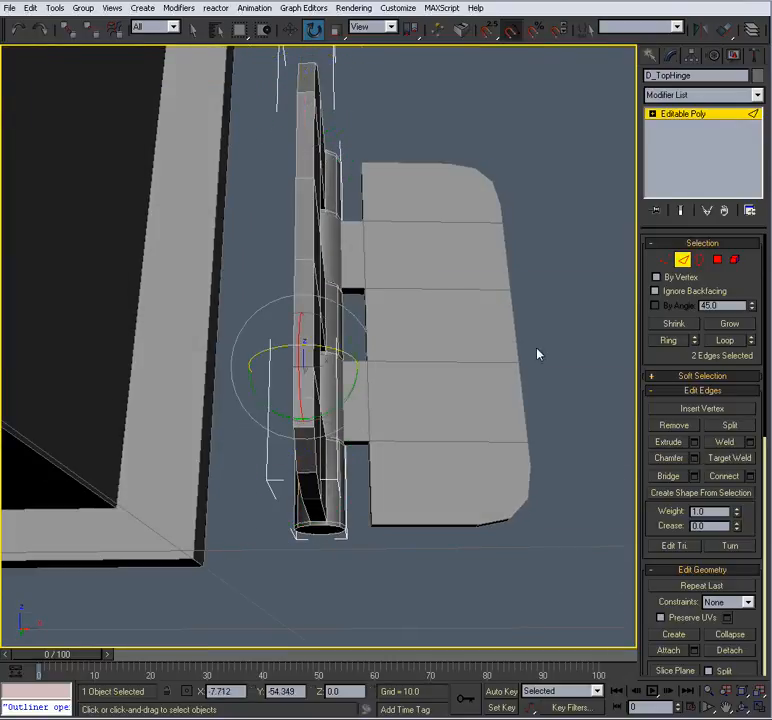
key(2)
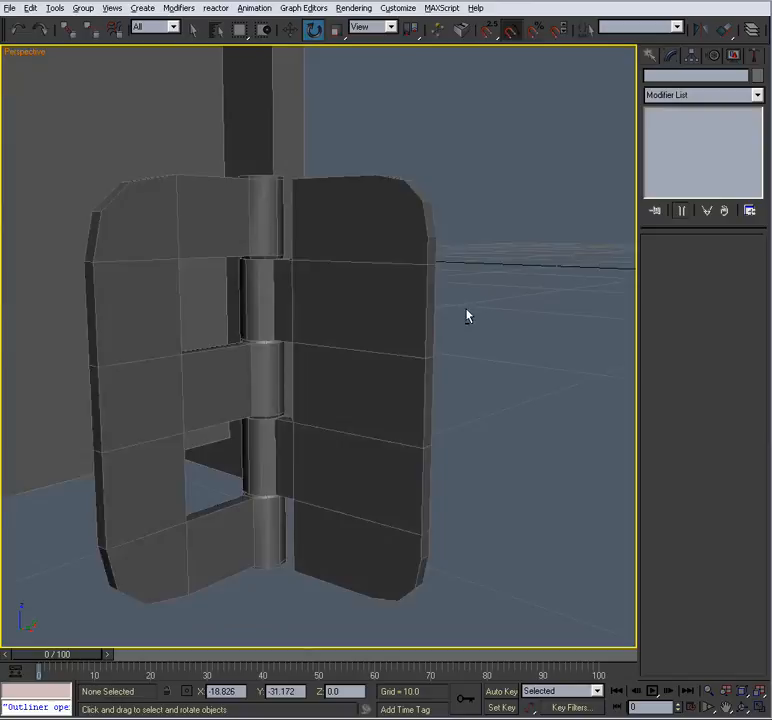
Swing D_BottomHinge around its vertical axis towards D_TopHinge's leaf and partly back open, and deselect it
scroll(403, 329, down, 5)
alt+middle_drag(403, 329, 447, 372)
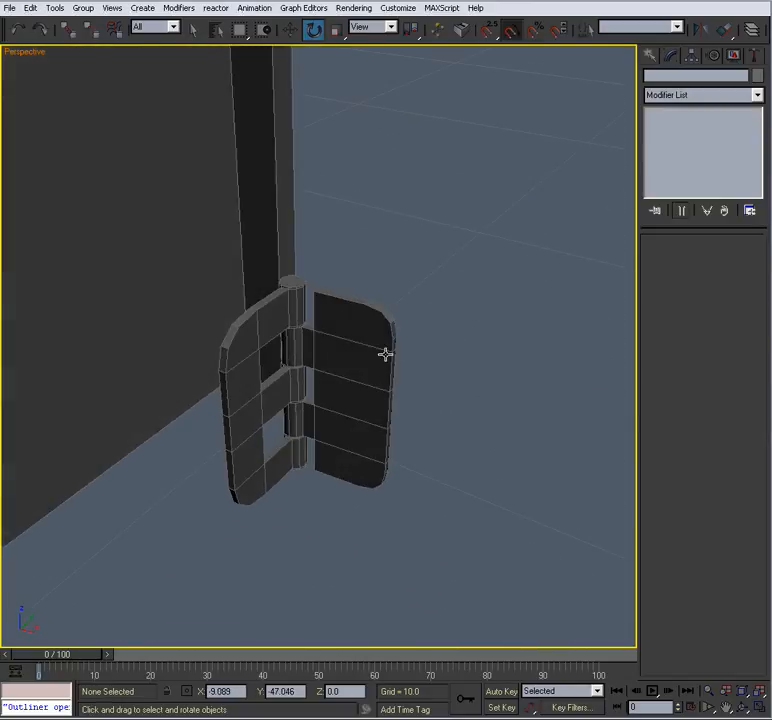
click(395, 362)
alt+middle_drag(401, 360, 420, 348)
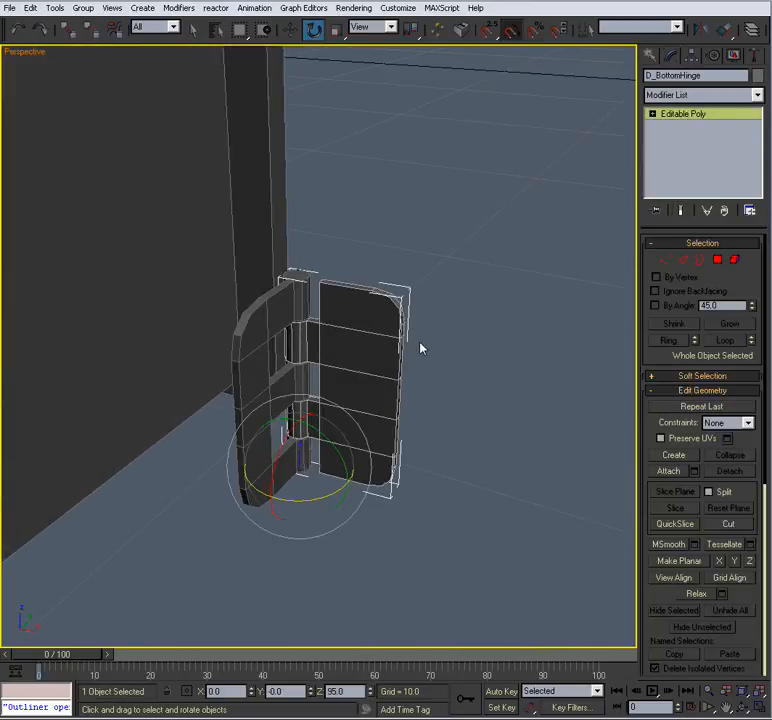
alt+middle_drag(458, 350, 438, 405)
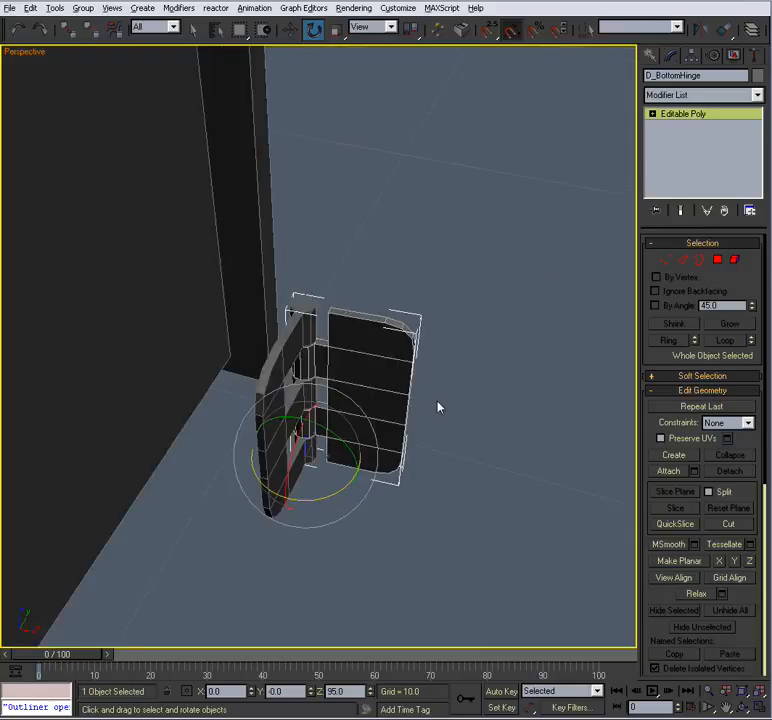
scroll(438, 407, up, 3)
drag(327, 539, 255, 553)
alt+middle_drag(328, 501, 405, 400)
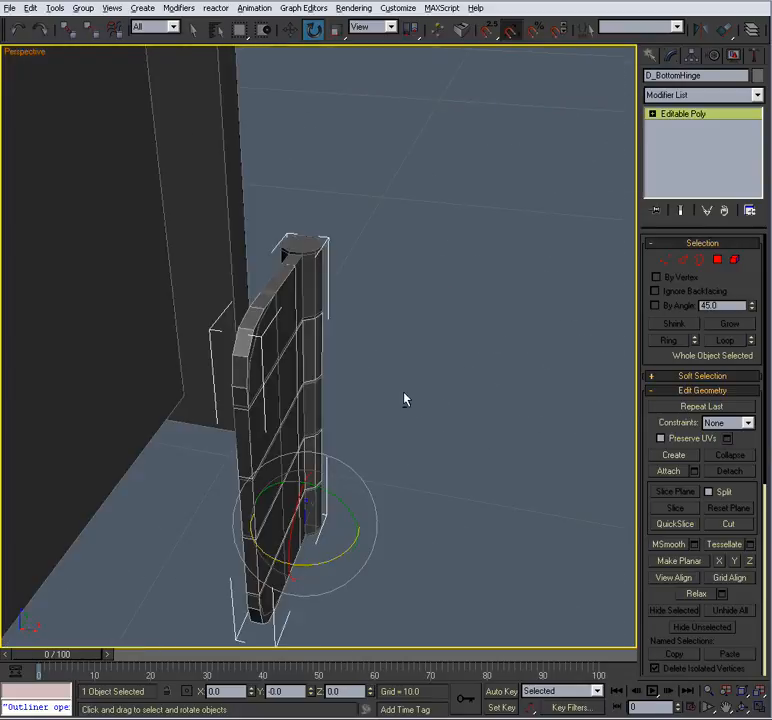
mouse_move(322, 562)
mouse_down()
mouse_move(396, 551)
mouse_move(403, 560)
mouse_move(325, 574)
mouse_up()
alt+middle_drag(378, 457, 377, 424)
drag(330, 521, 355, 518)
click(414, 286)
Try to thin D_TopHinge's leaf by moving the vertices of one side inward in the Top view, and undo the move
click(284, 322)
key(alt+w)
middle_drag(200, 220, 174, 198)
scroll(174, 198, down, 4)
key(alt+w)
middle_drag(227, 277, 217, 196)
scroll(230, 240, down, 3)
middle_drag(287, 310, 273, 155)
scroll(273, 155, down, 2)
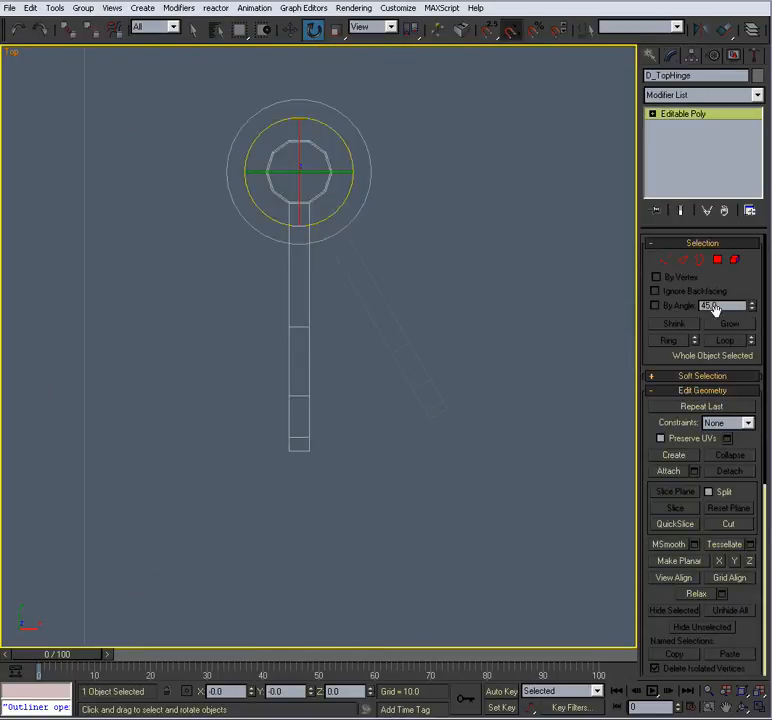
click(664, 261)
middle_drag(412, 296, 396, 342)
drag(313, 539, 285, 256)
scroll(318, 309, up, 2)
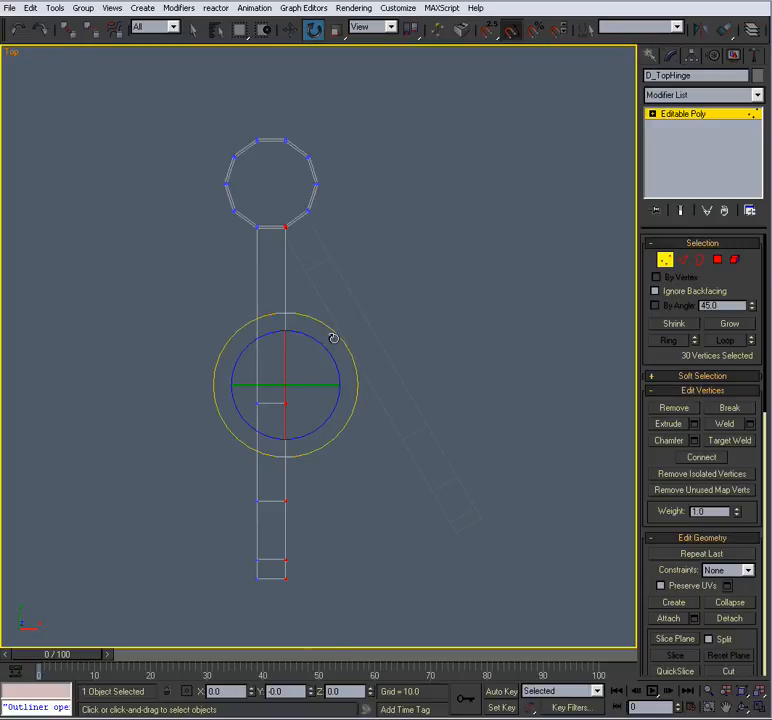
key(w)
drag(340, 383, 322, 383)
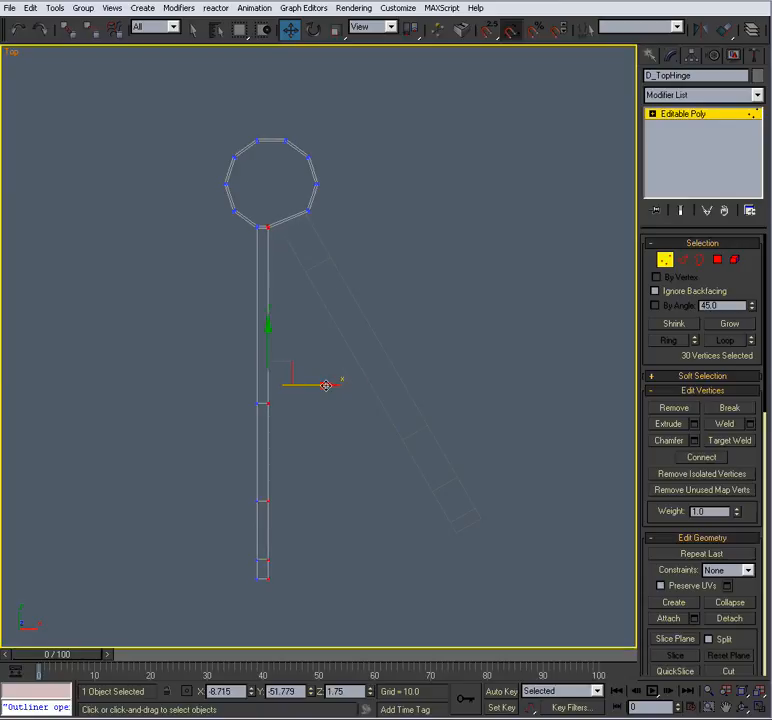
key(ctrl+z)
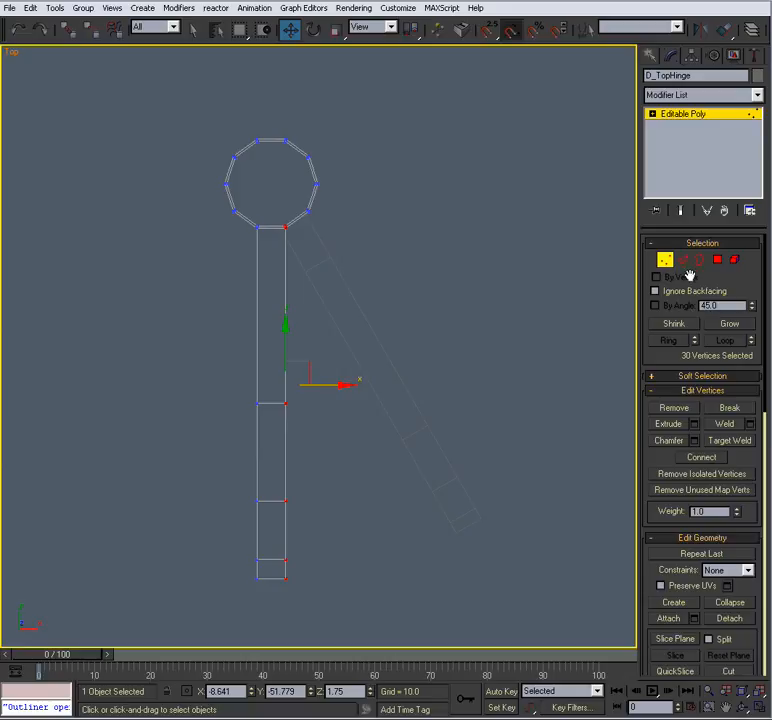
click(664, 259)
Rotate D_BottomHinge around its vertical axis until its leaf lies flat opposite D_TopHinge's leaf
click(401, 384)
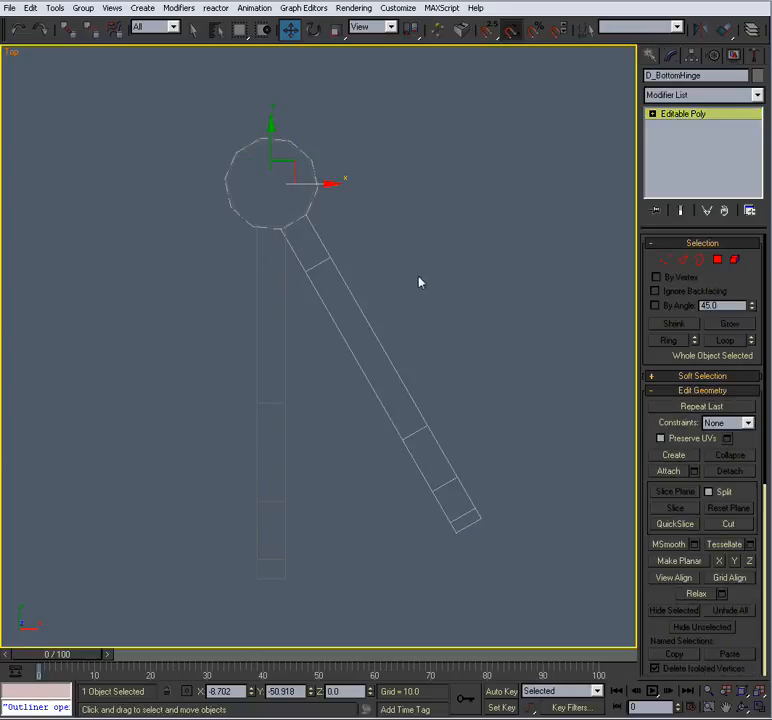
key(alt+w)
middle_click(463, 397)
key(alt+w)
alt+middle_drag(457, 402, 389, 368)
key(e)
drag(281, 481, 262, 481)
alt+middle_drag(290, 436, 341, 453)
drag(309, 491, 424, 431)
alt+middle_drag(426, 431, 350, 405)
scroll(350, 405, down, 3)
click(419, 461)
alt+middle_drag(419, 461, 387, 431)
click(346, 327)
alt+middle_drag(346, 327, 386, 434)
Bevel the top cap polygon of D_TopHinge's barrel with a height of 0.026 and an outline amount of -0.03
click(233, 267)
alt+middle_drag(313, 344, 320, 546)
scroll(320, 546, up, 3)
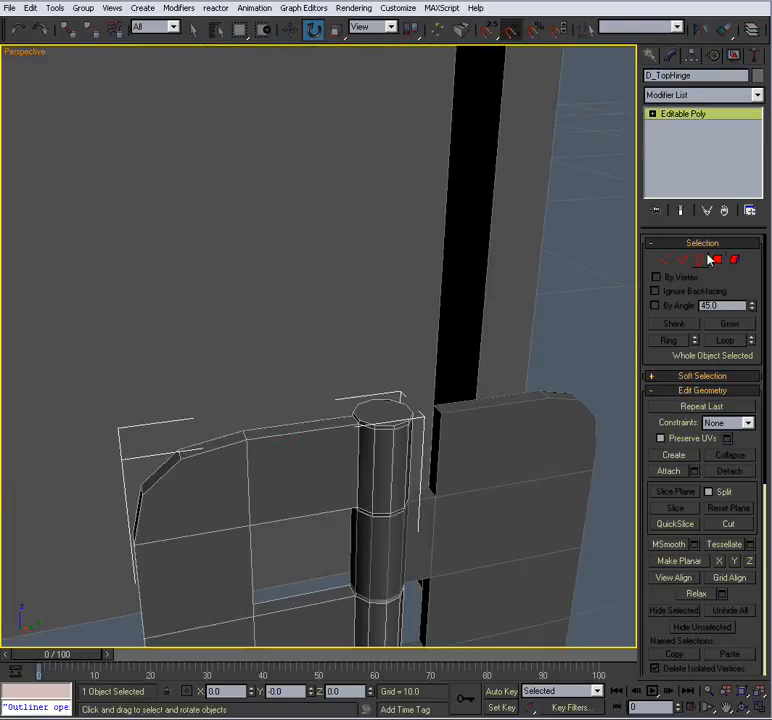
click(717, 260)
middle_drag(400, 376, 305, 358)
scroll(305, 358, up, 2)
click(293, 429)
alt+middle_drag(293, 429, 353, 415)
click(694, 424)
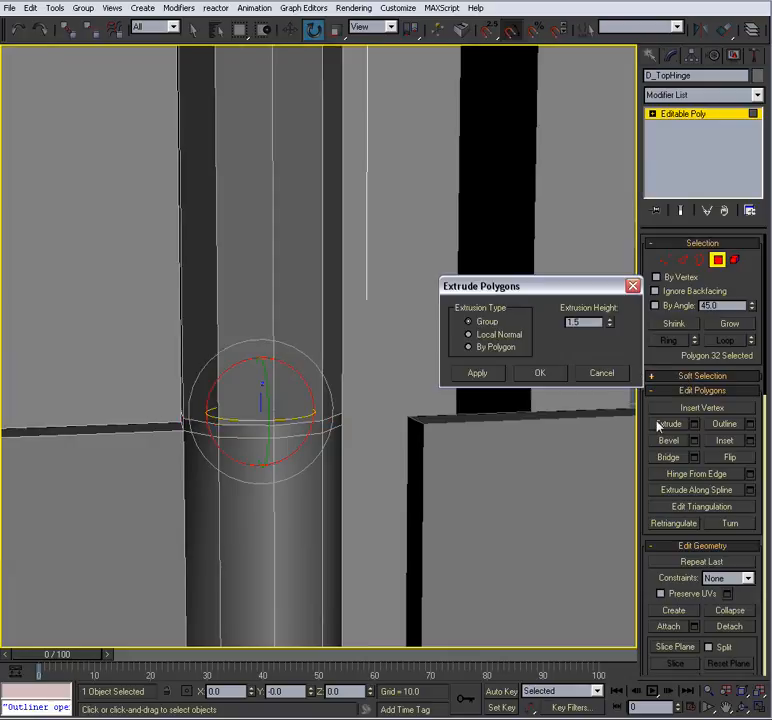
click(601, 375)
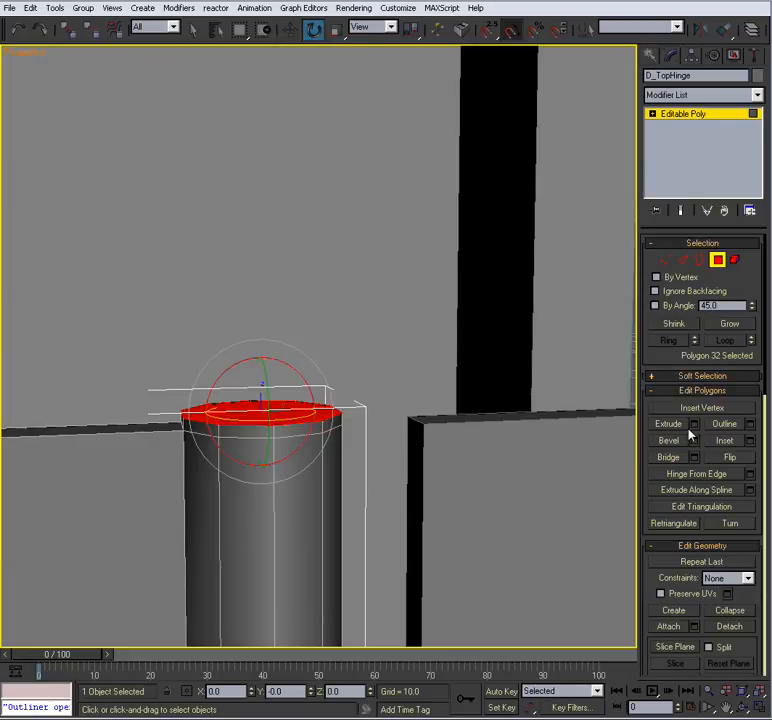
click(694, 441)
right_click(610, 355)
mouse_move(609, 324)
mouse_down()
mouse_move(610, 395)
mouse_move(607, 324)
mouse_up()
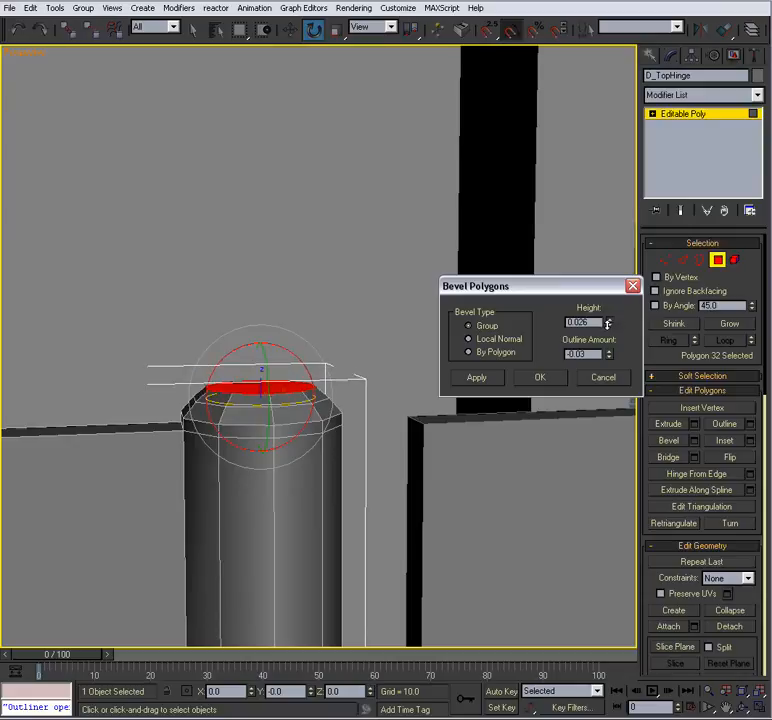
click(488, 379)
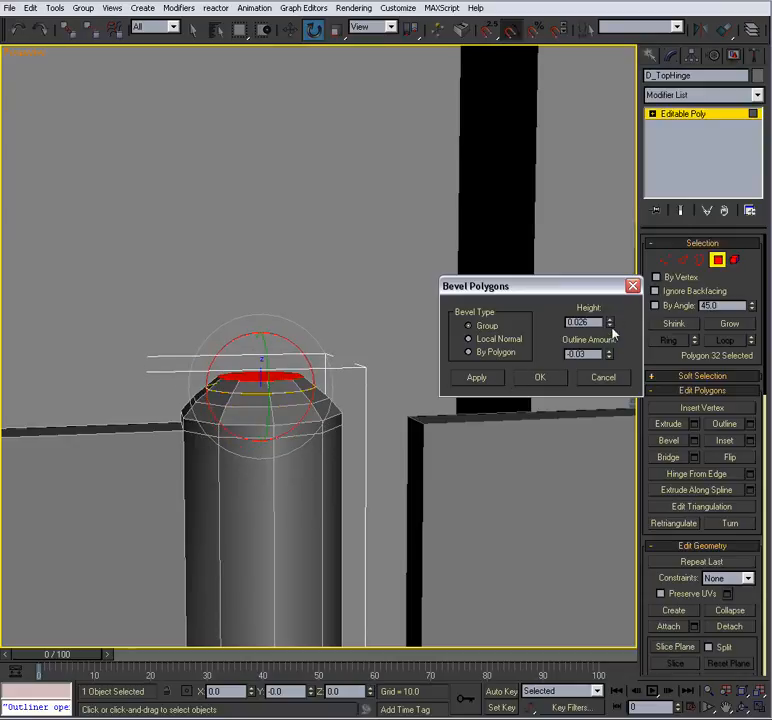
Bevel the barrel's top polygon again with a height of 0.016 and an outline amount of -0.03, and leave polygon editing
drag(611, 324, 612, 322)
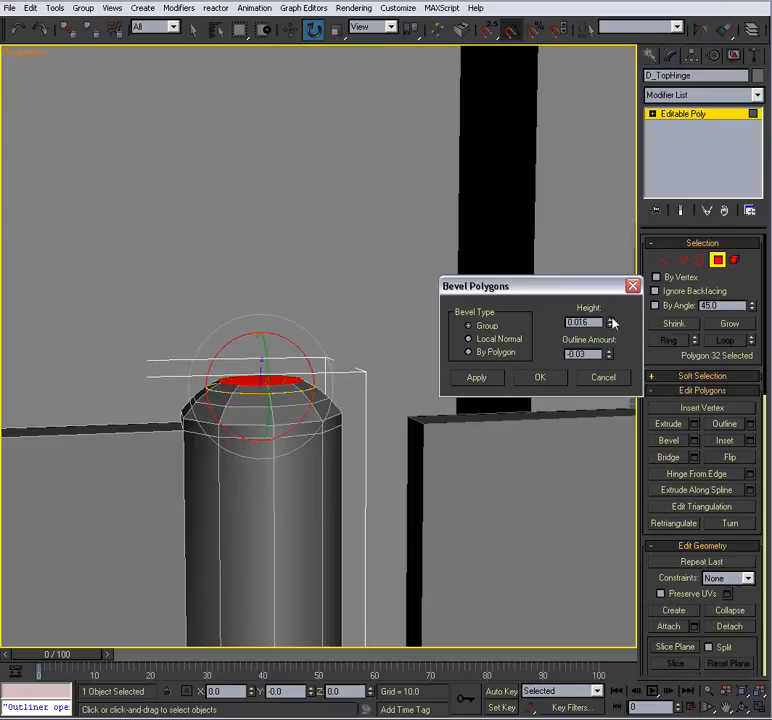
click(540, 377)
click(719, 262)
middle_drag(458, 318, 469, 262)
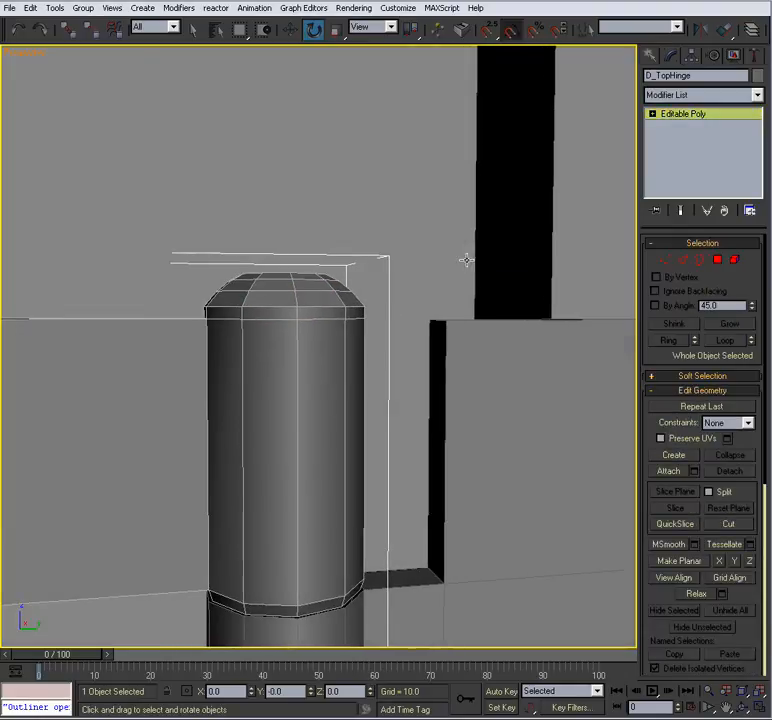
drag(192, 245, 284, 273)
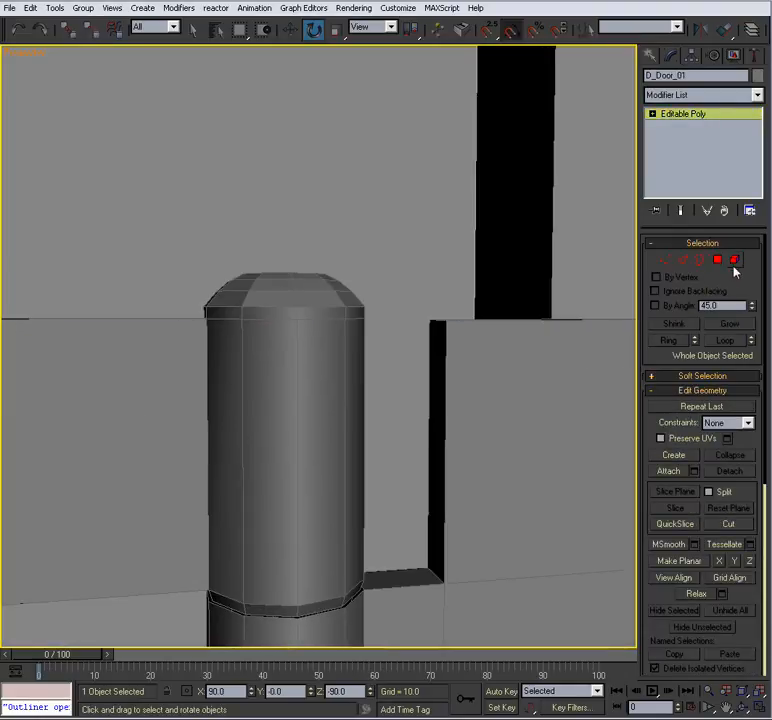
click(719, 262)
click(307, 314)
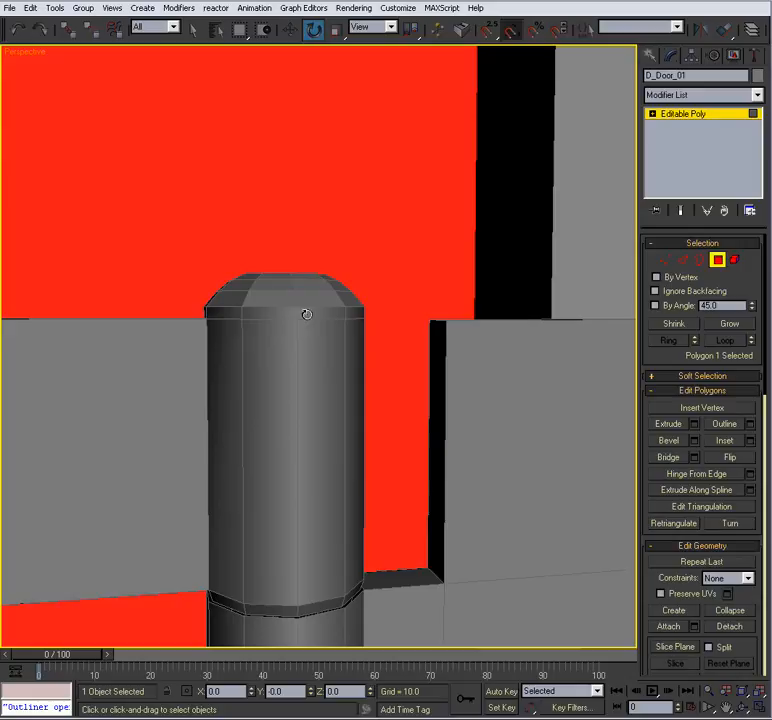
click(717, 262)
scroll(321, 366, down, 5)
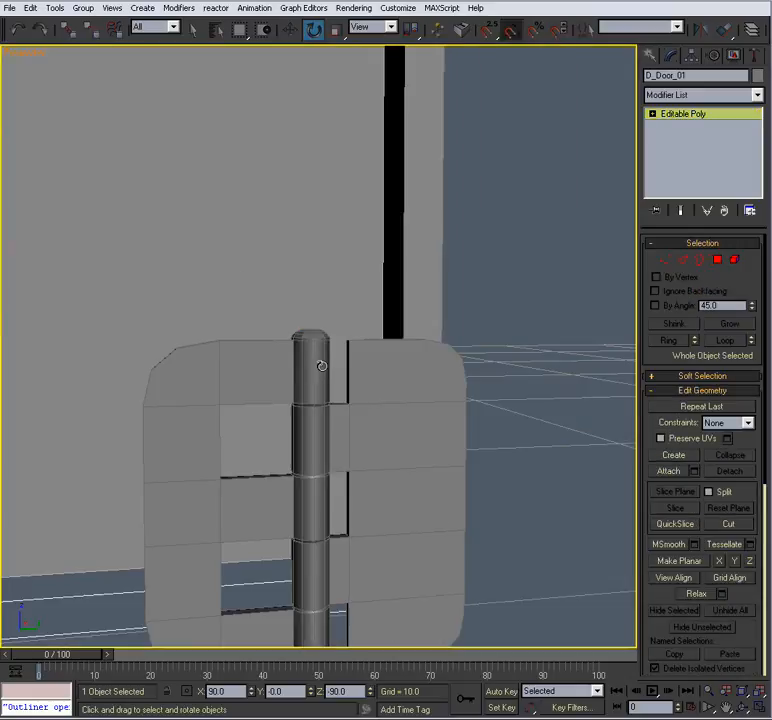
Select all polygons of the beveled cap on D_TopHinge's barrel, assign them to smoothing group 1 and clear the selection
alt+middle_drag(321, 366, 463, 378)
click(343, 367)
click(716, 263)
scroll(453, 343, up, 8)
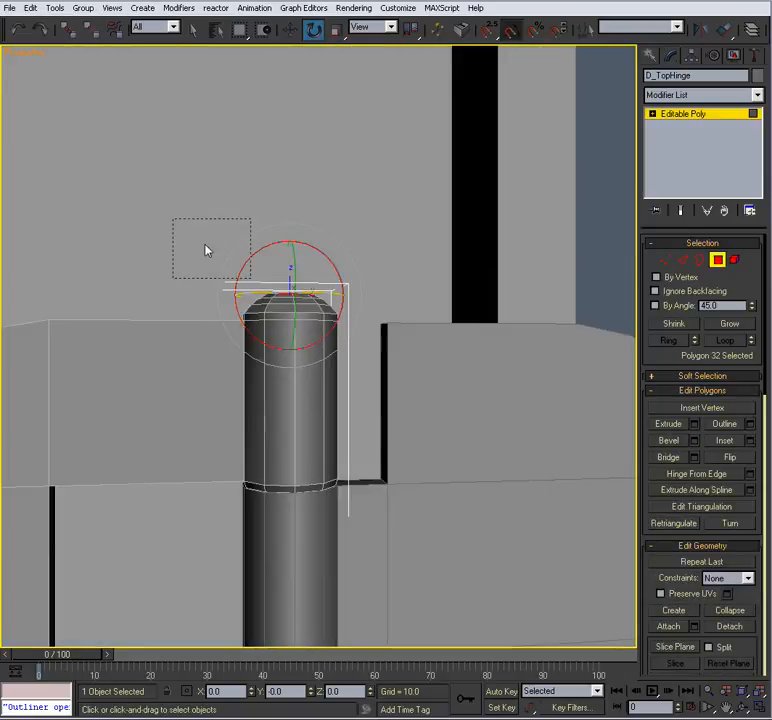
drag(207, 250, 362, 325)
alt+middle_drag(362, 350, 565, 405)
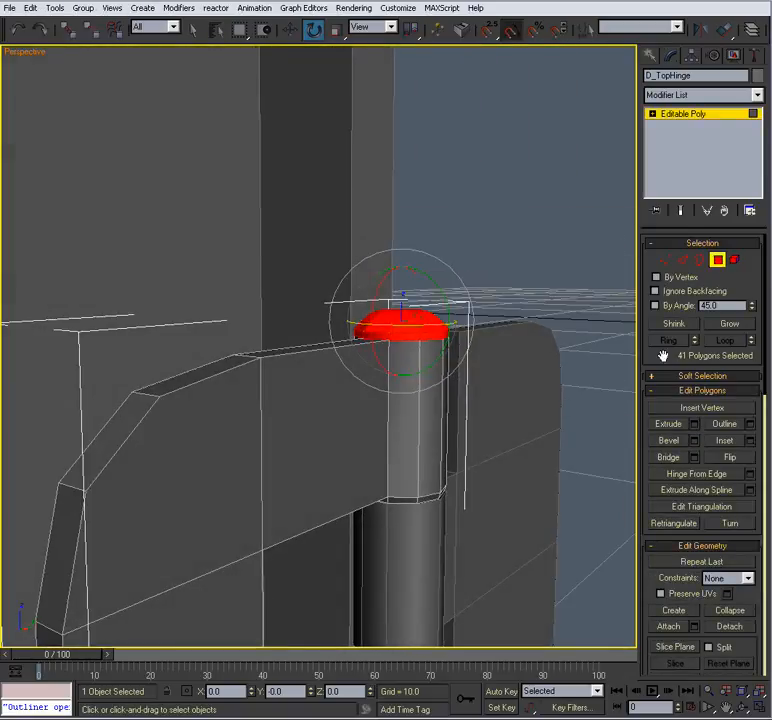
drag(662, 355, 698, 27)
scroll(647, 430, down, 5)
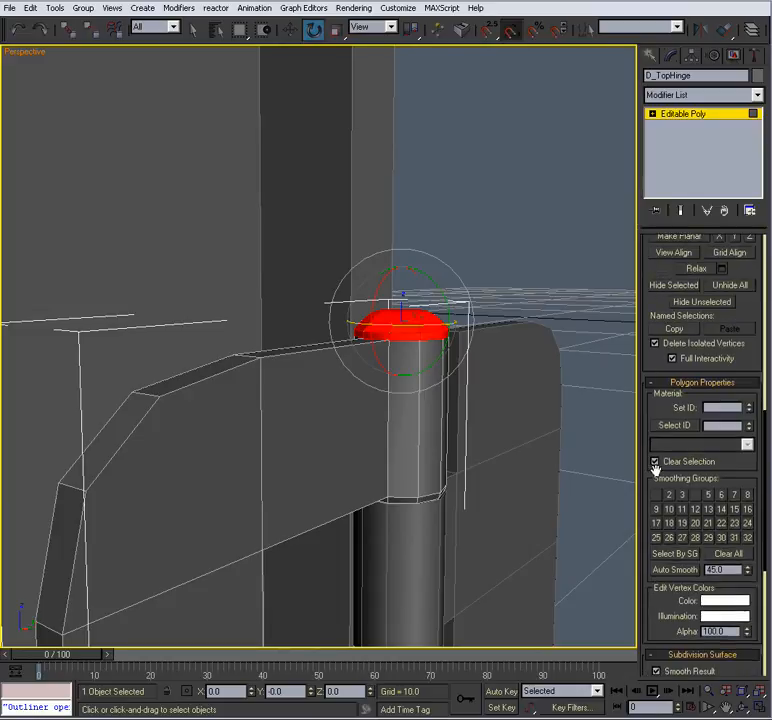
click(656, 496)
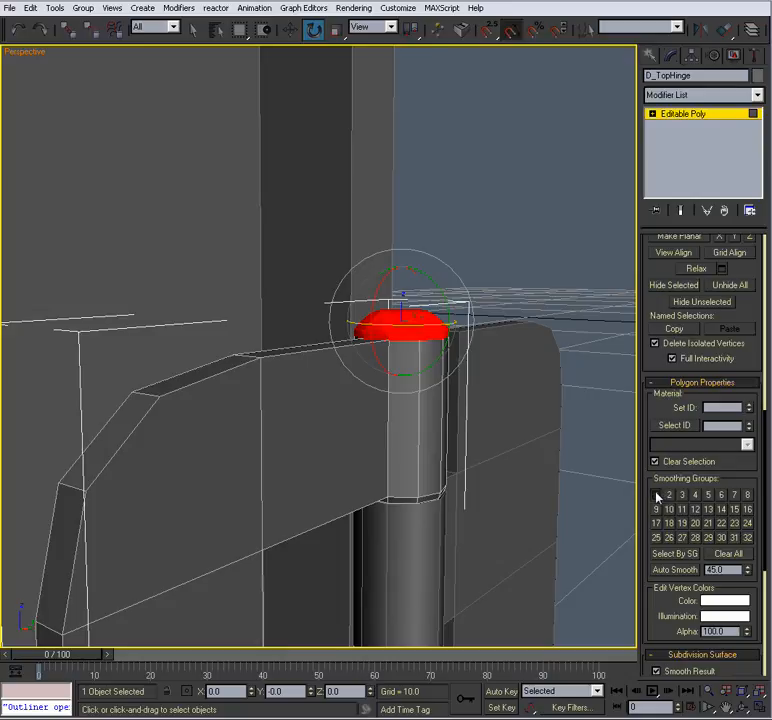
click(510, 253)
Select both hinge parts and rotate them a quarter turn around the vertical axis in the Top view
alt+middle_drag(510, 253, 417, 416)
scroll(477, 250, down, 2)
scroll(477, 250, down, 2)
scroll(455, 314, up, 3)
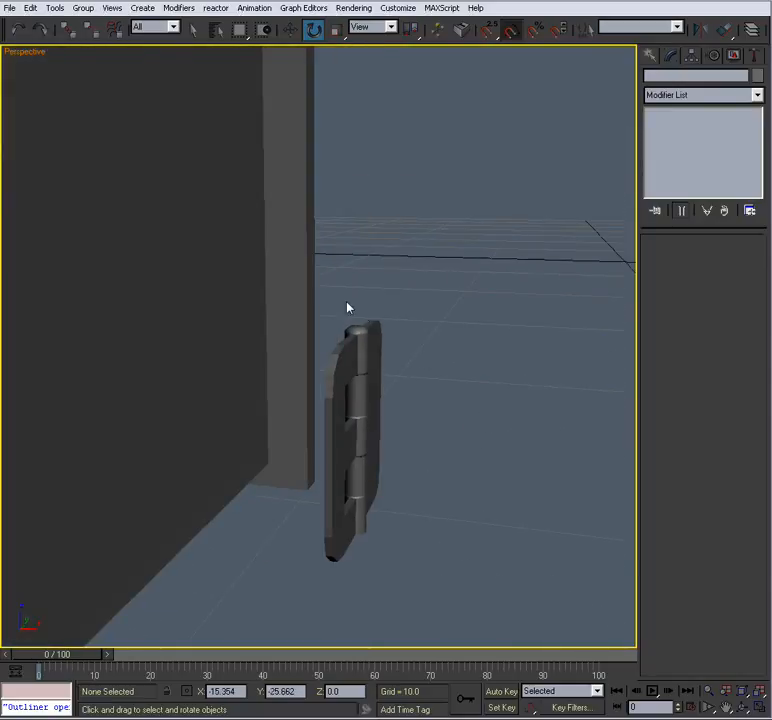
drag(363, 312, 446, 388)
alt+middle_drag(446, 388, 446, 404)
key(alt+w)
scroll(243, 290, down, 6)
middle_drag(246, 250, 298, 253)
key(alt+w)
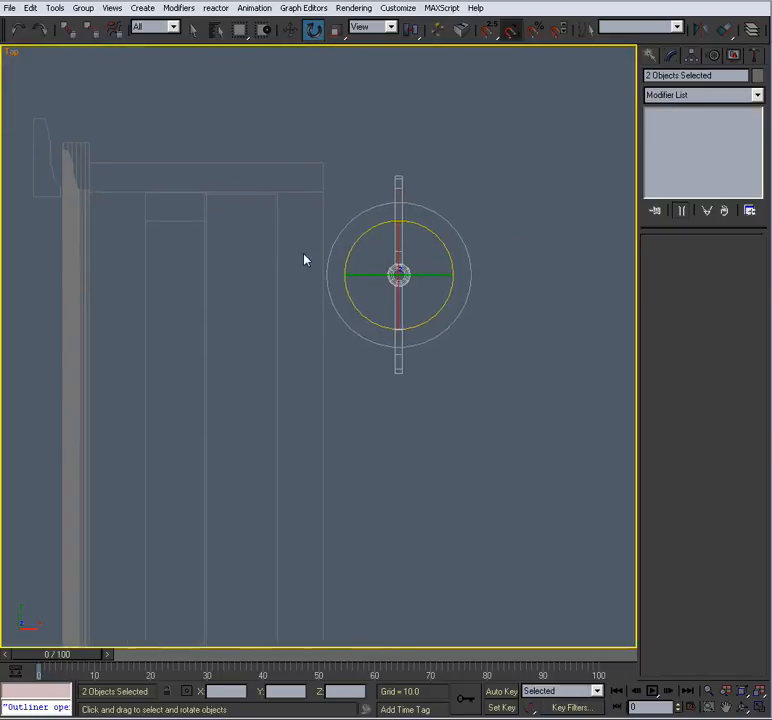
scroll(305, 258, up, 3)
drag(463, 285, 390, 305)
Move both hinge parts in the Top view so the barrel touches the door's outer side edge and one leaf overlaps the door
key(w)
middle_drag(455, 233, 421, 338)
scroll(421, 338, up, 3)
drag(411, 331, 322, 174)
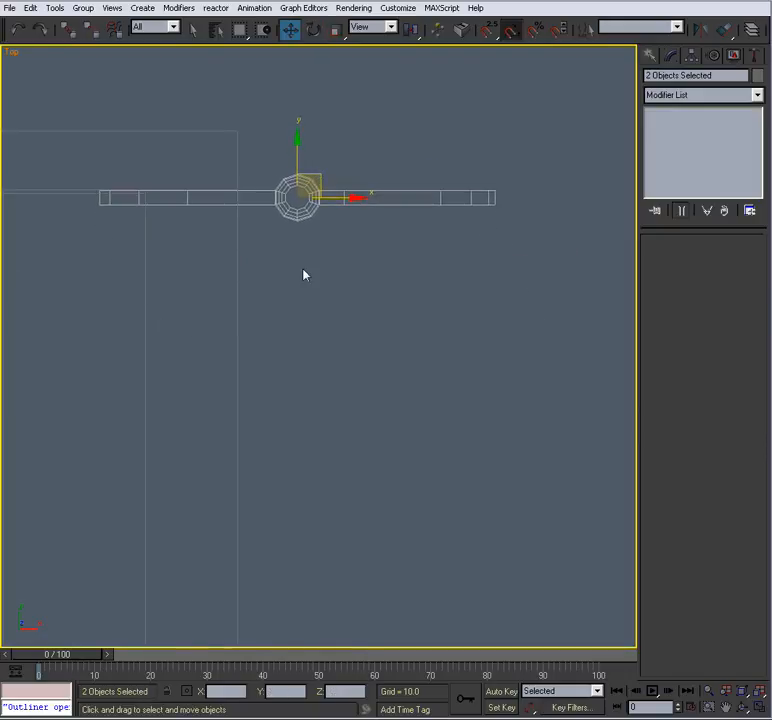
scroll(206, 170, up, 5)
middle_drag(165, 211, 253, 291)
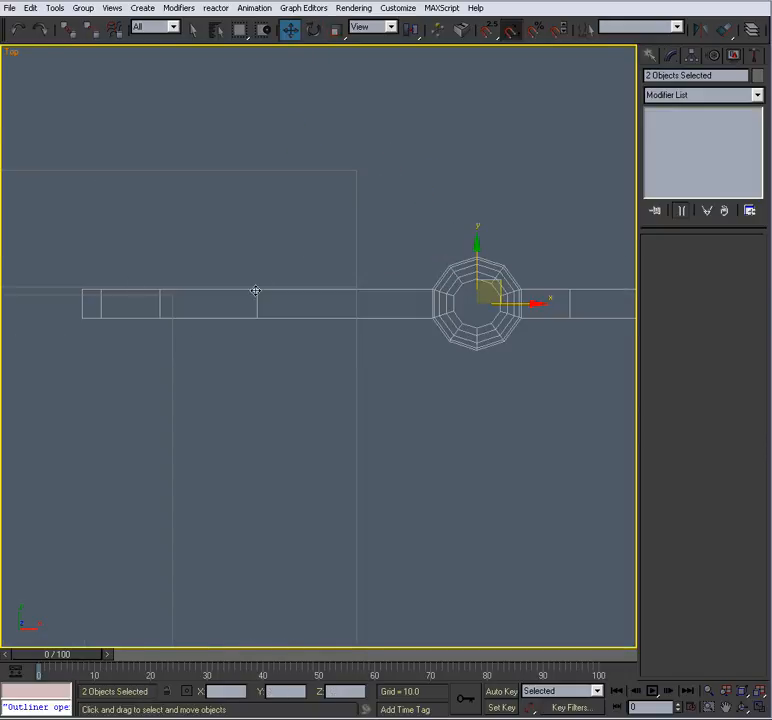
drag(499, 283, 429, 265)
scroll(410, 300, down, 4)
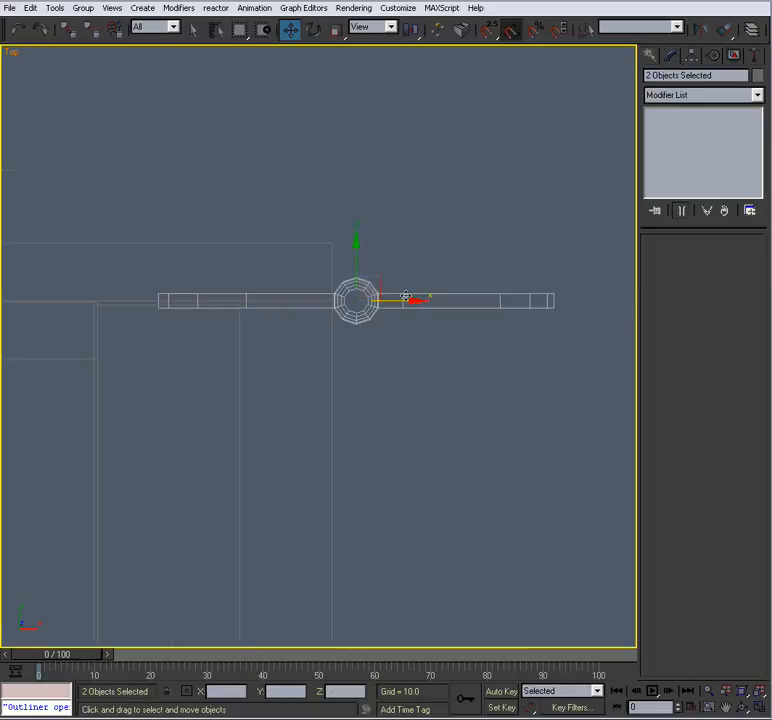
key(alt+w)
middle_click(446, 418)
key(alt+w)
mouse_move(427, 405)
alt+middle_down()
mouse_move(445, 397)
mouse_move(427, 405)
alt+middle_up()
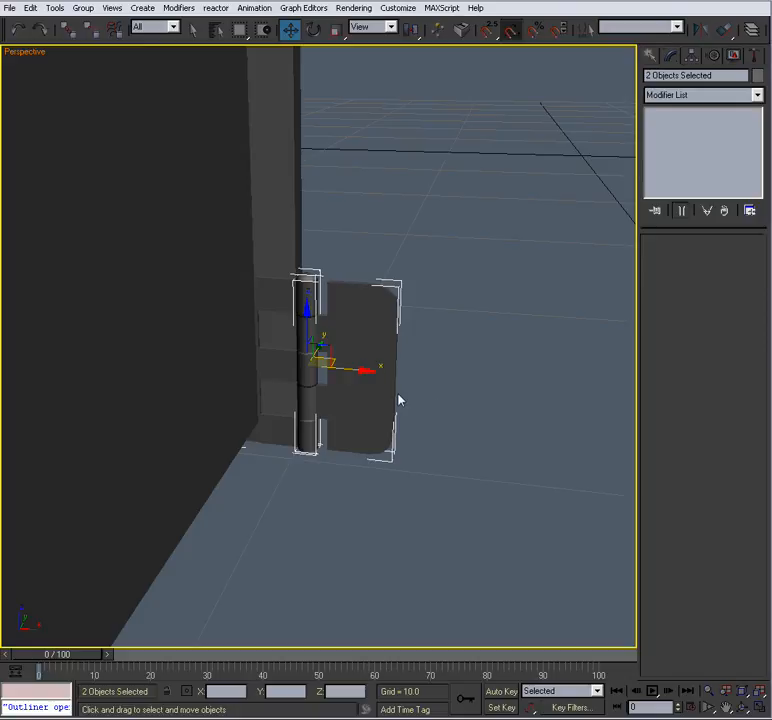
Rotate both hinge parts a half turn around the vertical axis and clear the selection
key(e)
drag(303, 388, 433, 374)
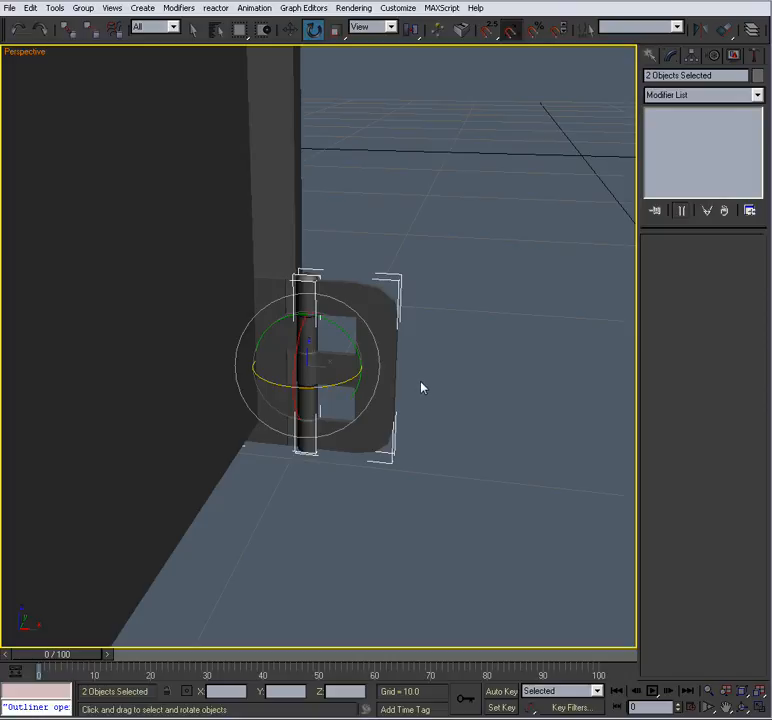
click(462, 382)
mouse_move(462, 382)
alt+middle_down()
mouse_move(455, 393)
mouse_move(464, 390)
alt+middle_up()
Select D_TopHinge in the Top view and rotate it a half turn so its leaf folds closed over the other leaf
key(alt+w)
scroll(243, 297, up, 6)
middle_drag(246, 277, 173, 286)
key(alt+w)
scroll(173, 286, down, 2)
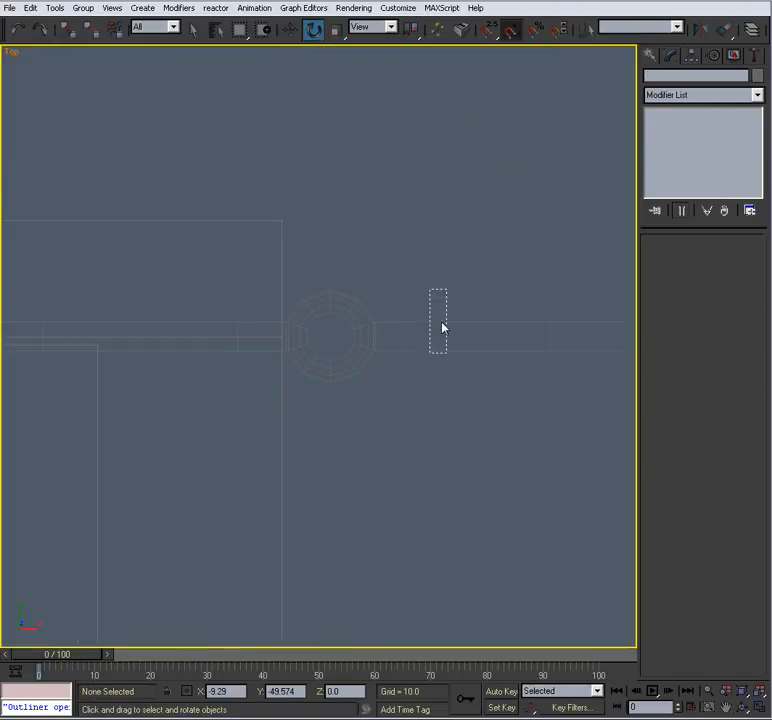
click(424, 350)
middle_drag(419, 376, 339, 360)
scroll(339, 360, down, 3)
drag(327, 302, 362, 447)
middle_drag(386, 384, 398, 360)
key(alt+w)
middle_drag(447, 443, 414, 418)
key(alt+w)
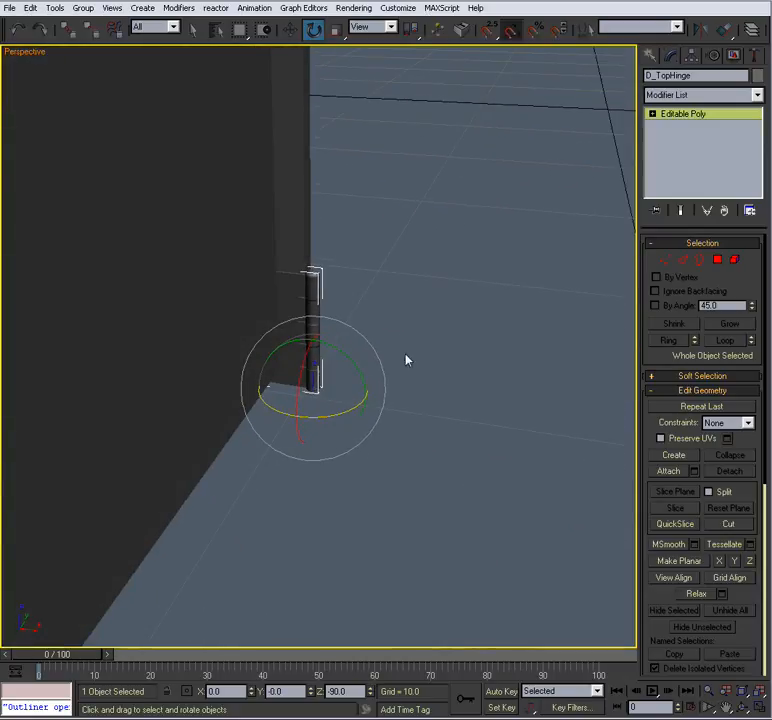
alt+middle_drag(405, 341, 373, 358)
middle_drag(425, 292, 427, 343)
scroll(427, 343, up, 3)
click(424, 290)
Select D_Door_01 and move it along X in the Top view toward the hinge barrel, to about X -9.75
click(231, 383)
alt+middle_drag(300, 397, 307, 290)
middle_drag(396, 300, 362, 389)
scroll(400, 331, down, 3)
scroll(360, 394, up, 3)
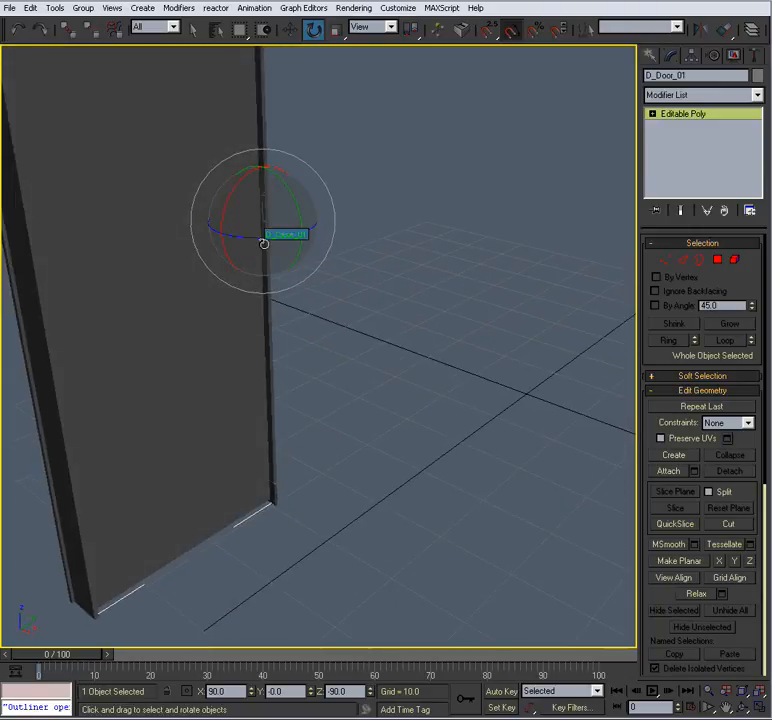
key(w)
alt+middle_drag(314, 262, 345, 278)
key(alt+w)
right_click(236, 186)
key(alt+w)
scroll(250, 180, up, 2)
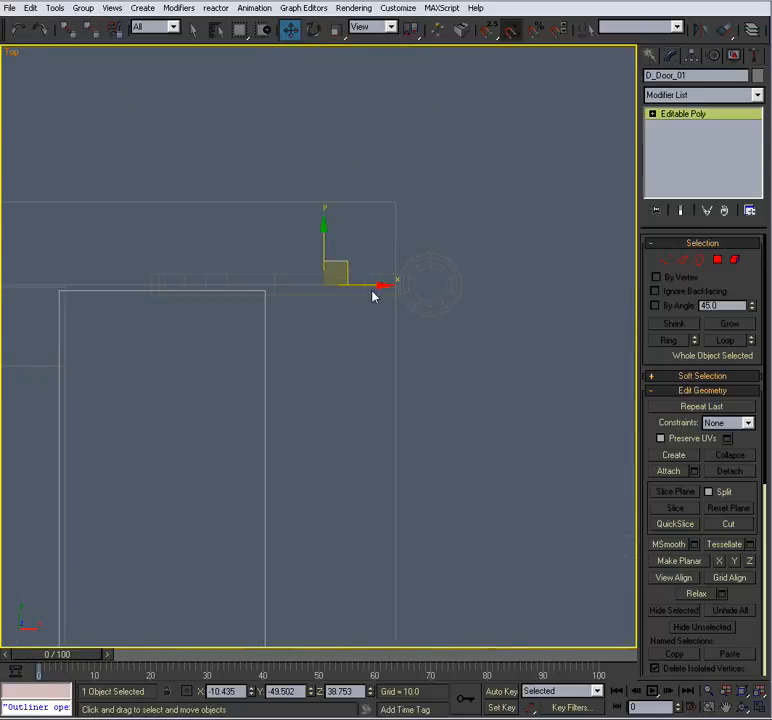
drag(373, 285, 487, 297)
Inspect the moved door's edge against the frame and hinge in the Perspective view
key(alt+w)
right_click(441, 374)
key(alt+w)
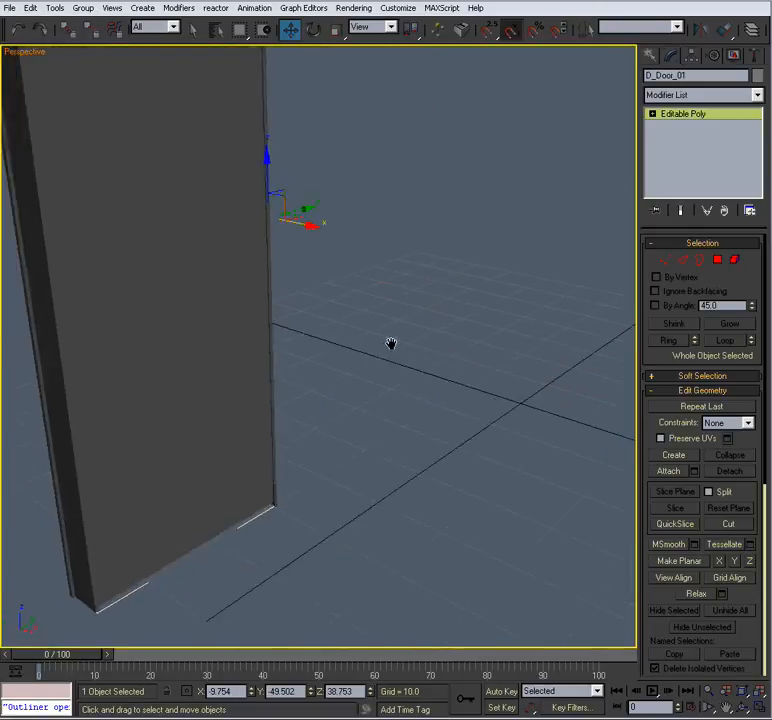
alt+middle_drag(388, 344, 456, 461)
scroll(440, 420, up, 2)
alt+middle_drag(414, 362, 393, 419)
middle_drag(380, 372, 374, 245)
scroll(357, 413, down, 4)
scroll(358, 412, up, 3)
scroll(374, 245, up, 2)
middle_drag(395, 313, 412, 192)
scroll(412, 192, up, 3)
middle_drag(424, 276, 385, 237)
scroll(396, 231, down, 2)
scroll(393, 374, down, 3)
Move only the pivot of D_Door_01 to the center of the hinge barrel in the Top view
key(alt+w)
right_click(196, 262)
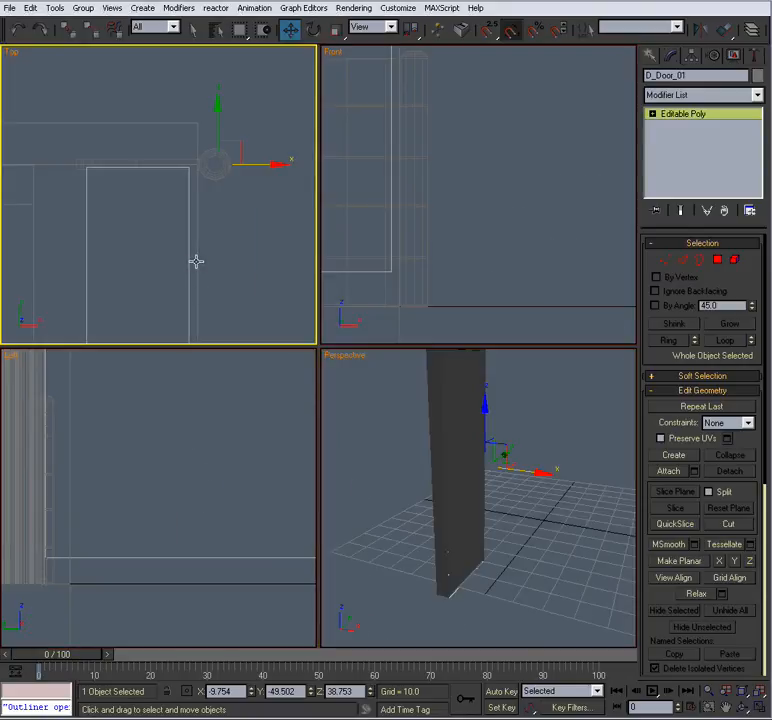
key(alt+w)
mouse_move(369, 340)
middle_down()
mouse_move(360, 326)
mouse_move(365, 313)
mouse_move(364, 356)
middle_up()
scroll(377, 340, down, 3)
scroll(365, 345, up, 3)
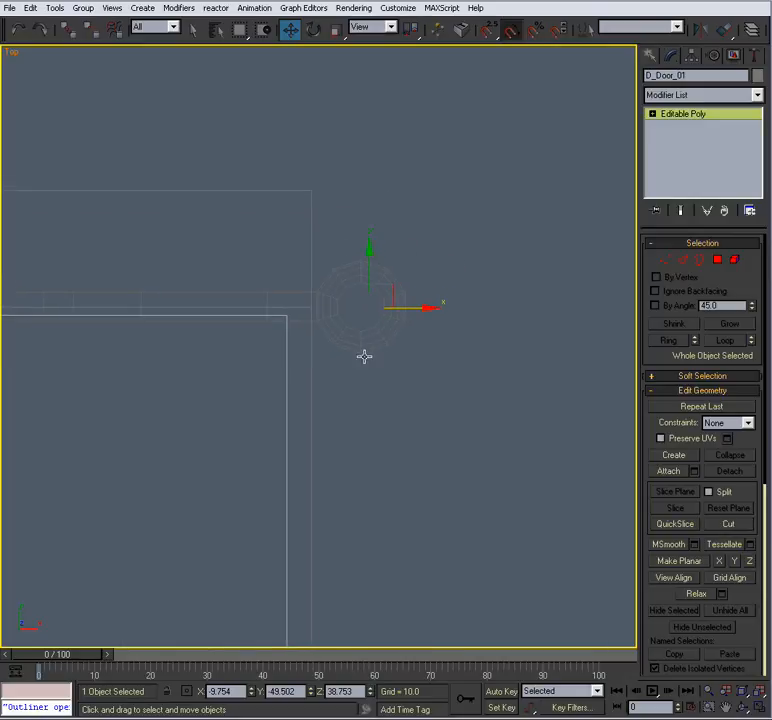
click(691, 58)
click(703, 148)
middle_drag(436, 260, 347, 330)
scroll(368, 335, up, 3)
drag(385, 312, 347, 304)
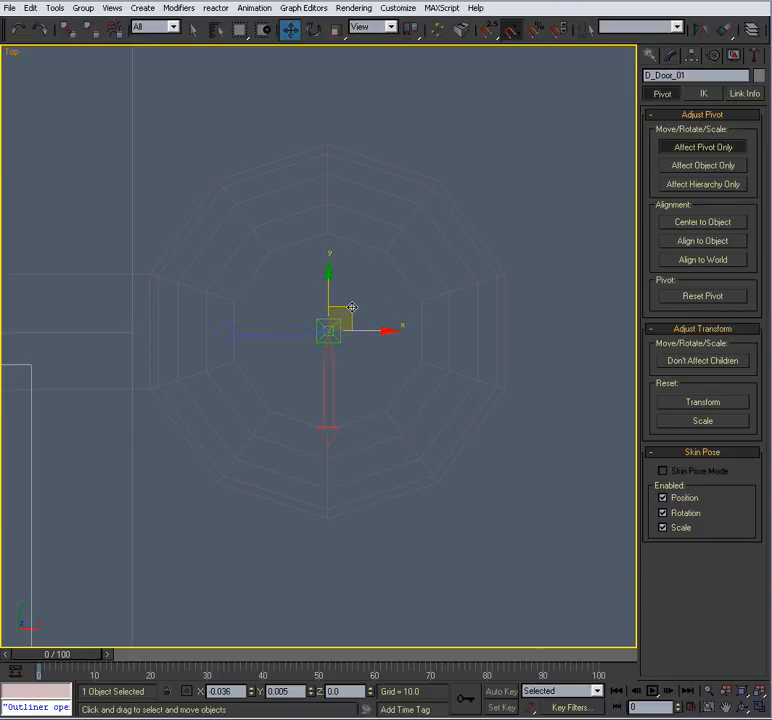
click(680, 148)
scroll(410, 262, down, 4)
Try rotating the door around its new pivot and undo the rotation
key(alt+w)
alt+middle_drag(408, 397, 264, 279)
scroll(404, 410, down, 4)
key(alt+w)
scroll(358, 389, up, 5)
key(e)
drag(275, 266, 322, 270)
key(ctrl+z)
Select D_Stop_01 and move it along X in the Top view against the door's inner face, to about X -11.88
alt+middle_drag(281, 317, 392, 384)
scroll(415, 334, down, 3)
key(alt+w)
middle_click(227, 239)
key(alt+w)
middle_drag(199, 277, 260, 234)
click(187, 373)
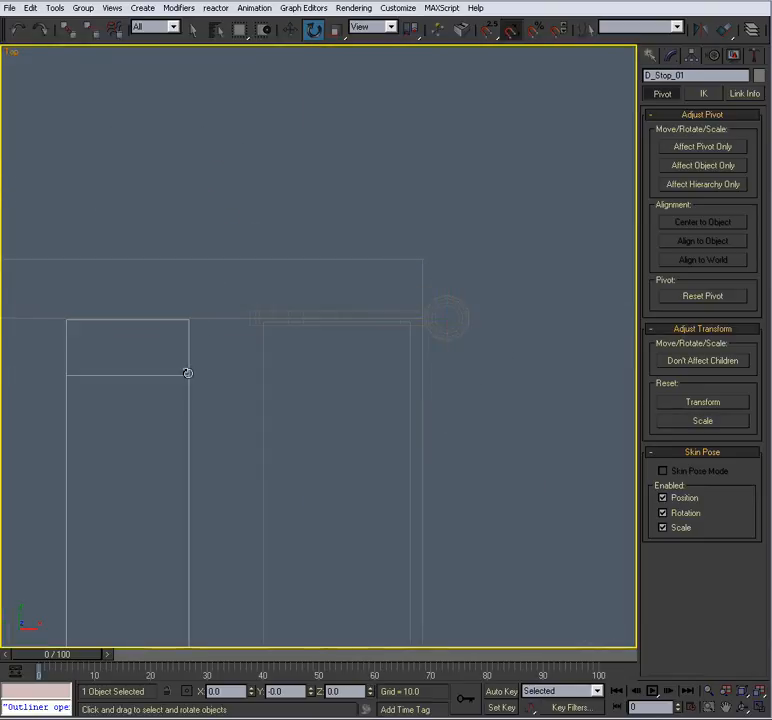
scroll(199, 390, down, 3)
middle_drag(240, 312, 267, 246)
middle_drag(287, 400, 291, 98)
middle_drag(310, 470, 326, 275)
scroll(326, 275, up, 1)
drag(283, 331, 338, 336)
scroll(340, 350, up, 2)
middle_drag(341, 350, 342, 378)
scroll(342, 378, up, 3)
middle_drag(291, 350, 293, 369)
drag(181, 341, 185, 340)
mouse_move(284, 359)
middle_down()
mouse_move(272, 355)
mouse_move(277, 373)
middle_up()
scroll(274, 356, down, 8)
Inspect the door, stop and frame from both sides in the Perspective view
key(alt+w)
middle_click(378, 429)
key(alt+w)
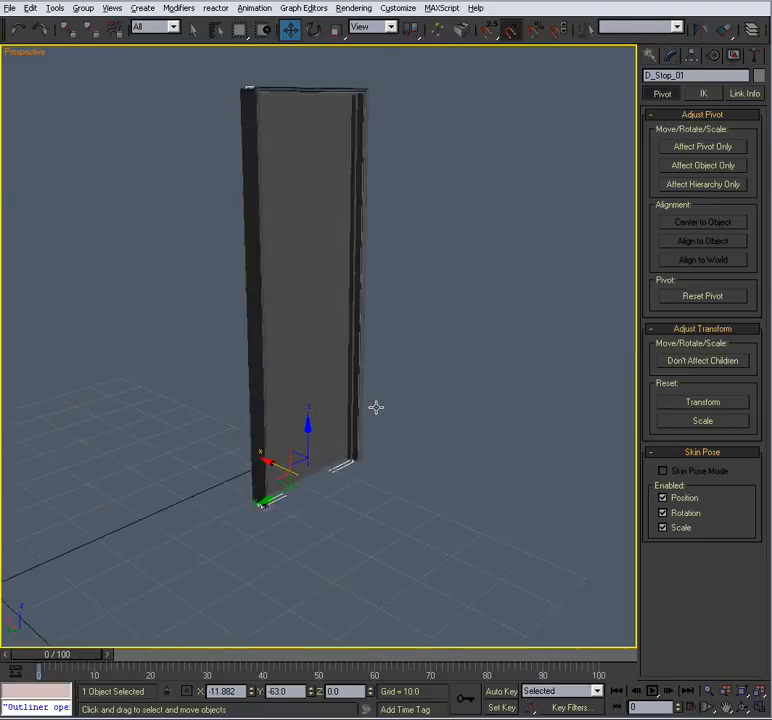
scroll(362, 410, up, 6)
alt+middle_drag(343, 407, 469, 424)
scroll(286, 428, down, 5)
mouse_move(284, 429)
alt+middle_down()
mouse_move(367, 358)
mouse_move(345, 225)
alt+middle_up()
scroll(367, 357, up, 5)
scroll(367, 357, up, 1)
middle_drag(379, 420, 283, 109)
scroll(283, 109, down, 1)
scroll(293, 170, up, 2)
Select D_TopHinge and D_BottomHinge together and move them straight up off the floor along the door's edge
click(383, 332)
alt+middle_drag(362, 338, 397, 316)
key(shift+z)
scroll(354, 321, down, 3)
scroll(375, 323, up, 3)
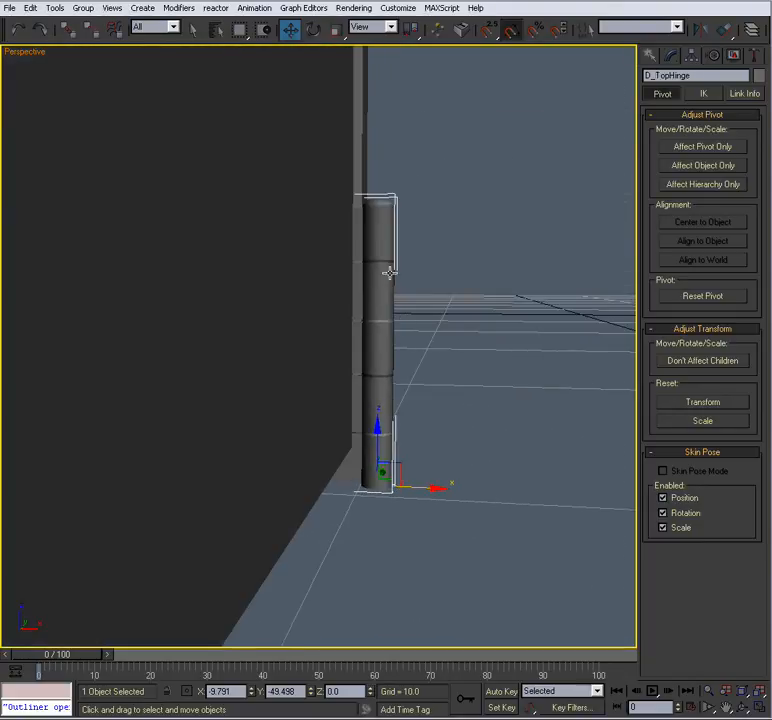
drag(377, 432, 381, 404)
right_click(381, 404)
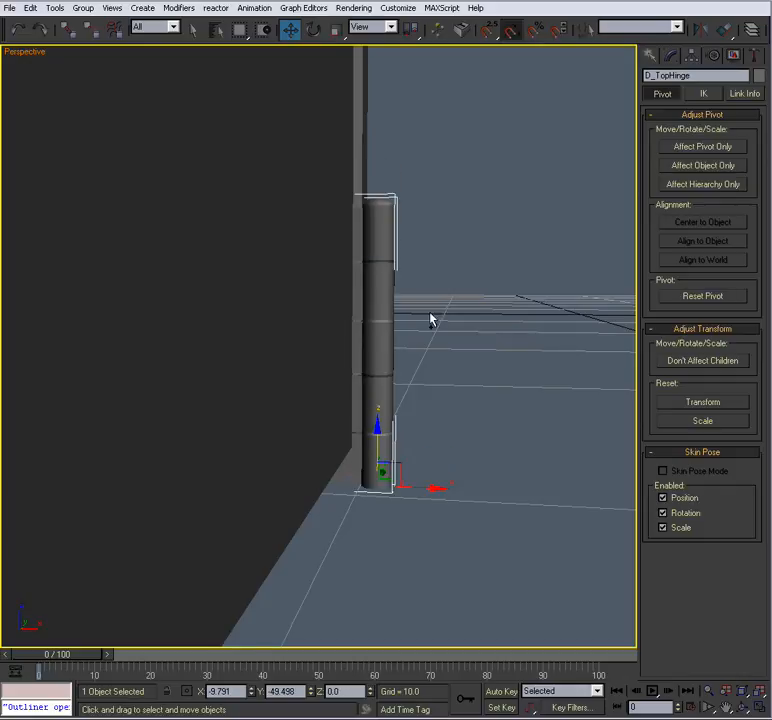
ctrl+click(381, 334)
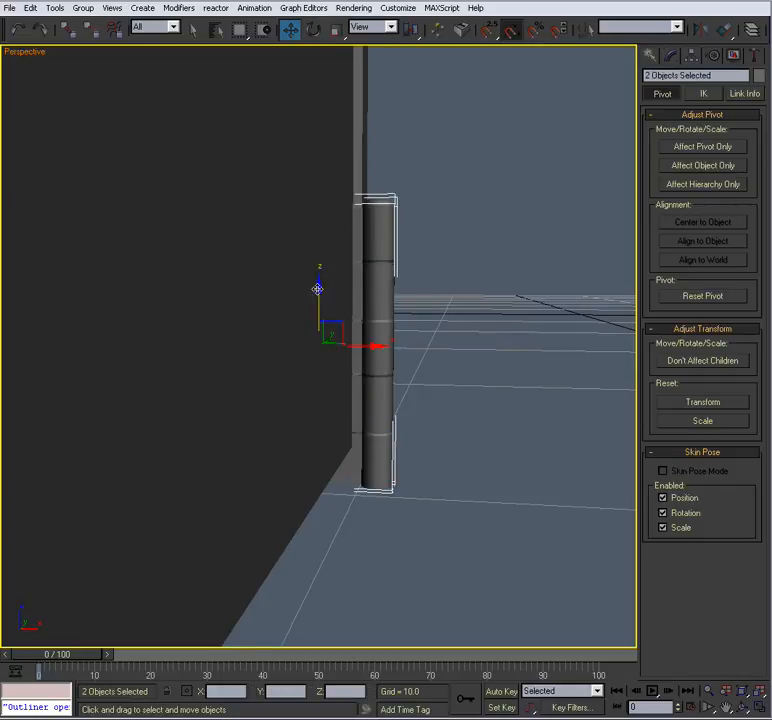
drag(317, 289, 311, 95)
Raise both hinge parts further in the Front and Left views, to about Z 6.03
key(alt+w)
middle_drag(200, 496, 235, 482)
scroll(235, 483, down, 5)
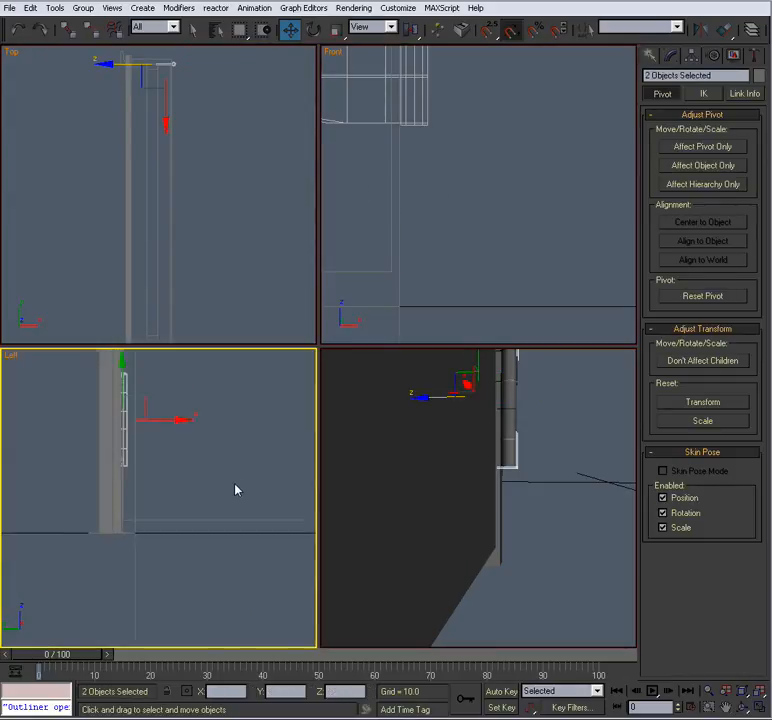
scroll(475, 213, down, 3)
middle_drag(408, 226, 415, 293)
scroll(476, 218, down, 5)
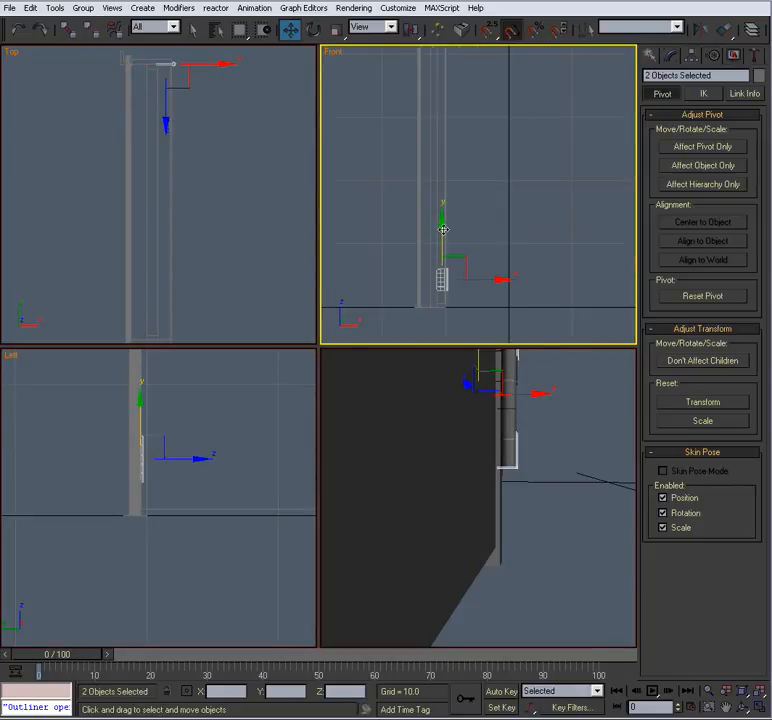
drag(443, 229, 444, 217)
middle_drag(240, 448, 206, 509)
scroll(236, 507, down, 5)
key(alt+w)
middle_drag(249, 450, 269, 457)
scroll(273, 461, up, 4)
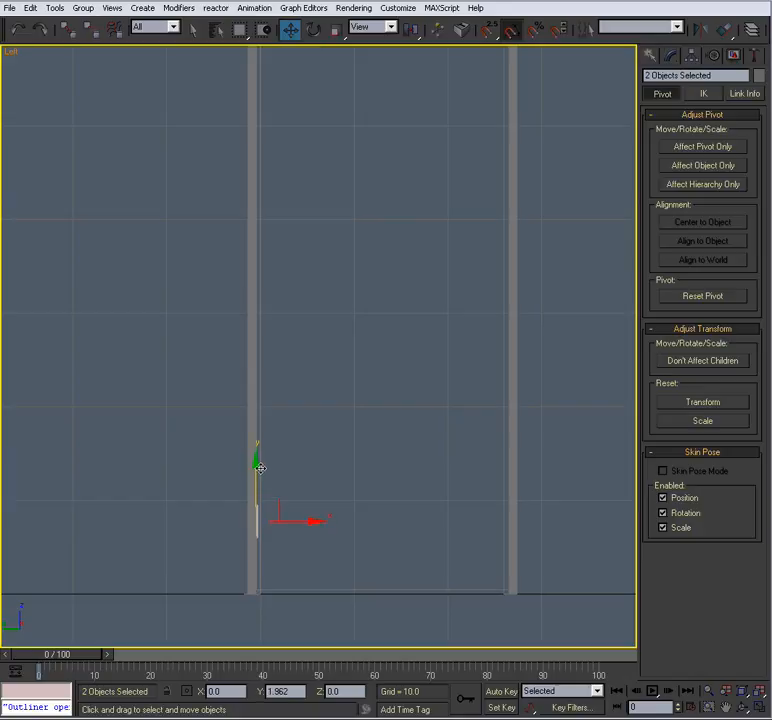
Inspect the raised hinge at the door's edge in the Perspective view and clear the selection
key(alt+w)
scroll(375, 466, down, 3)
alt+middle_drag(374, 469, 341, 474)
key(alt+w)
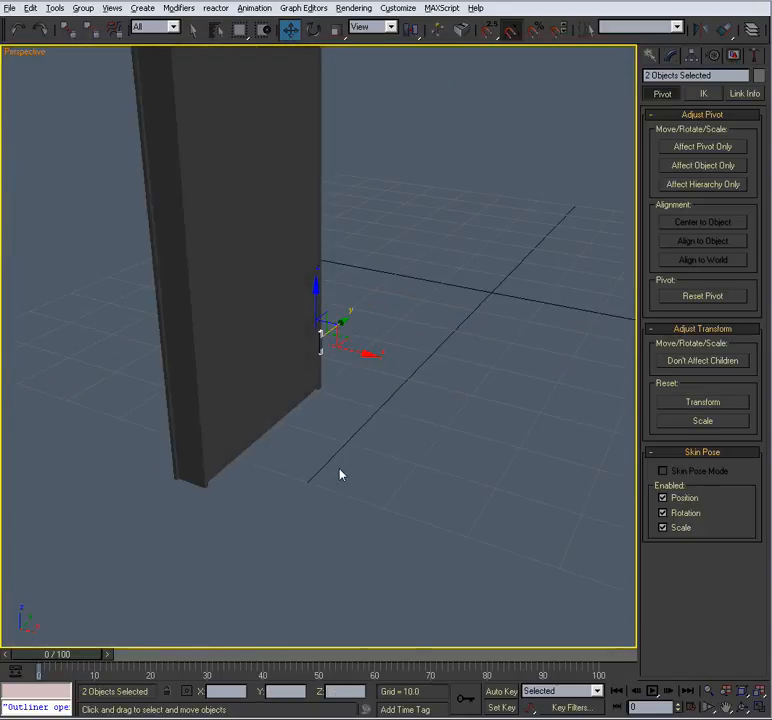
scroll(326, 427, up, 5)
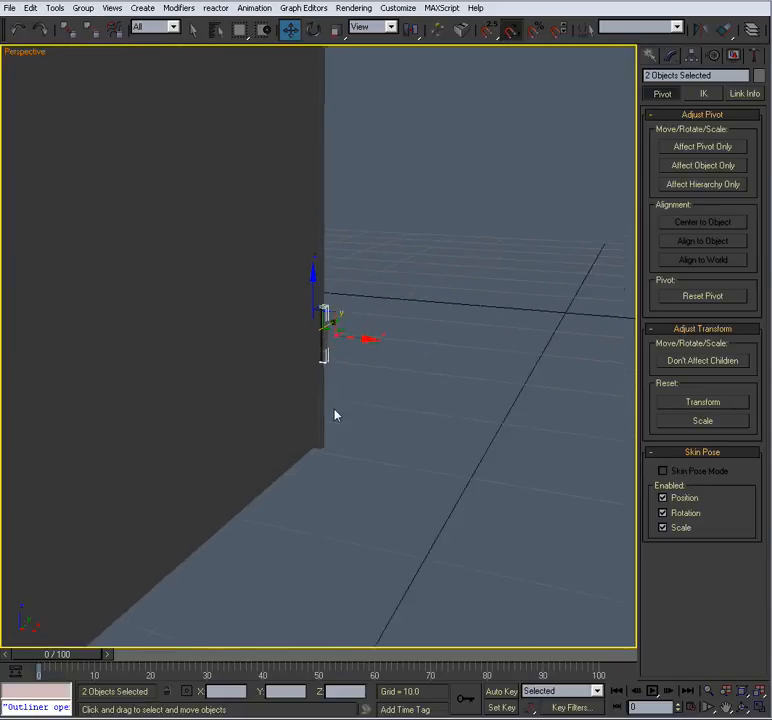
scroll(389, 461, up, 3)
click(448, 414)
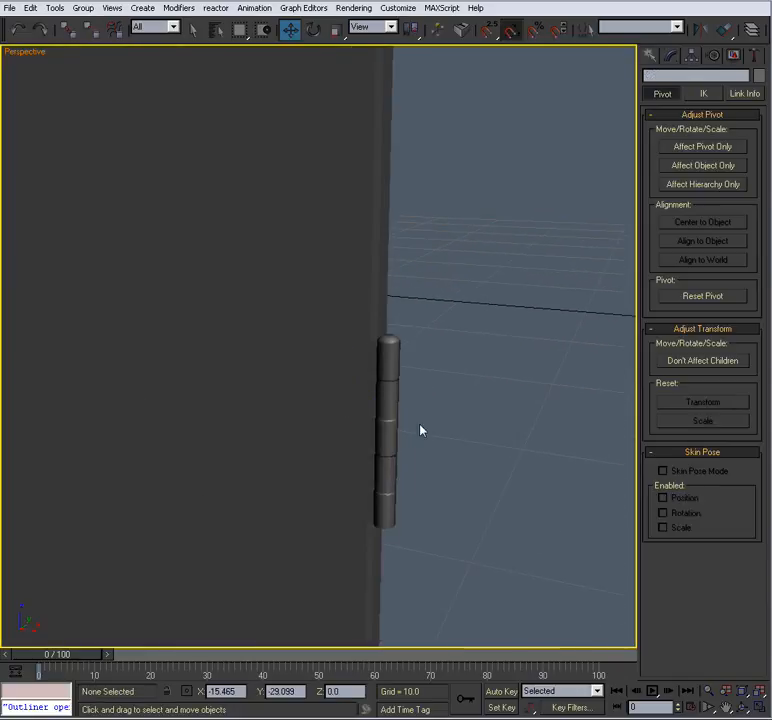
Select D_BottomHinge and parent it to D_Door_01 in the Outliner, closing the Outliner when done
click(392, 407)
mouse_move(392, 407)
alt+middle_down()
mouse_move(392, 418)
mouse_move(383, 400)
alt+middle_up()
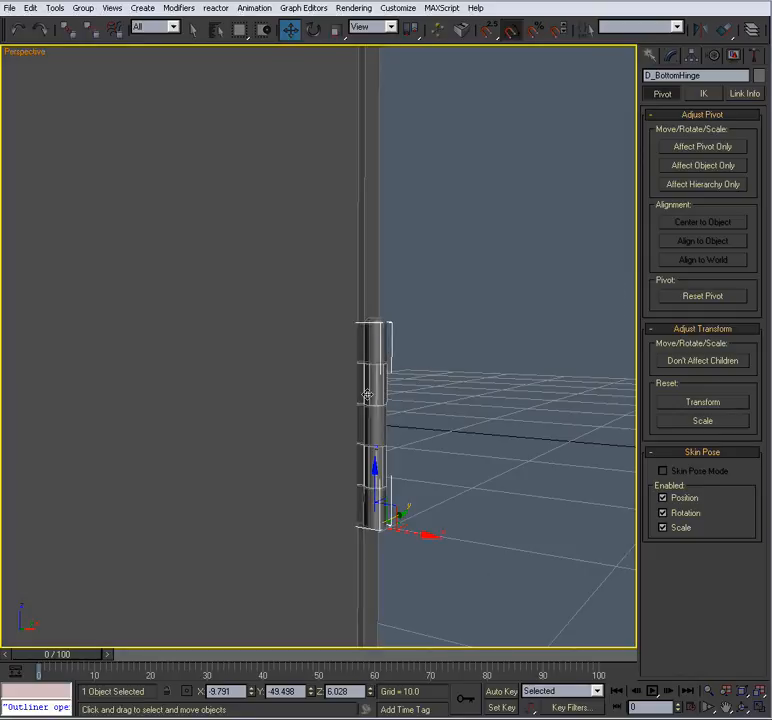
scroll(373, 370, down, 3)
alt+middle_drag(391, 355, 384, 385)
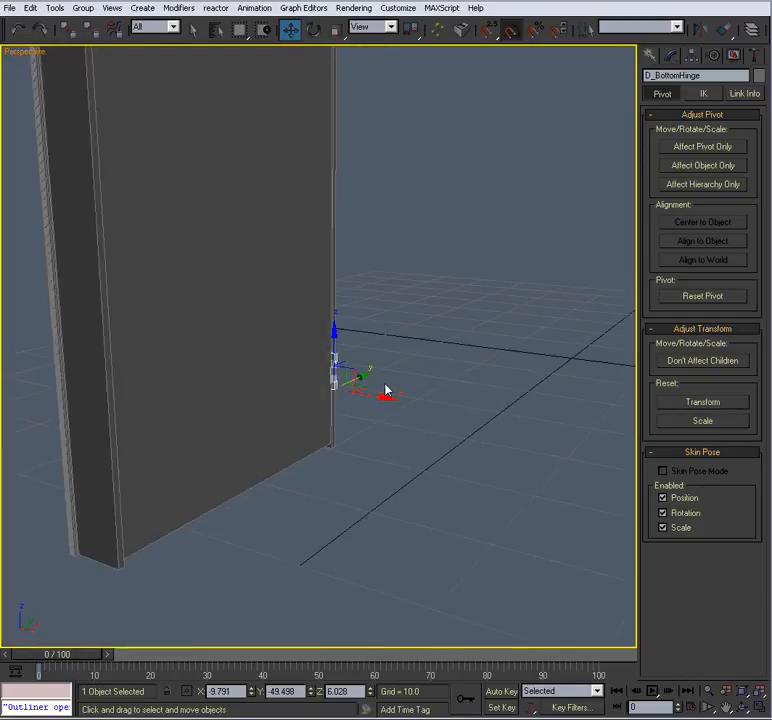
alt+middle_drag(172, 271, 297, 330)
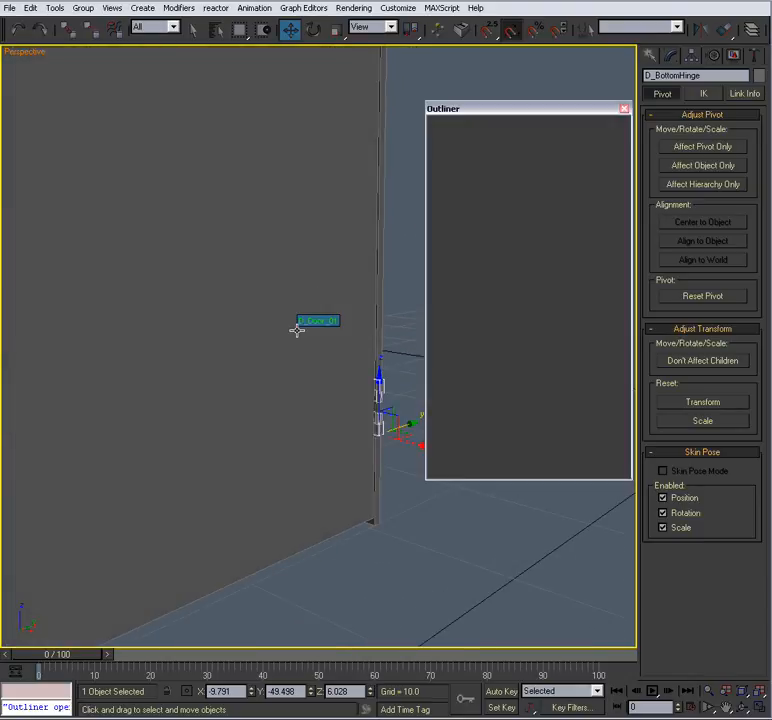
drag(573, 108, 562, 97)
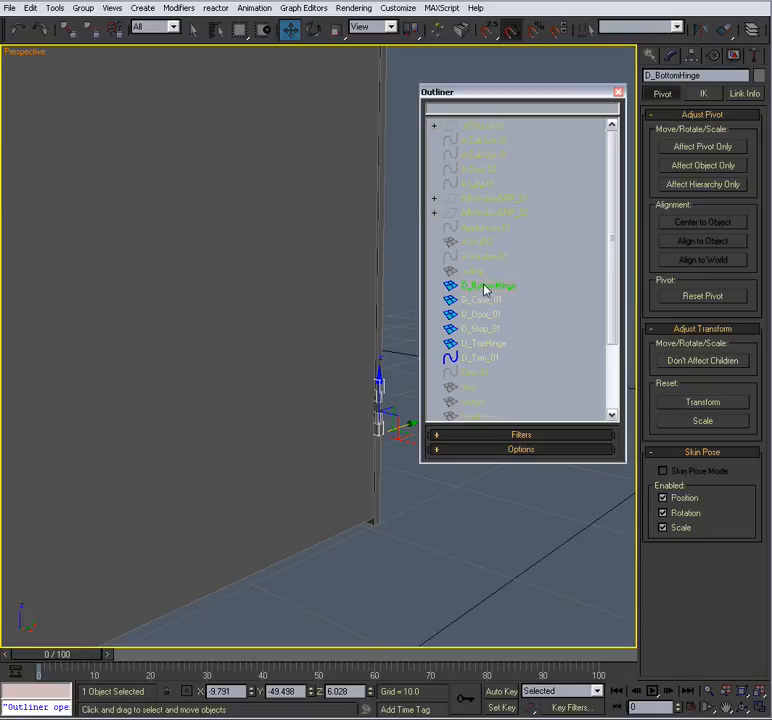
drag(480, 320, 481, 320)
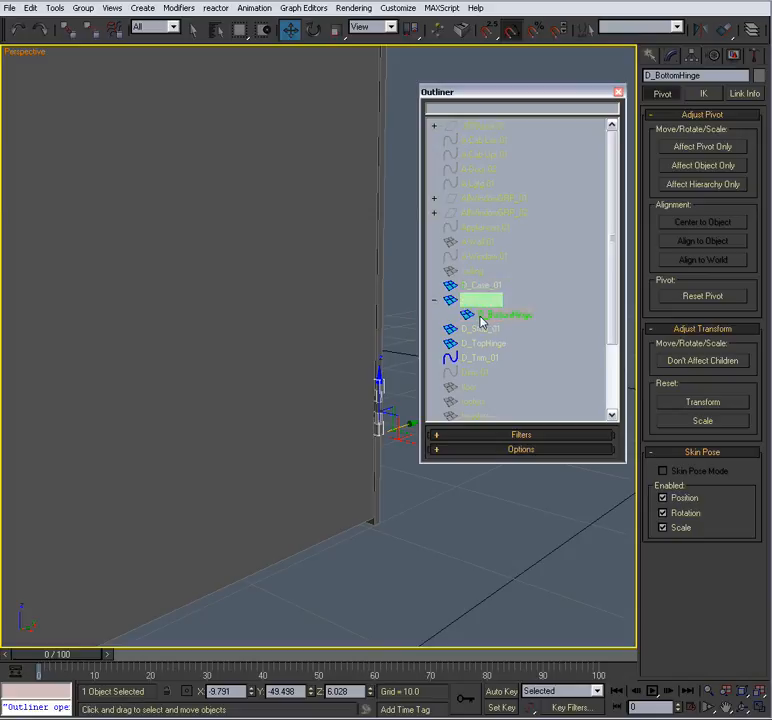
click(618, 92)
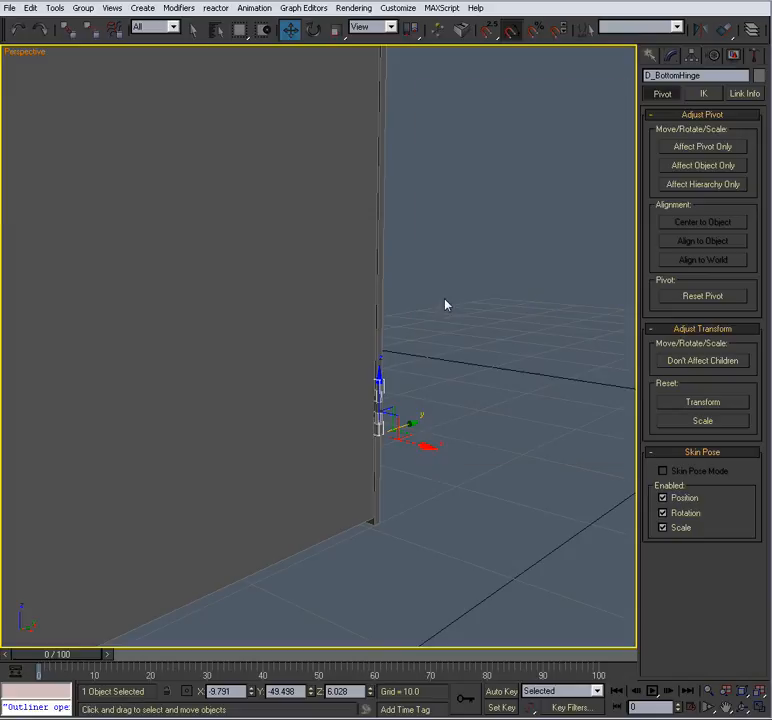
Test the door's swing by rotating D_Door_01 around its pivot, inspect the linked hinge leaf and return the door to closed
click(283, 282)
alt+middle_drag(277, 292, 297, 297)
scroll(297, 297, down, 4)
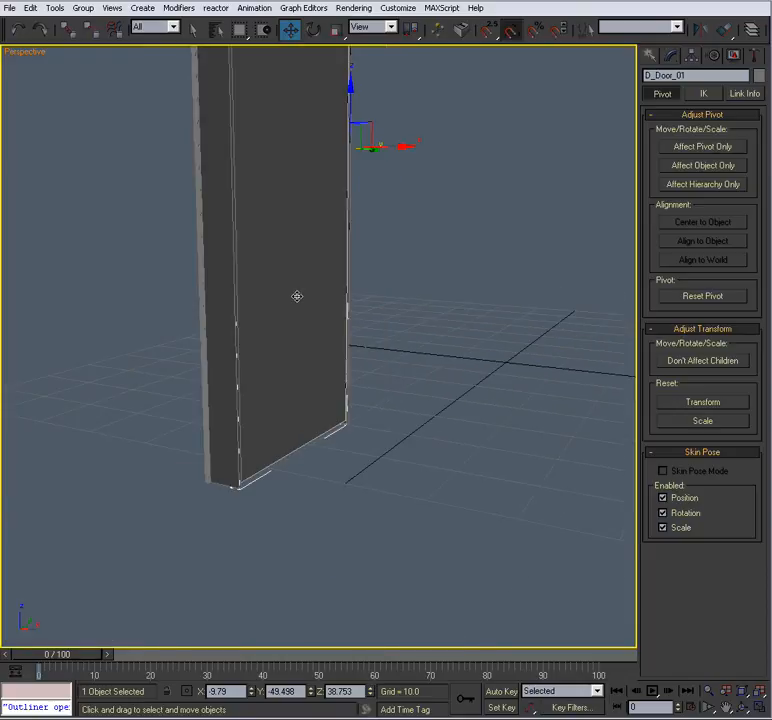
key(e)
scroll(297, 296, up, 2)
drag(350, 167, 469, 162)
alt+middle_drag(262, 296, 353, 172)
scroll(372, 220, up, 3)
scroll(353, 172, up, 3)
scroll(336, 355, up, 3)
middle_drag(353, 457, 296, 419)
scroll(320, 395, down, 5)
scroll(296, 419, down, 5)
alt+middle_drag(343, 396, 336, 369)
drag(336, 369, 208, 409)
scroll(234, 418, up, 4)
mouse_move(236, 471)
alt+middle_down()
mouse_move(234, 418)
mouse_move(238, 470)
alt+middle_up()
scroll(250, 460, down, 5)
key(alt+w)
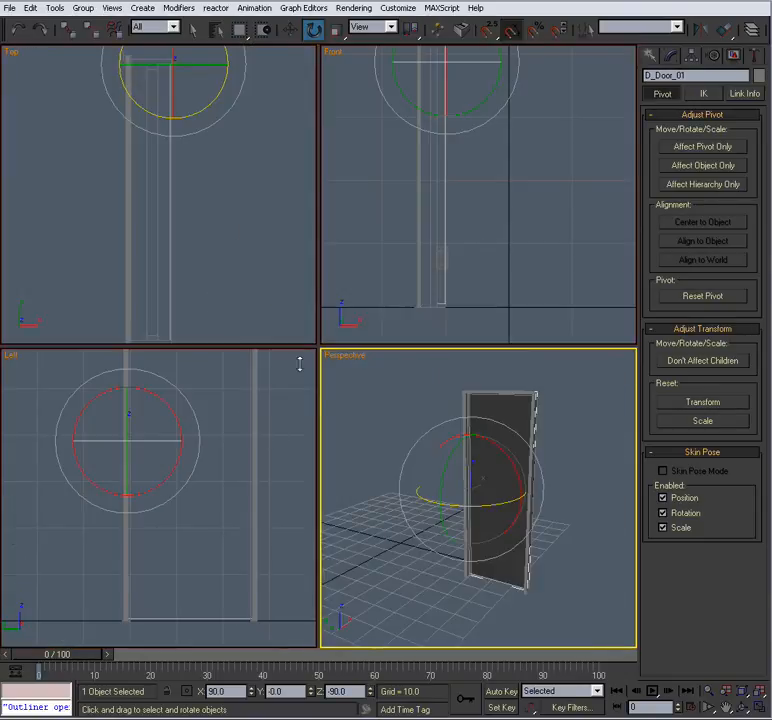
Link D_BottomHinge to D_Door_01 in the Perspective view with Select and Link, and clear the selection
middle_drag(450, 486, 393, 315)
key(alt+w)
scroll(241, 442, up, 5)
scroll(393, 315, up, 2)
scroll(393, 330, up, 1)
middle_drag(372, 394, 418, 335)
scroll(420, 396, down, 1)
alt+middle_drag(420, 396, 425, 325)
middle_drag(425, 325, 447, 293)
scroll(472, 345, up, 3)
middle_drag(448, 381, 403, 391)
click(550, 327)
click(505, 310)
middle_drag(435, 352, 409, 362)
scroll(400, 350, down, 3)
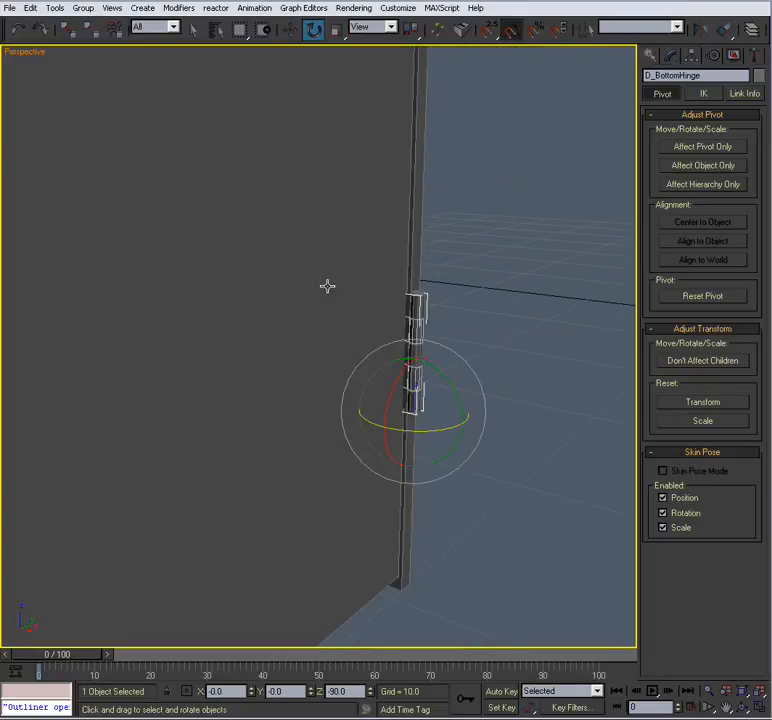
click(68, 30)
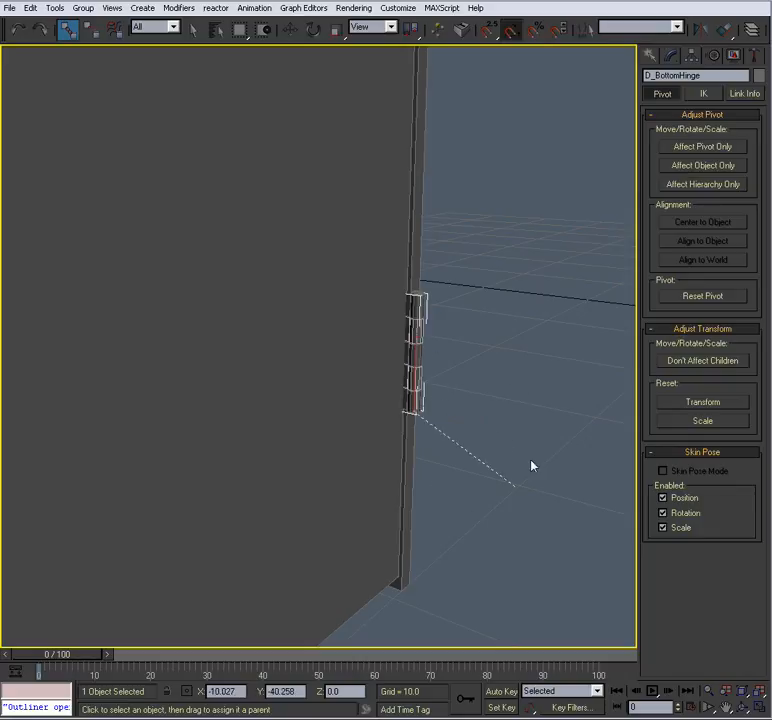
drag(512, 531, 105, 305)
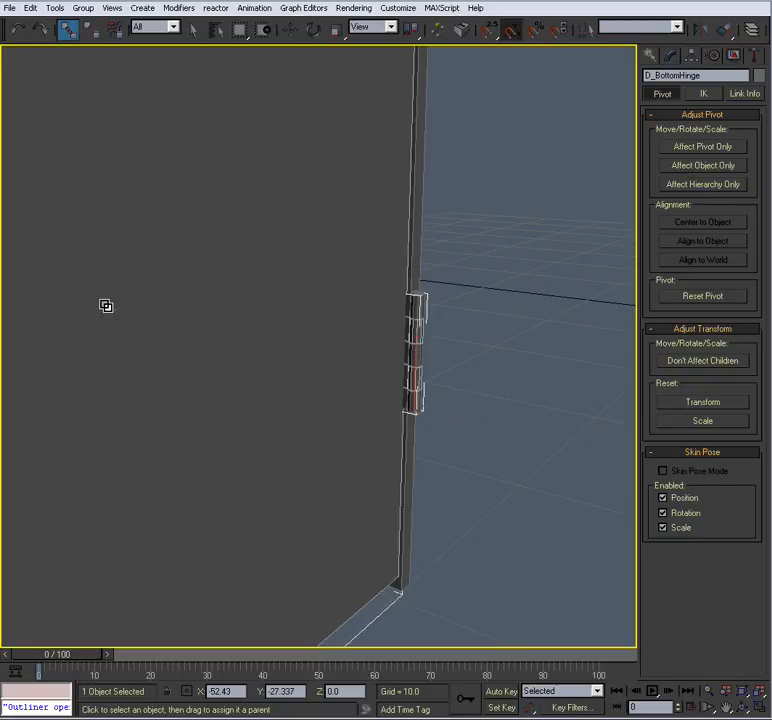
click(507, 359)
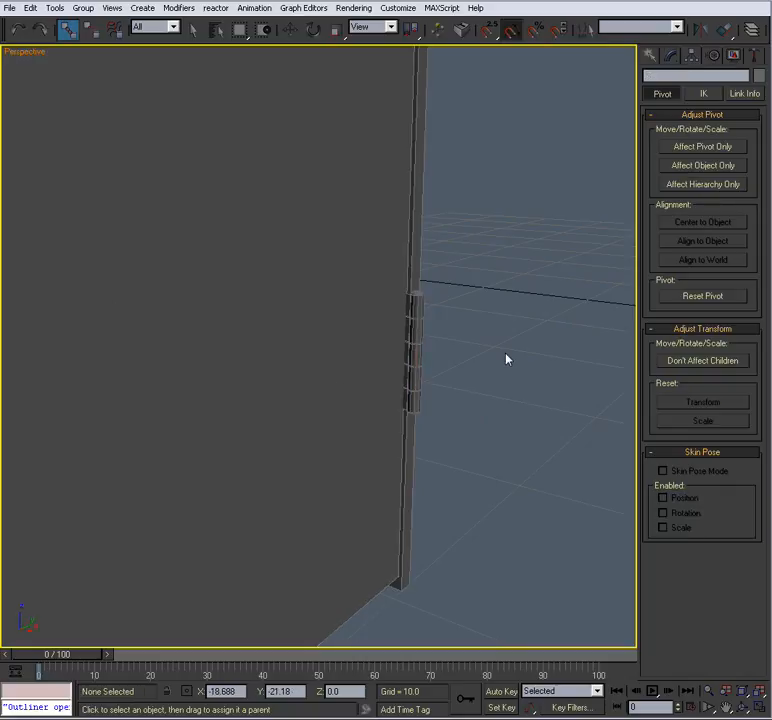
Test the door's swing by rotating D_Door_01 open, inspect the linked hinge leaf and undo the rotation
key(e)
click(336, 327)
alt+middle_drag(336, 327, 325, 455)
drag(355, 207, 480, 205)
alt+middle_drag(319, 363, 458, 346)
scroll(456, 345, up, 4)
middle_drag(401, 345, 444, 182)
middle_drag(420, 368, 348, 484)
scroll(386, 378, down, 6)
scroll(386, 376, down, 3)
alt+middle_drag(386, 376, 251, 364)
key(ctrl+z)
Try to duplicate both hinge parts upward in the Left view to near the door's upper end, as a single Copy
scroll(296, 403, up, 5)
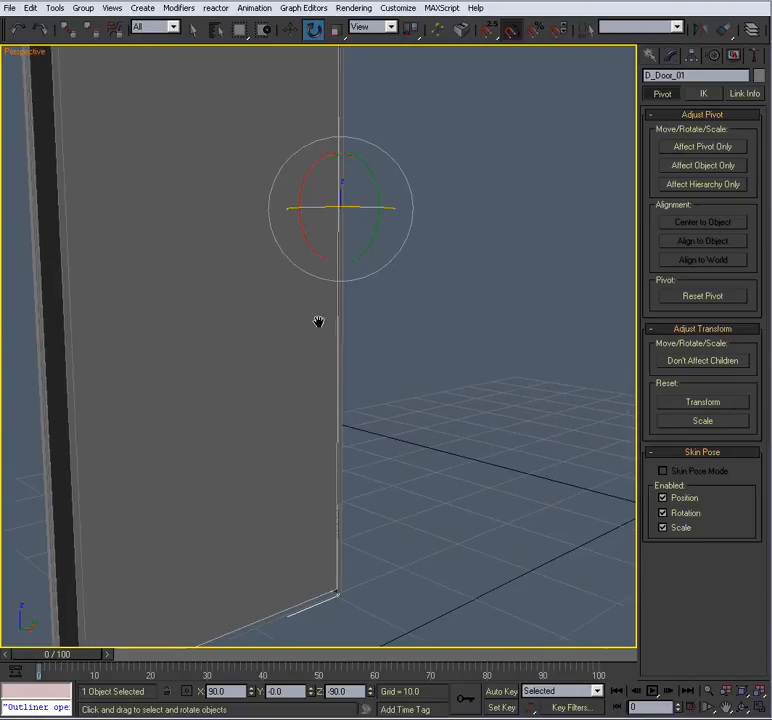
key(alt+w)
alt+middle_drag(423, 473, 414, 415)
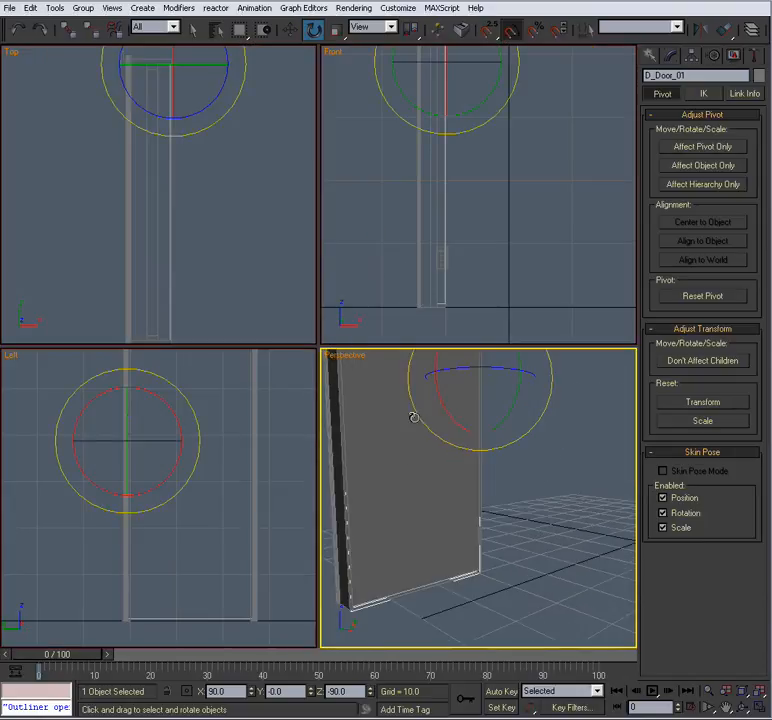
key(alt+w)
scroll(386, 348, up, 2)
middle_drag(386, 343, 508, 560)
alt+middle_drag(389, 424, 335, 415)
middle_drag(400, 415, 542, 417)
alt+middle_drag(418, 395, 406, 231)
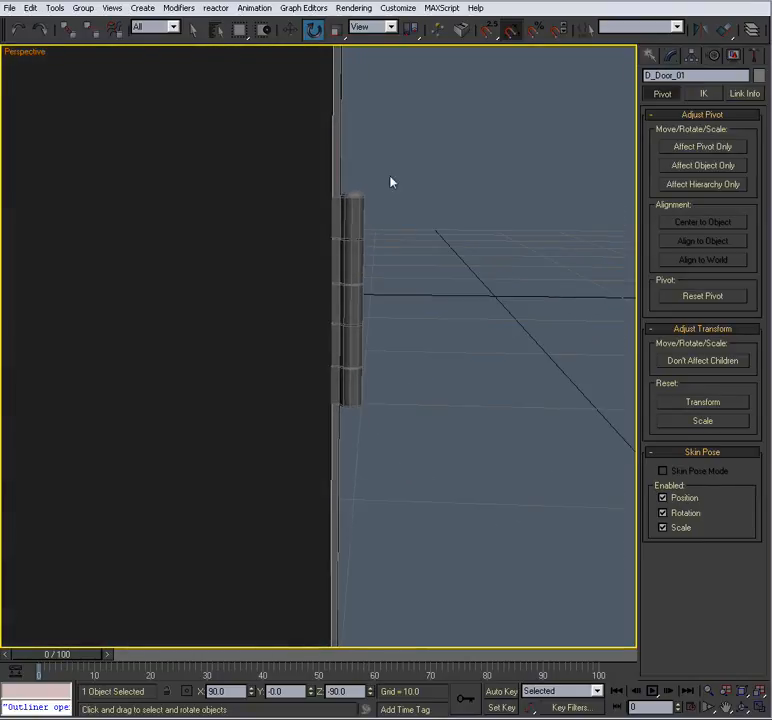
click(350, 338)
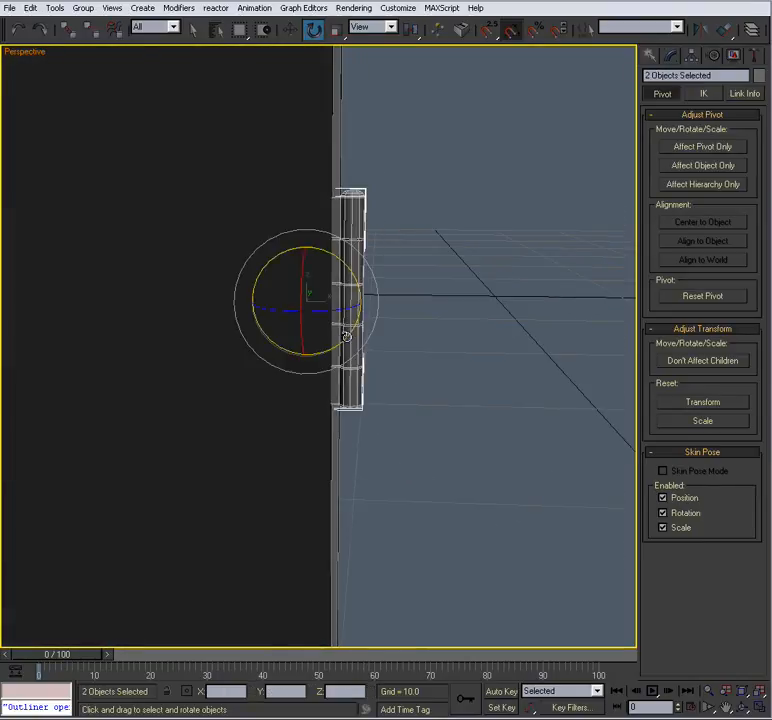
key(alt+w)
middle_click(238, 267)
middle_click(193, 472)
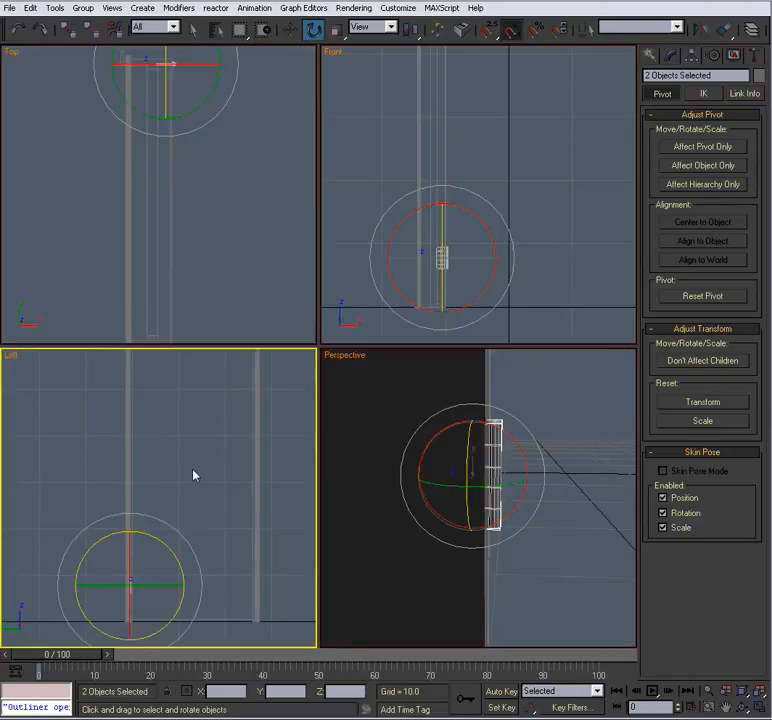
key(alt+w)
key(w)
scroll(286, 488, down, 3)
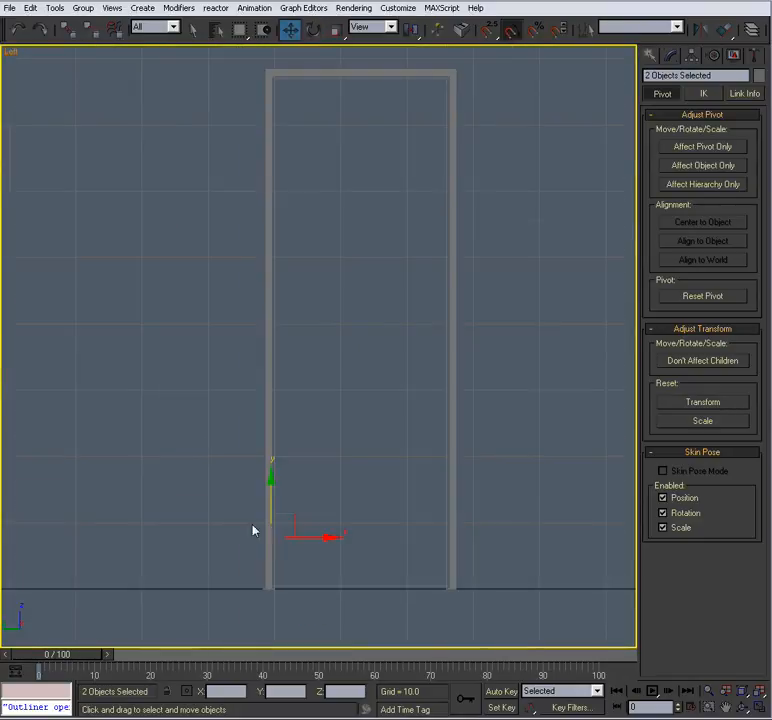
drag(270, 491, 315, 81)
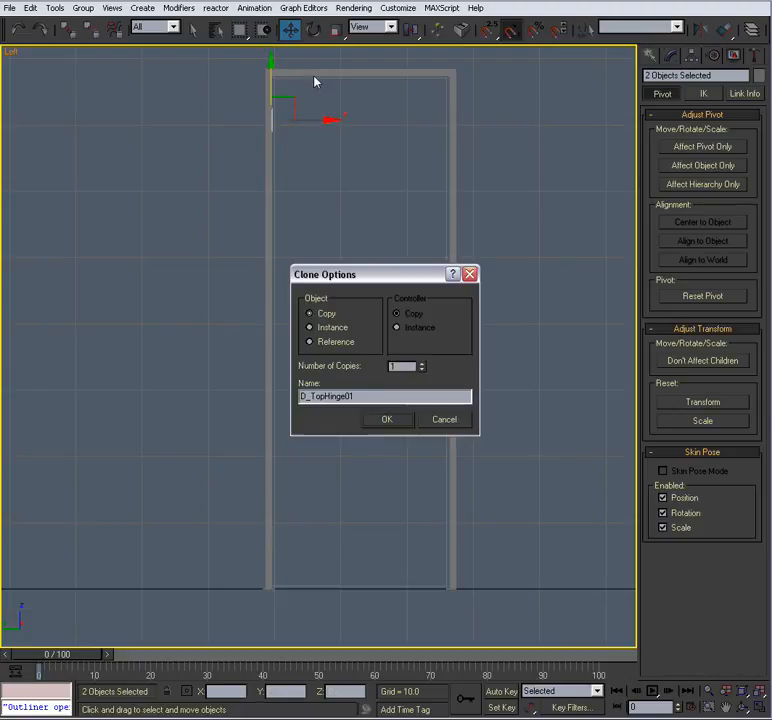
click(387, 419)
Rotate D_Door_01 open to Z 10, examine how the hinge leaves fit the door's edge, and rotate the door closed again
key(alt+w)
right_click(414, 460)
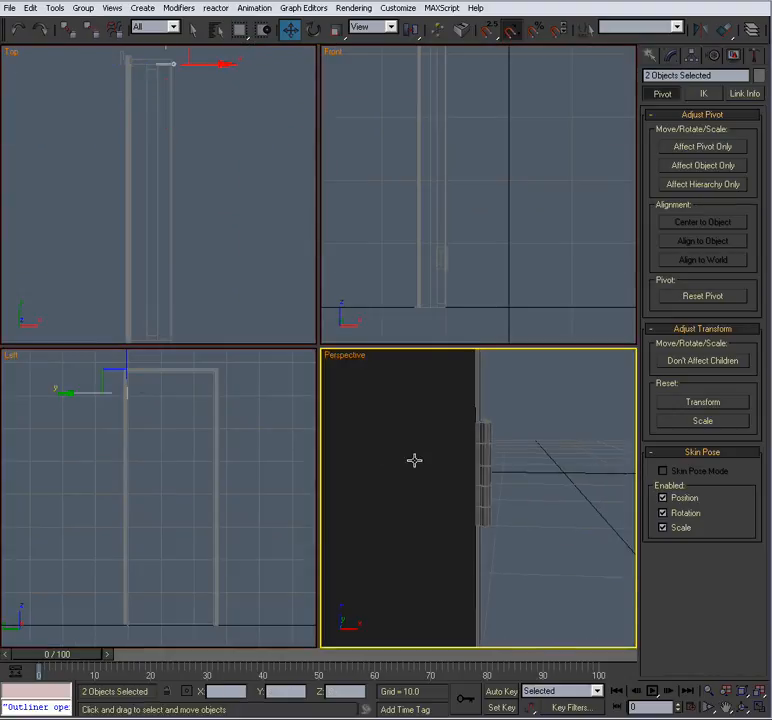
key(alt+w)
scroll(408, 360, down, 10)
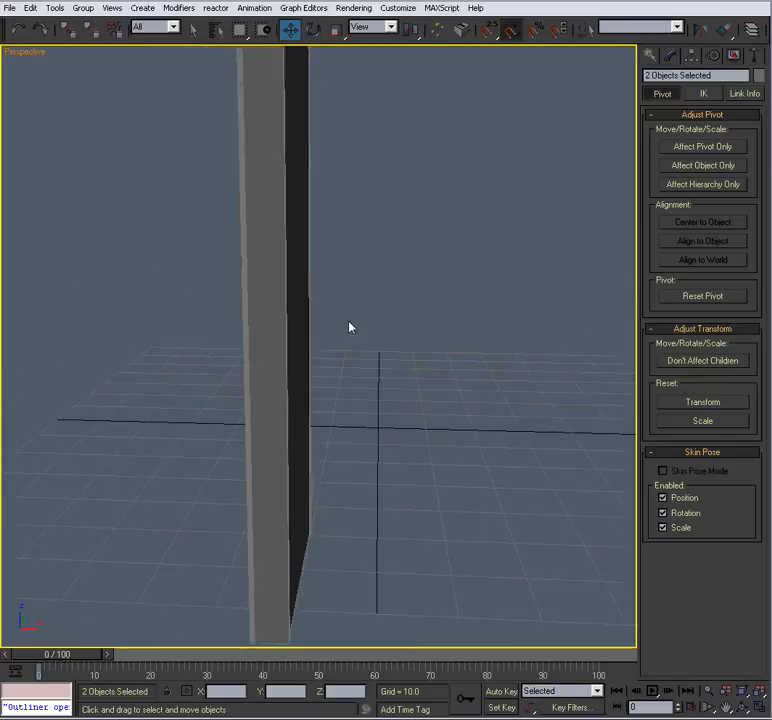
alt+middle_drag(352, 360, 412, 326)
click(395, 355)
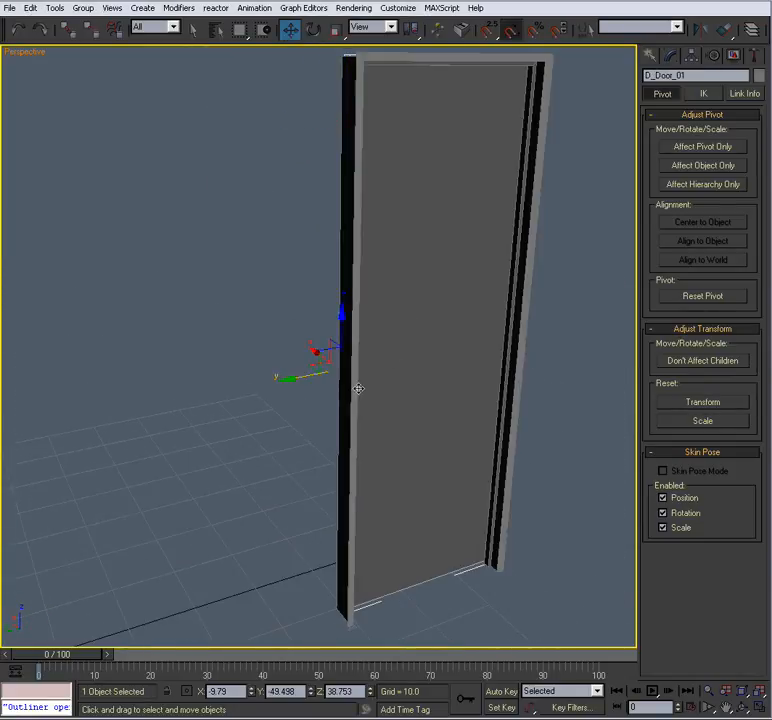
key(e)
drag(336, 393, 458, 388)
alt+middle_drag(458, 388, 403, 285)
scroll(308, 378, up, 4)
middle_drag(403, 285, 331, 441)
scroll(387, 364, up, 4)
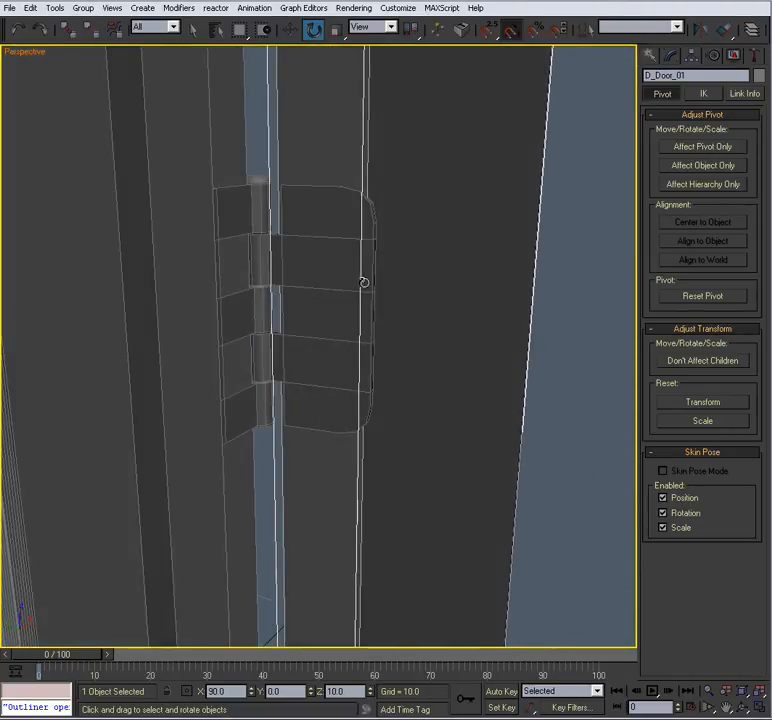
alt+middle_drag(369, 273, 326, 282)
click(243, 137)
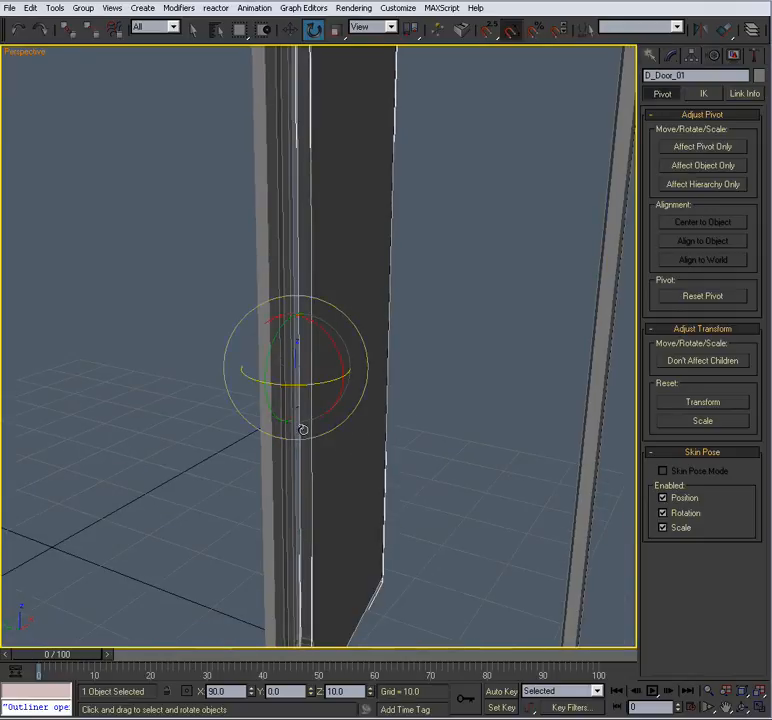
drag(307, 384, 153, 396)
Shorten the D_BottomHinge leaf in the Top view by moving its outer-end vertices toward the hinge barrel
key(alt+w)
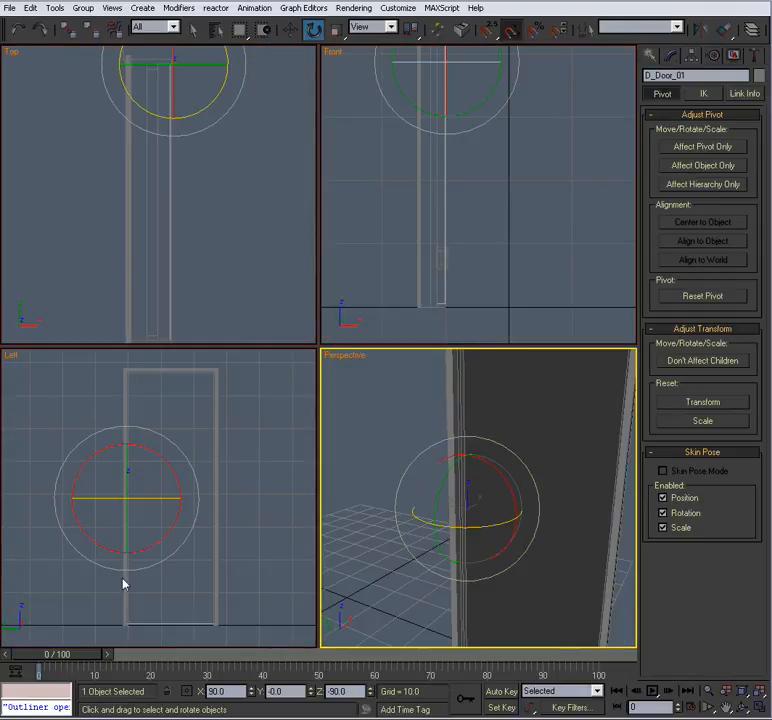
middle_drag(383, 545, 369, 419)
middle_drag(197, 134, 213, 205)
scroll(220, 178, up, 5)
middle_drag(228, 70, 191, 250)
scroll(195, 222, up, 4)
key(alt+w)
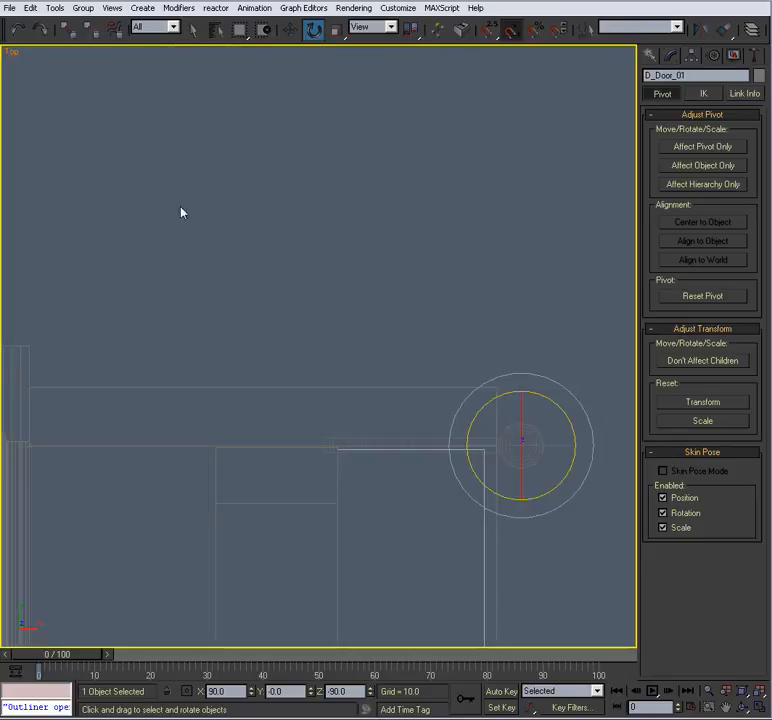
click(246, 293)
scroll(196, 209, up, 3)
click(277, 333)
middle_drag(302, 331, 280, 309)
click(668, 56)
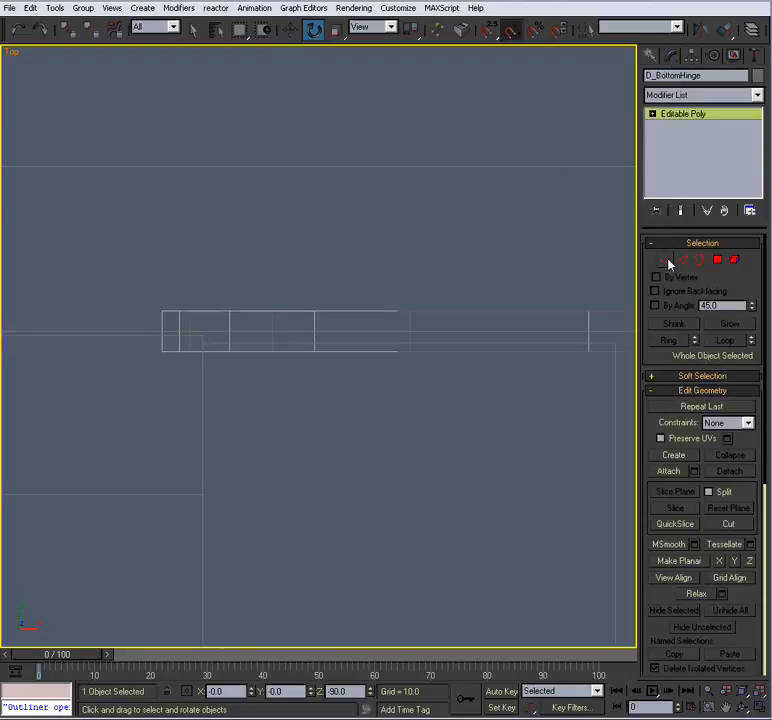
click(667, 260)
middle_drag(219, 306, 254, 289)
drag(225, 317, 375, 373)
middle_drag(374, 355, 322, 351)
key(w)
drag(240, 312, 307, 320)
click(664, 261)
Shorten the D_TopHinge leaf to match by moving its outer-end vertices toward the barrel, and leave vertex editing
click(431, 302)
click(664, 260)
ctrl+drag(197, 342, 200, 345)
drag(322, 316, 390, 334)
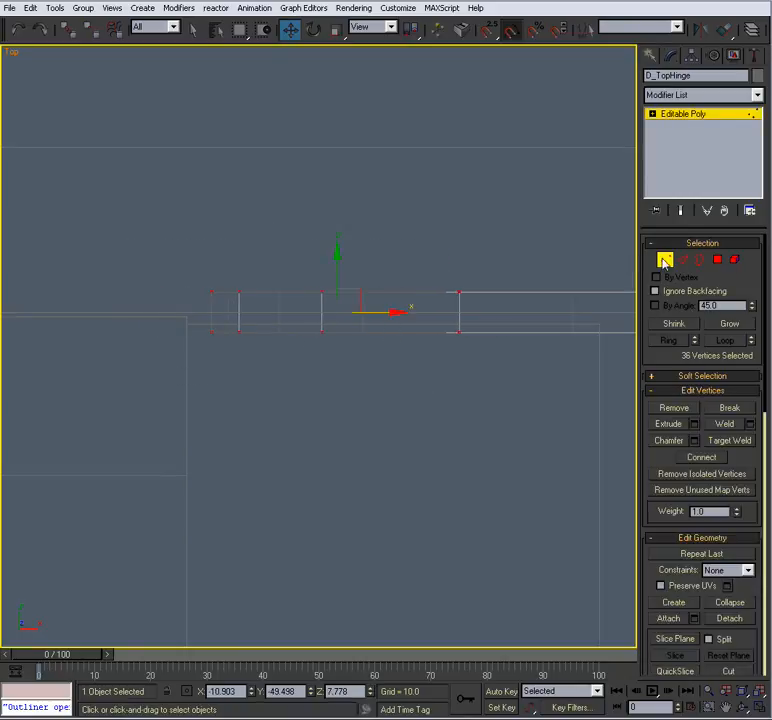
click(663, 259)
Select both shortened hinge parts and duplicate them upward in the Left view near the door's upper end, as one Copy
scroll(446, 303, down, 3)
key(alt+w)
click(381, 457)
key(alt+w)
key(alt+w)
drag(263, 155, 211, 238)
right_click(252, 487)
key(alt+w)
mouse_move(248, 485)
shift+mouse_down()
mouse_move(288, 67)
mouse_move(290, 77)
shift+mouse_up()
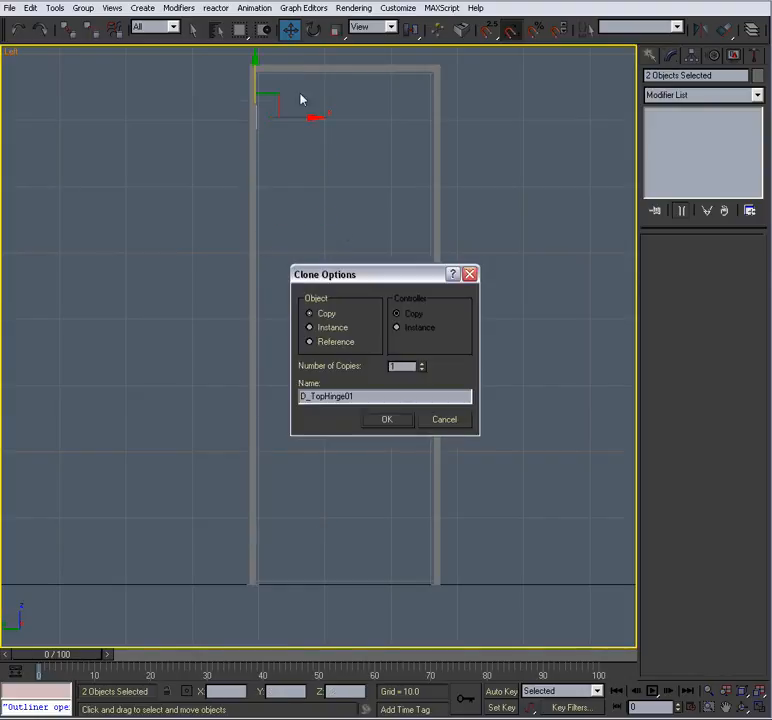
click(395, 427)
click(513, 457)
Swing D_Door_01 open to inspect the shortened hinges, undo the rotation, and look over the closed door with it selected
key(alt+w)
right_click(397, 483)
key(alt+w)
click(367, 450)
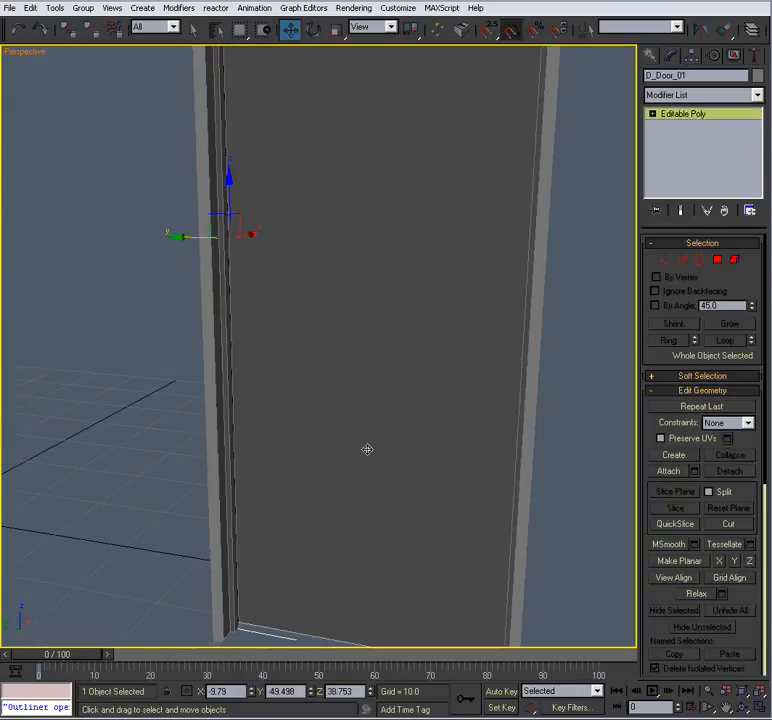
key(e)
drag(233, 243, 320, 240)
scroll(295, 469, up, 3)
middle_drag(295, 469, 304, 330)
scroll(224, 513, down, 6)
scroll(288, 458, down, 5)
click(446, 422)
key(ctrl+z)
key(ctrl+z)
alt+middle_drag(417, 429, 479, 448)
scroll(479, 448, up, 4)
alt+middle_drag(379, 296, 380, 348)
scroll(332, 341, down, 4)
click(481, 353)
click(344, 314)
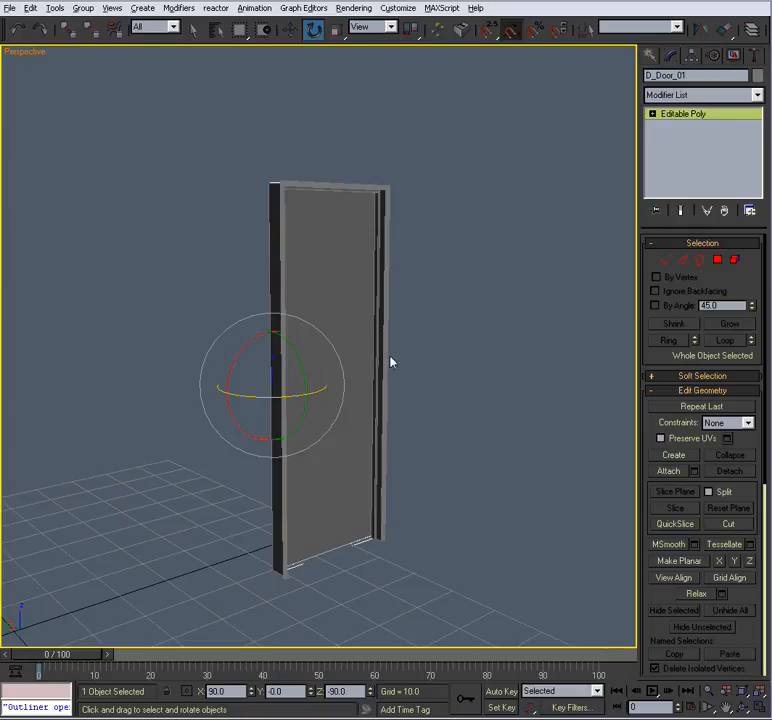
Create a test box about 78 long and 28 wide beside the door in the Front view
key(alt+w)
scroll(469, 253, down, 3)
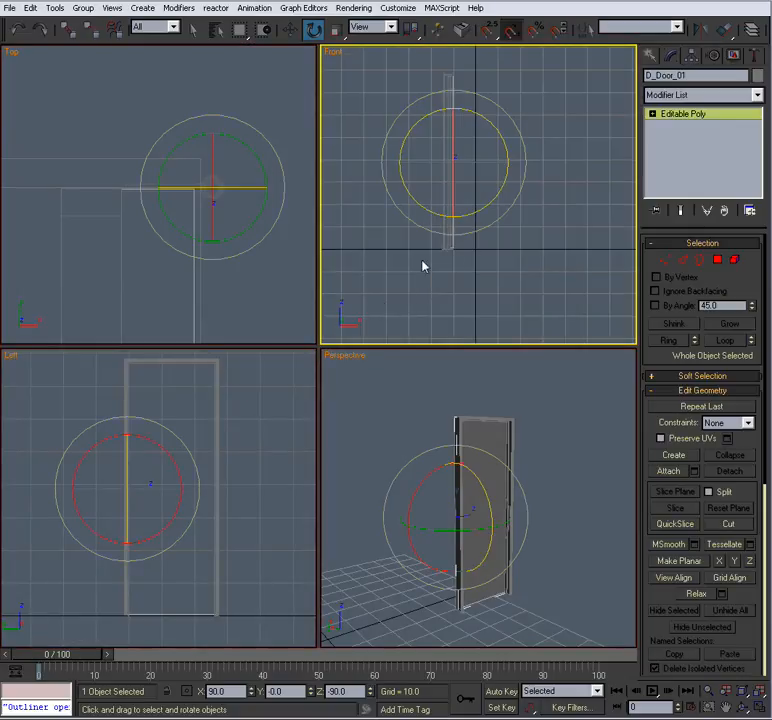
key(alt+w)
middle_drag(434, 246, 414, 284)
click(651, 61)
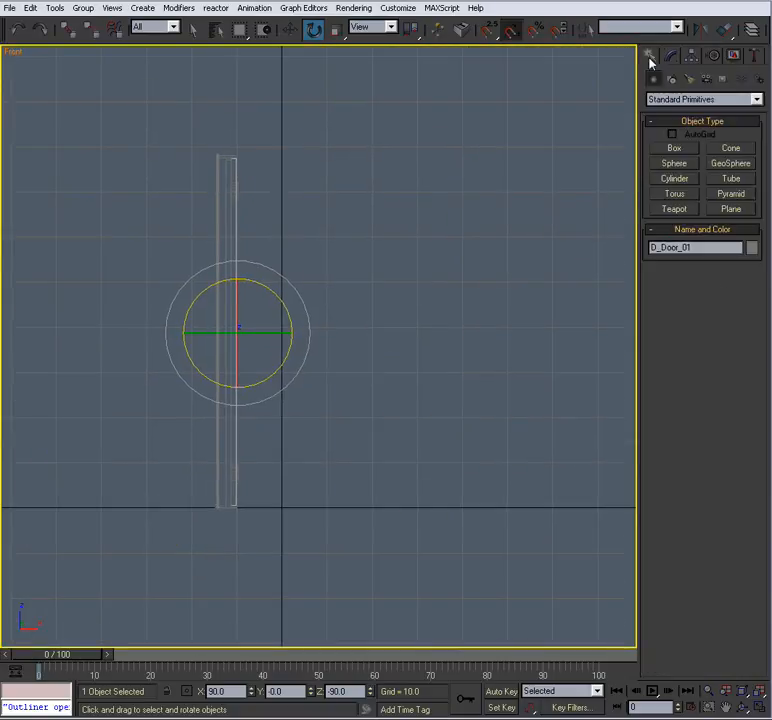
click(676, 149)
middle_drag(315, 274, 298, 274)
drag(350, 157, 476, 503)
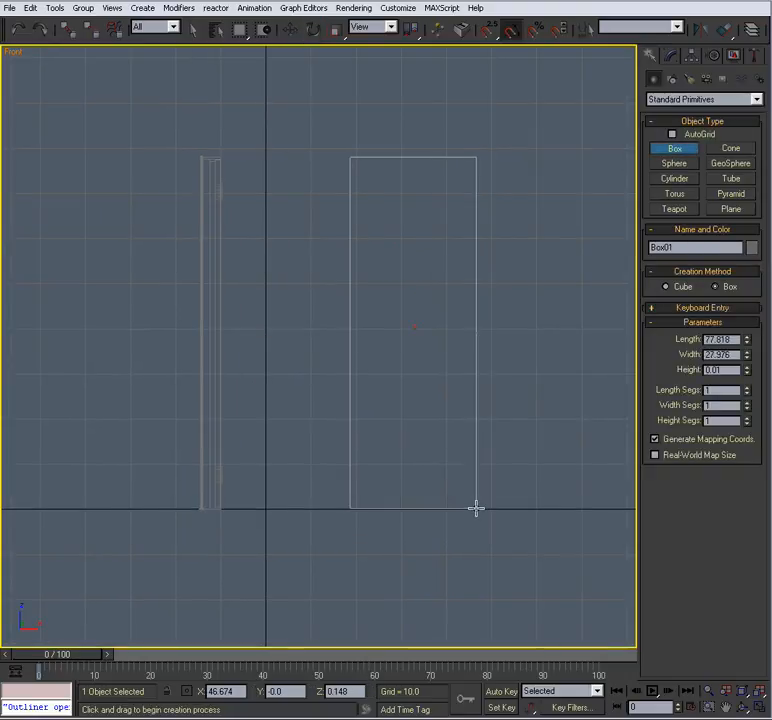
click(477, 500)
key(e)
Move only the test box's pivot along X to its vertical edge nearest the door, at X 18.696
key(alt+w)
scroll(456, 470, down, 2)
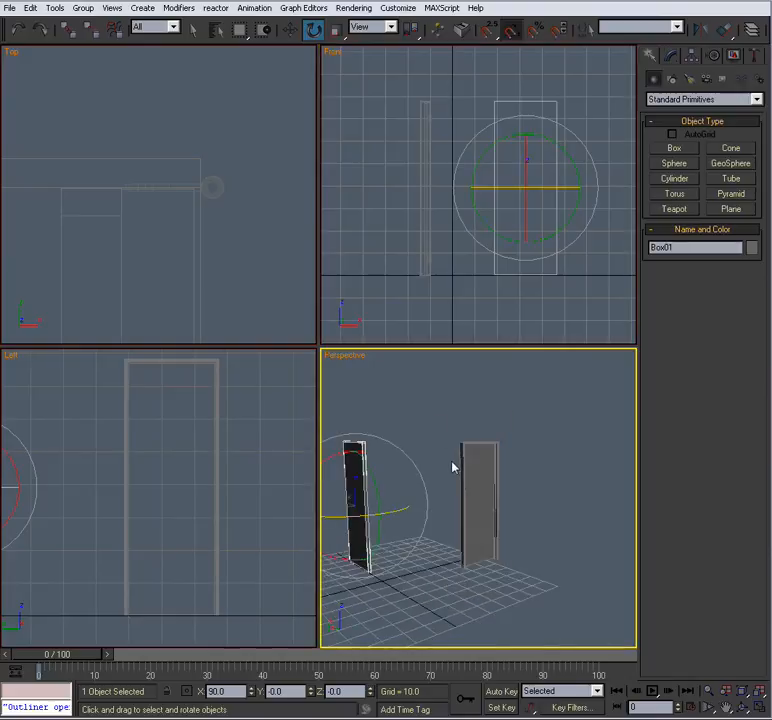
key(alt+w)
alt+middle_drag(426, 467, 522, 258)
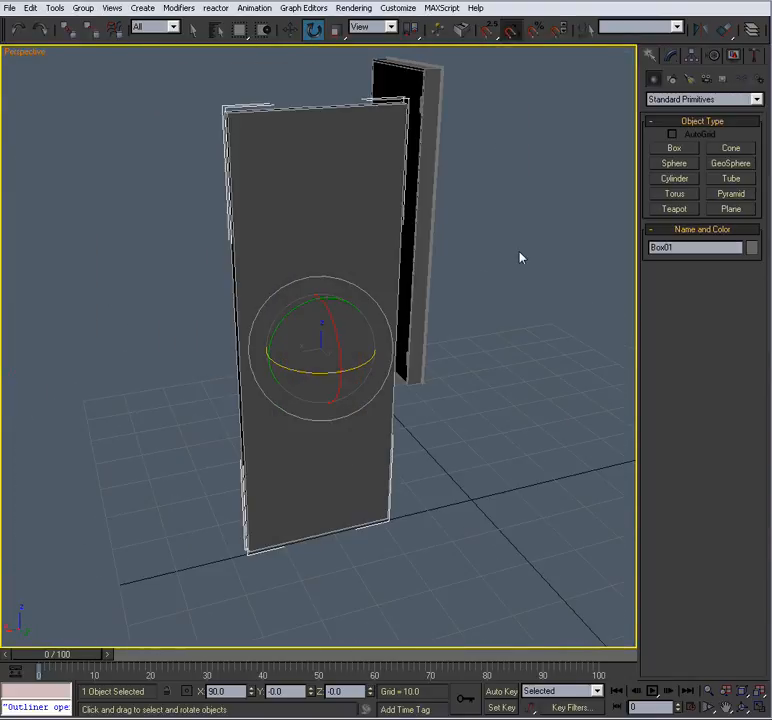
click(692, 56)
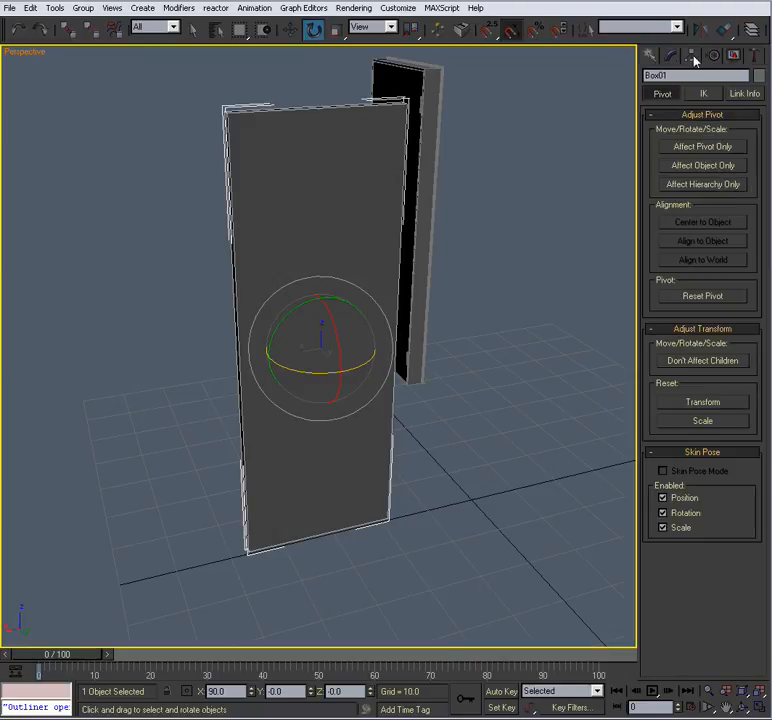
click(692, 148)
key(alt+w)
middle_drag(445, 240, 446, 189)
scroll(410, 292, up, 2)
key(alt+w)
key(w)
drag(427, 394, 336, 394)
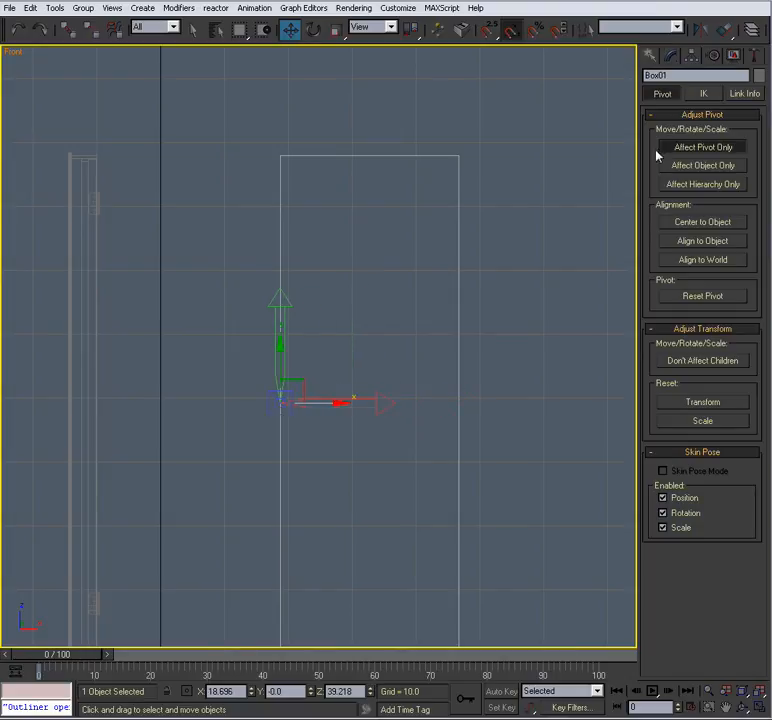
click(687, 146)
Test rotating Box01 around its edge pivot in the Perspective view and return it to its starting orientation
middle_drag(458, 267, 456, 246)
scroll(400, 260, down, 3)
key(alt+w)
middle_drag(407, 420, 316, 436)
key(alt+w)
key(e)
drag(263, 408, 262, 436)
mouse_move(314, 432)
alt+middle_down()
mouse_move(367, 415)
mouse_move(331, 437)
mouse_move(328, 430)
alt+middle_up()
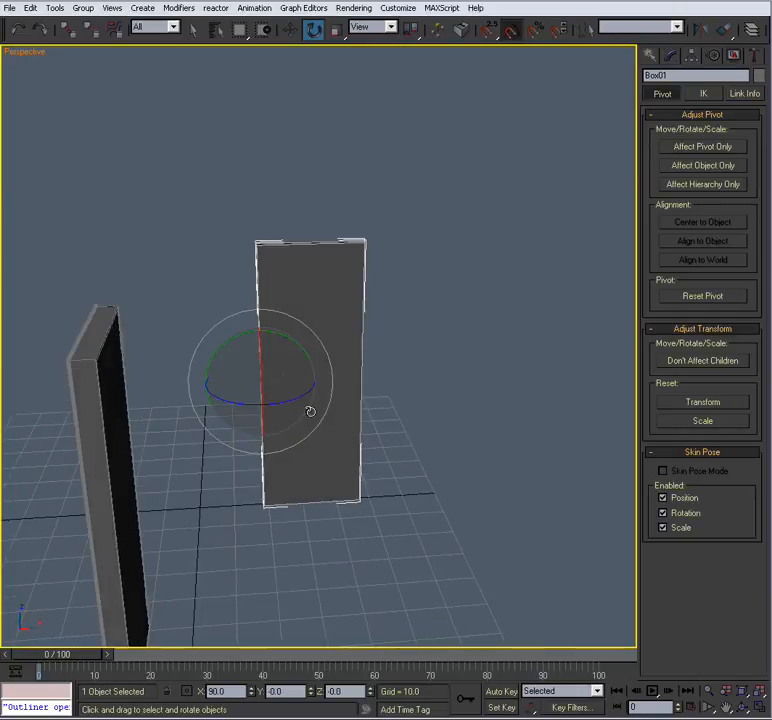
mouse_move(286, 405)
mouse_down()
mouse_move(341, 386)
mouse_move(288, 408)
mouse_up()
mouse_move(353, 421)
alt+middle_down()
mouse_move(364, 410)
mouse_move(364, 426)
alt+middle_up()
scroll(373, 414, up, 5)
scroll(373, 414, down, 4)
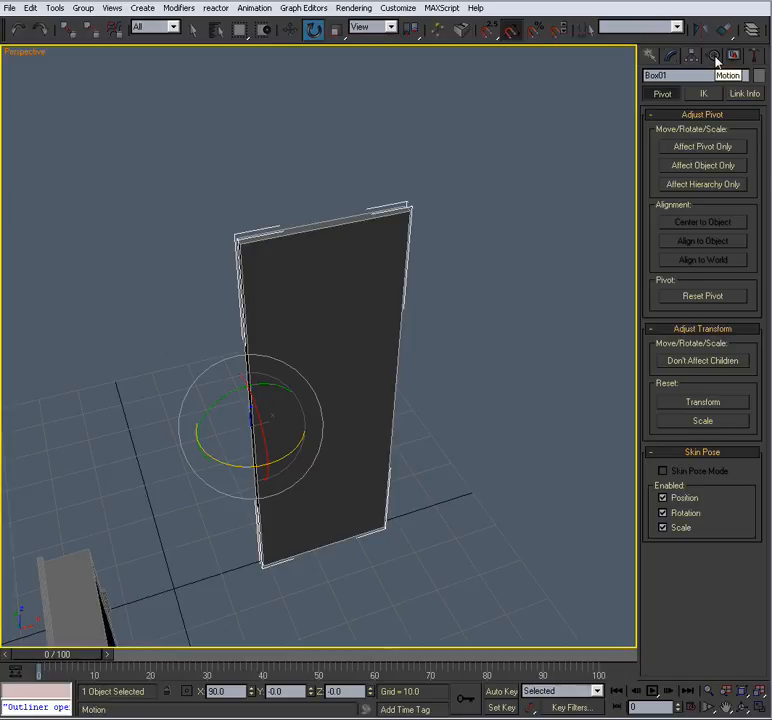
Assign a Float Limit controller to Box01's Z Rotation track and place its limit settings beside the box
click(715, 56)
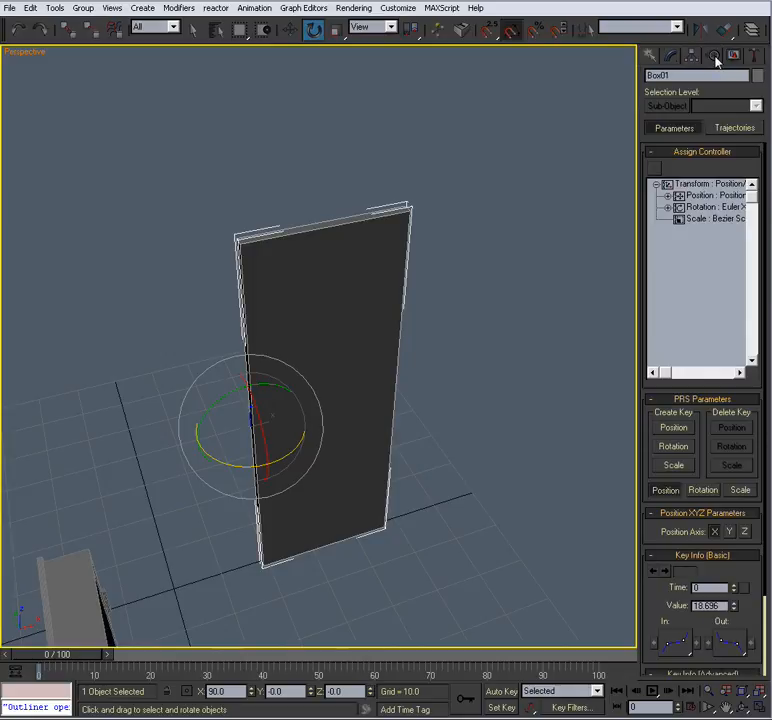
click(668, 207)
alt+middle_drag(402, 401, 312, 660)
drag(236, 453, 271, 444)
alt+middle_drag(271, 444, 324, 447)
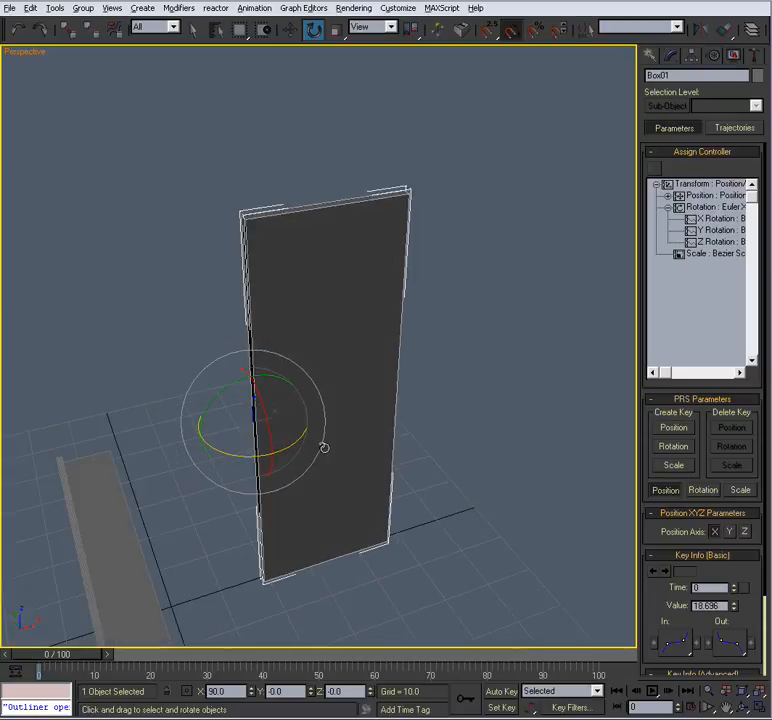
click(718, 242)
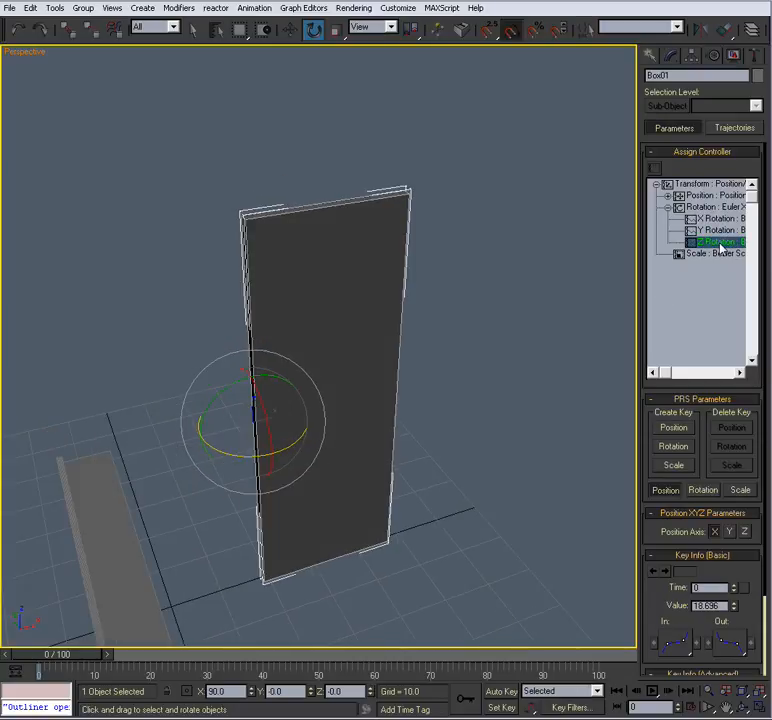
click(654, 170)
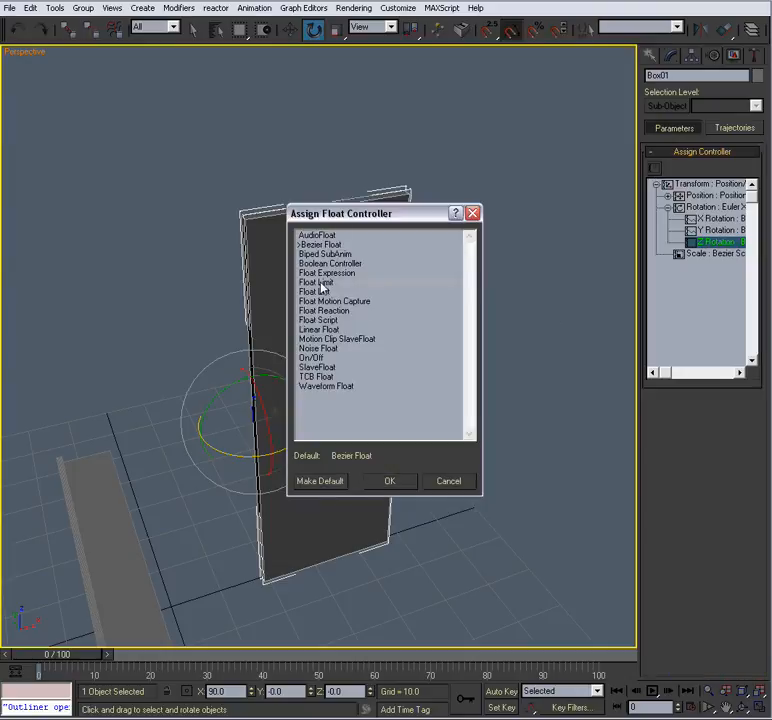
click(392, 481)
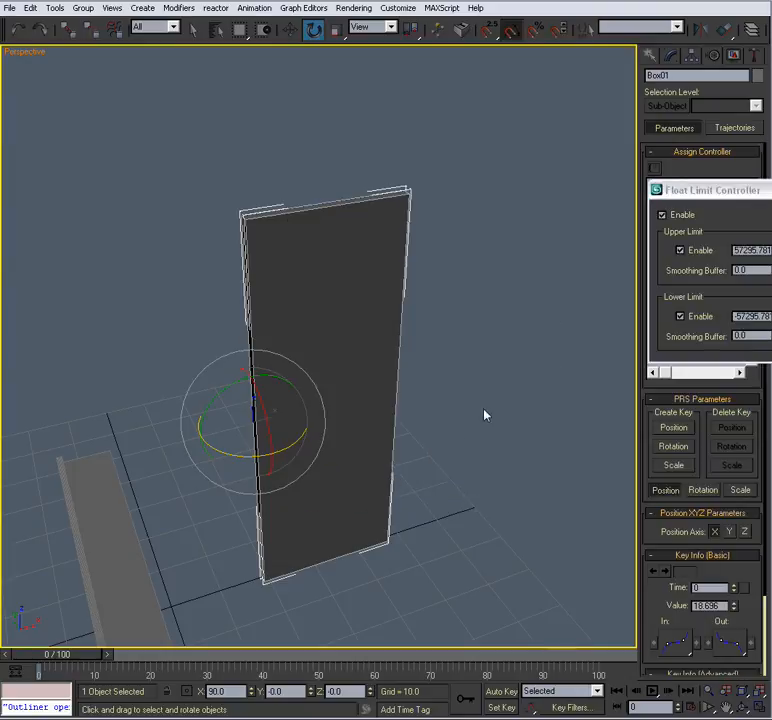
drag(701, 207, 517, 169)
Test rotating Box01 around its Z axis with the Float Limit controller's default limits
alt+middle_drag(277, 391, 222, 375)
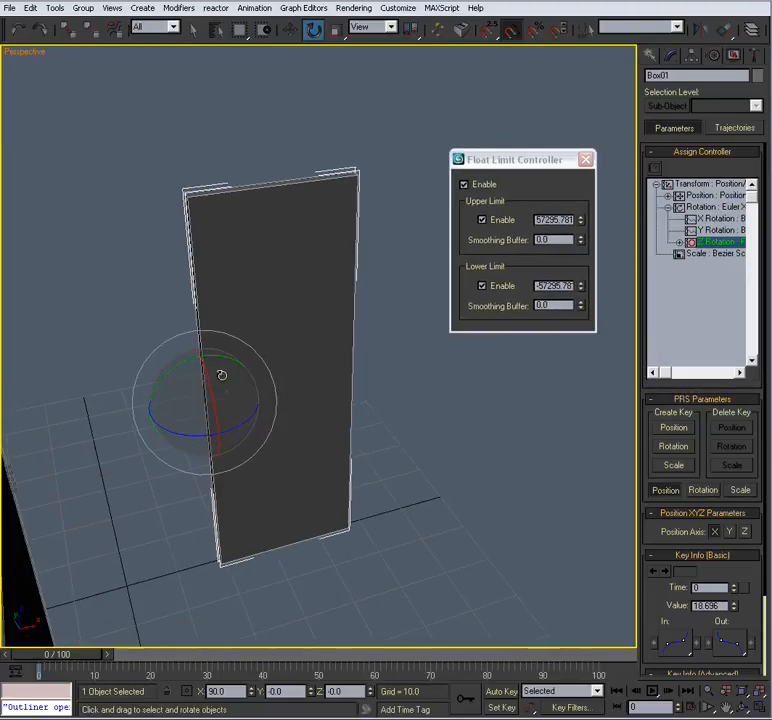
scroll(222, 375, up, 3)
drag(157, 491, 192, 530)
alt+middle_drag(257, 509, 272, 487)
scroll(251, 495, down, 3)
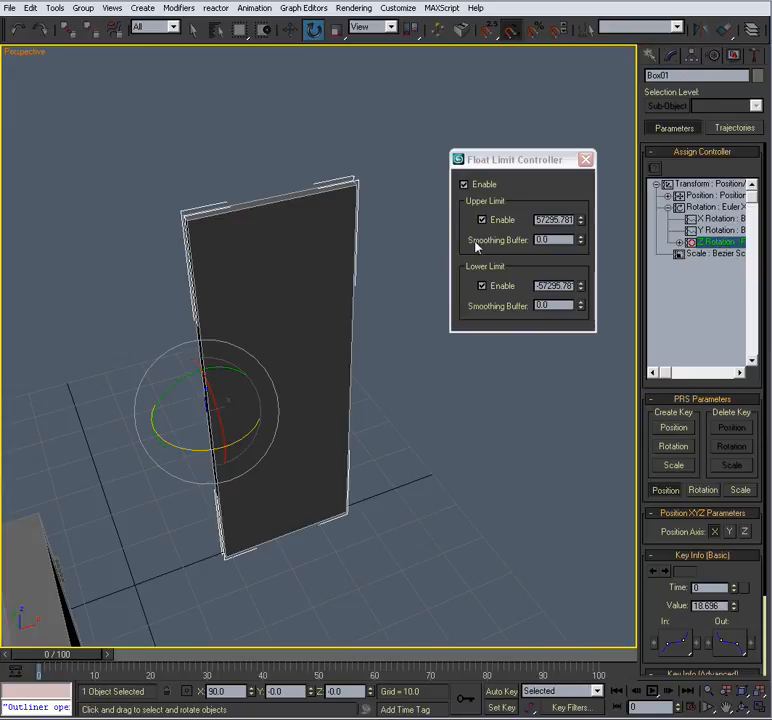
Set the upper and lower Z rotation limits of Box01 to 0 and try rotating it around Z
right_click(582, 220)
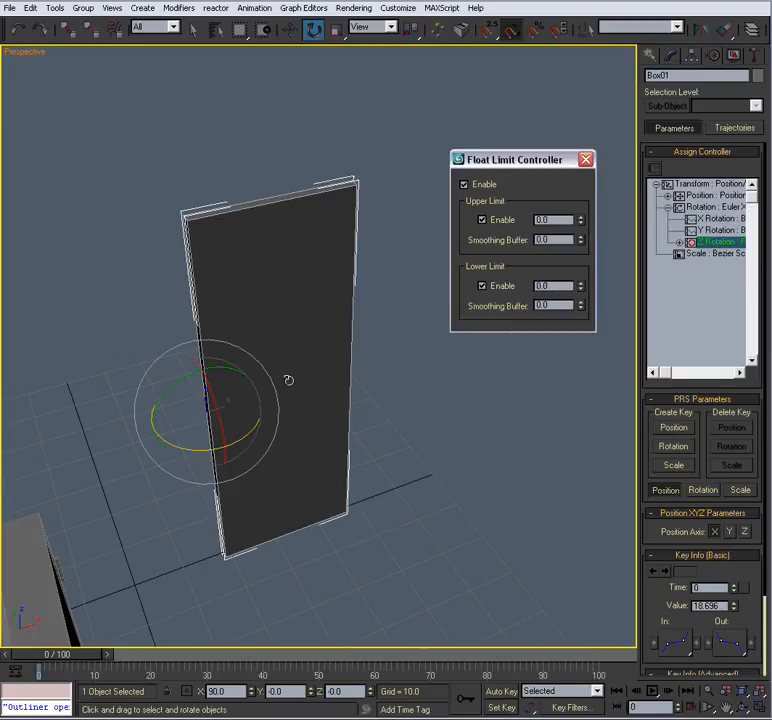
alt+middle_drag(301, 380, 246, 420)
mouse_move(218, 440)
mouse_down()
mouse_move(210, 439)
mouse_move(228, 434)
mouse_up()
drag(216, 438, 255, 428)
drag(502, 160, 513, 159)
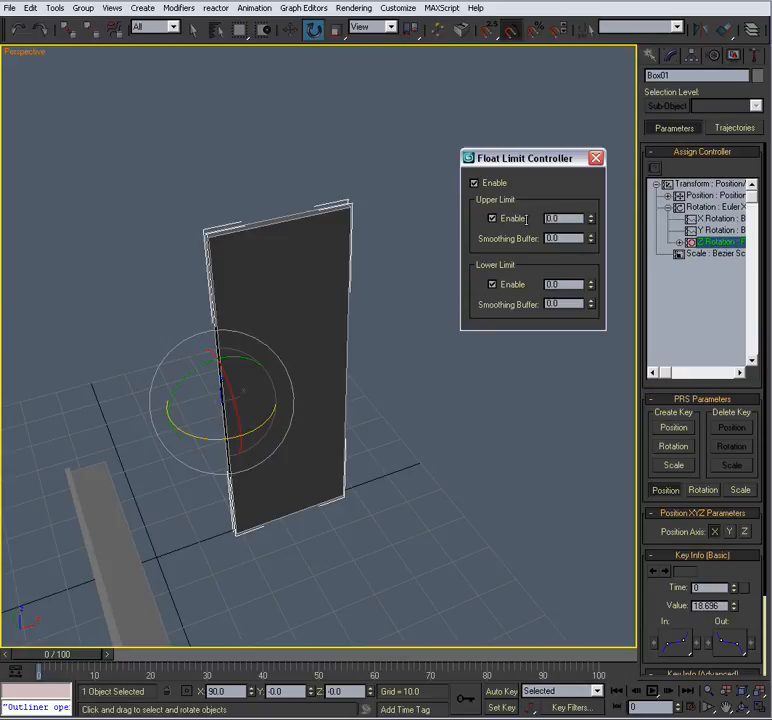
Set Box01's Z rotation limits to 120 upper and -120 lower, testing the swing around its edge pivot
double_click(558, 218)
text(18)
drag(198, 438, 220, 436)
drag(569, 285, 514, 293)
text(-12)
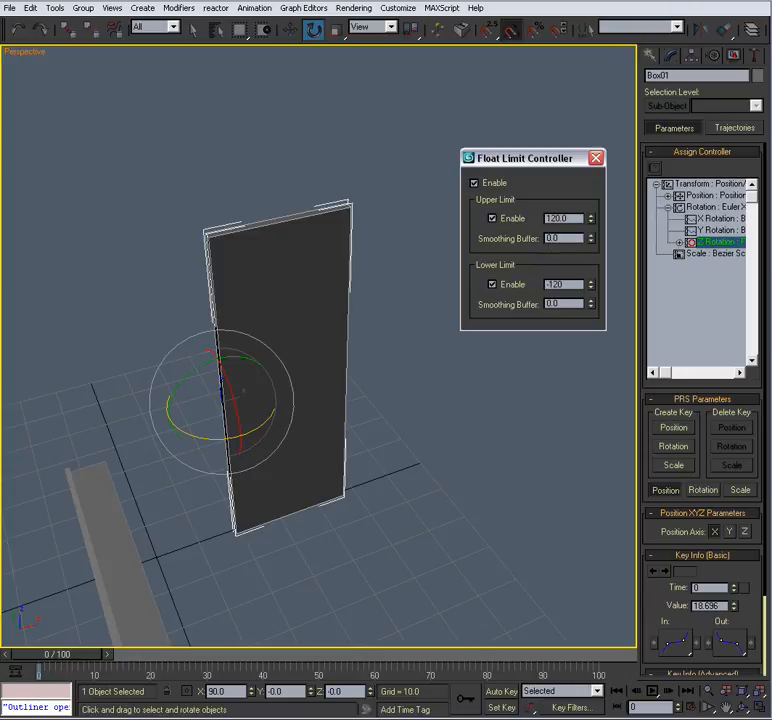
drag(207, 441, 191, 435)
alt+middle_drag(191, 435, 238, 419)
scroll(238, 419, down, 3)
alt+middle_drag(430, 358, 360, 346)
Set Box01's upper Z rotation limit to 170 and lower limit to 0, and test the one-way swing
drag(576, 219, 529, 220)
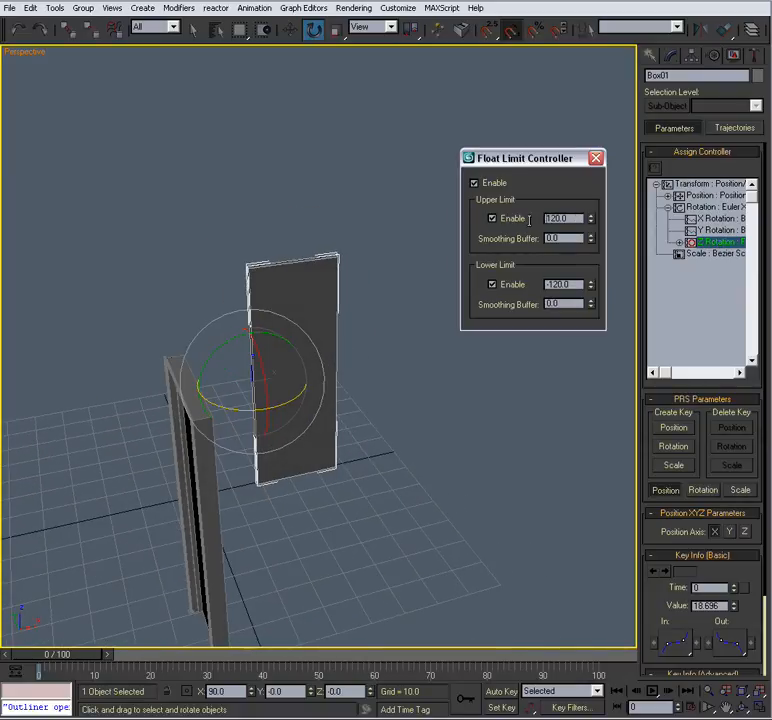
text(17)
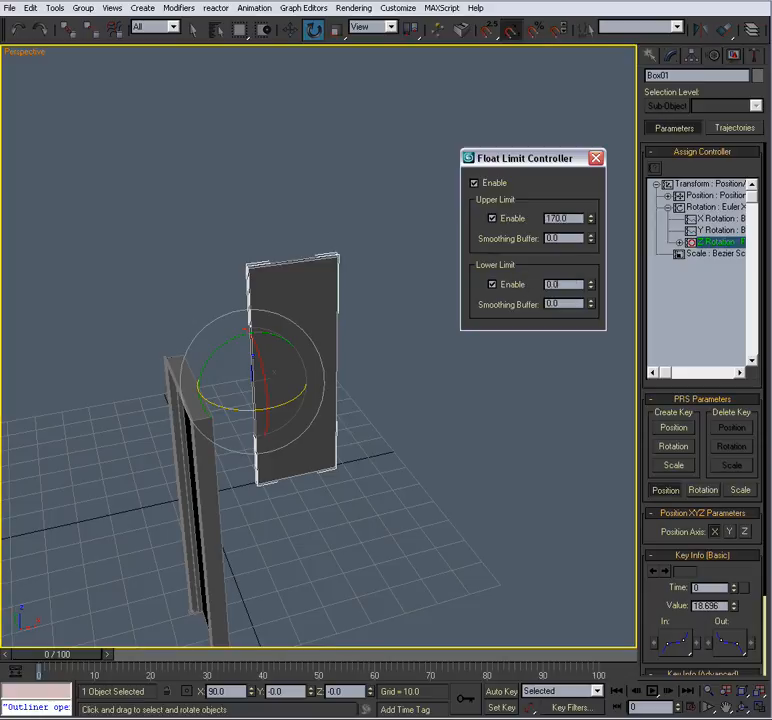
drag(238, 414, 222, 410)
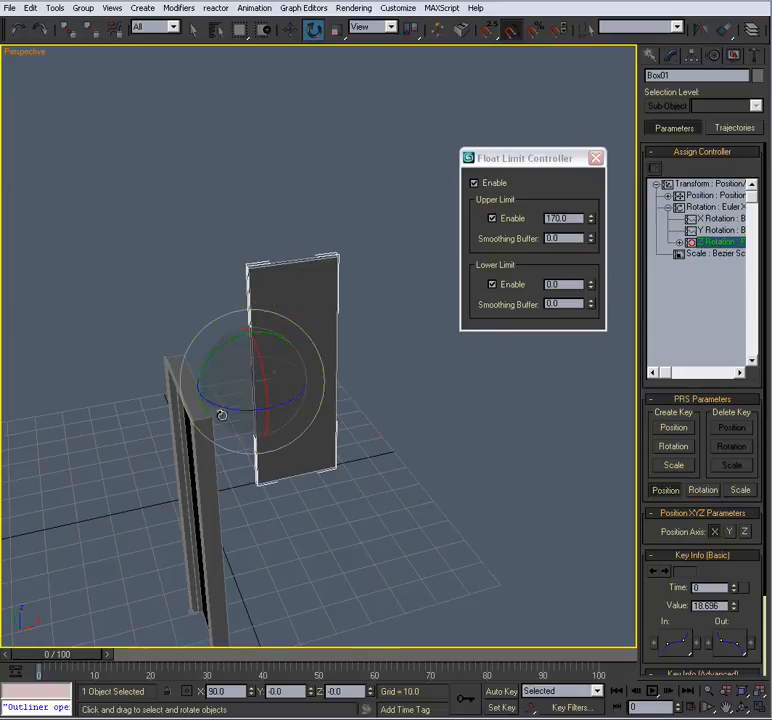
Select D_Door_01 and open the Float Limit properties of its Z Rotation controller
click(332, 446)
alt+middle_drag(332, 446, 335, 418)
scroll(344, 433, down, 3)
click(344, 426)
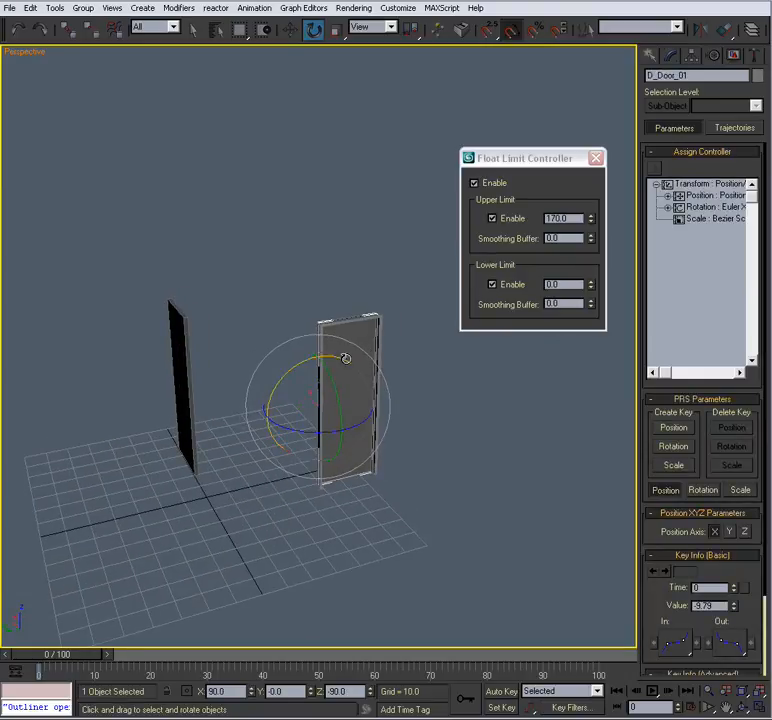
click(596, 159)
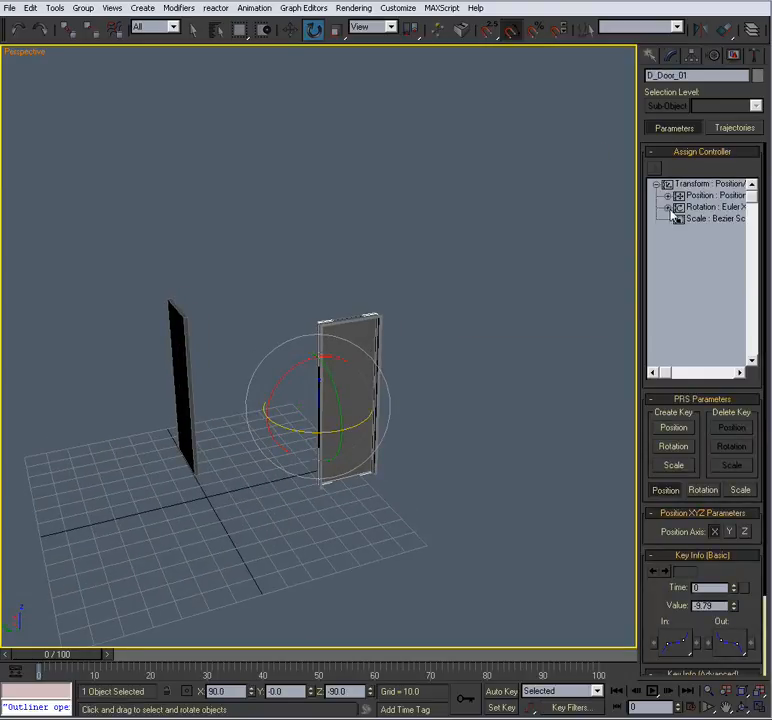
click(668, 207)
click(679, 242)
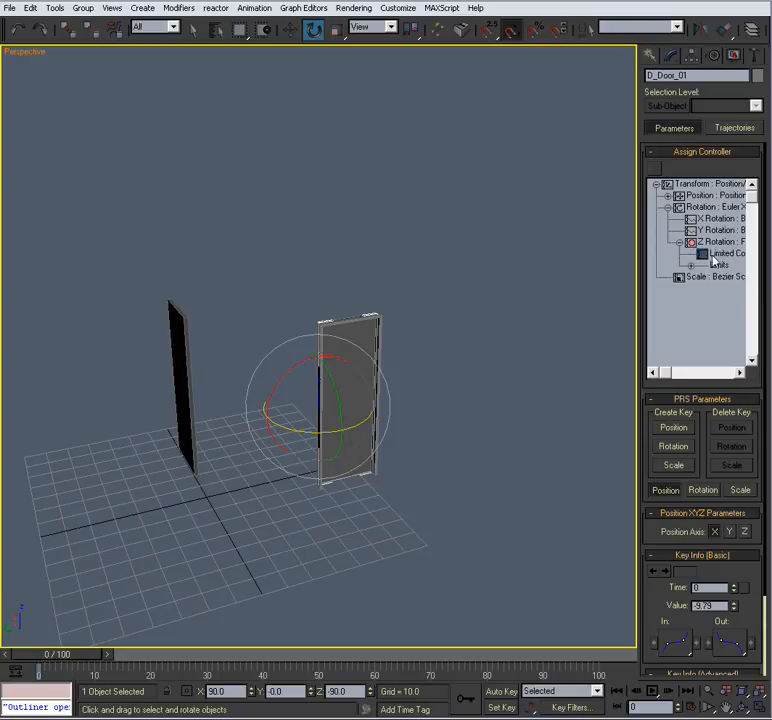
right_click(724, 256)
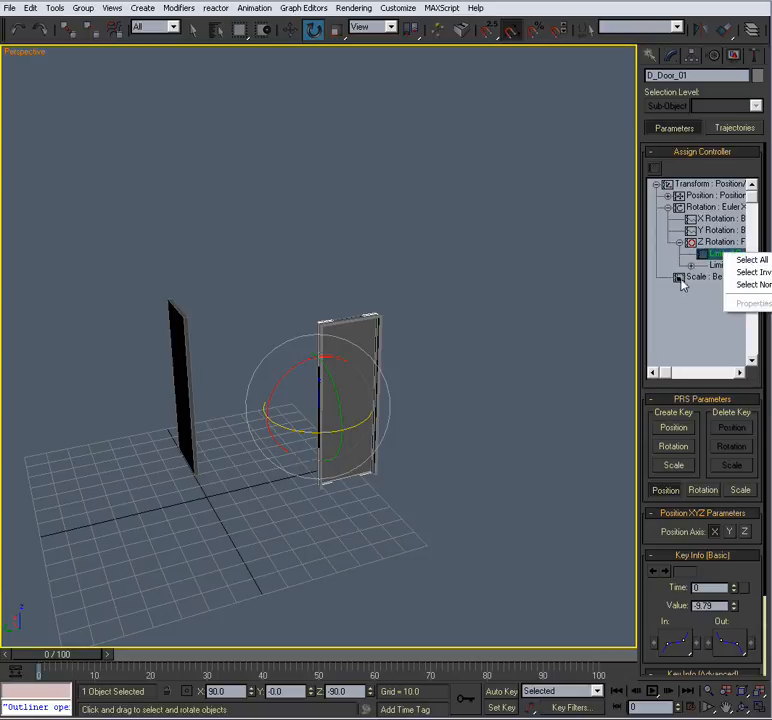
click(713, 256)
right_click(713, 248)
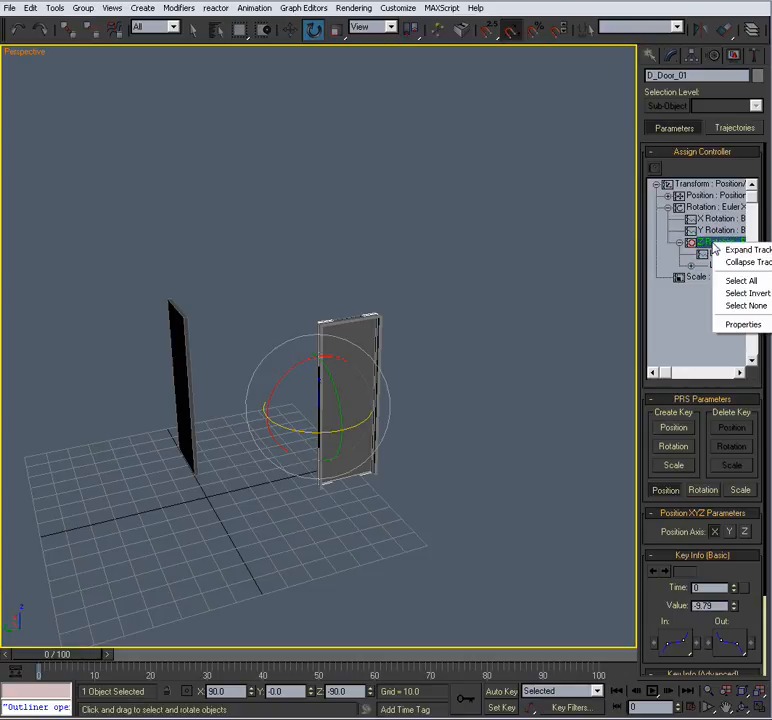
click(735, 323)
drag(695, 203, 512, 162)
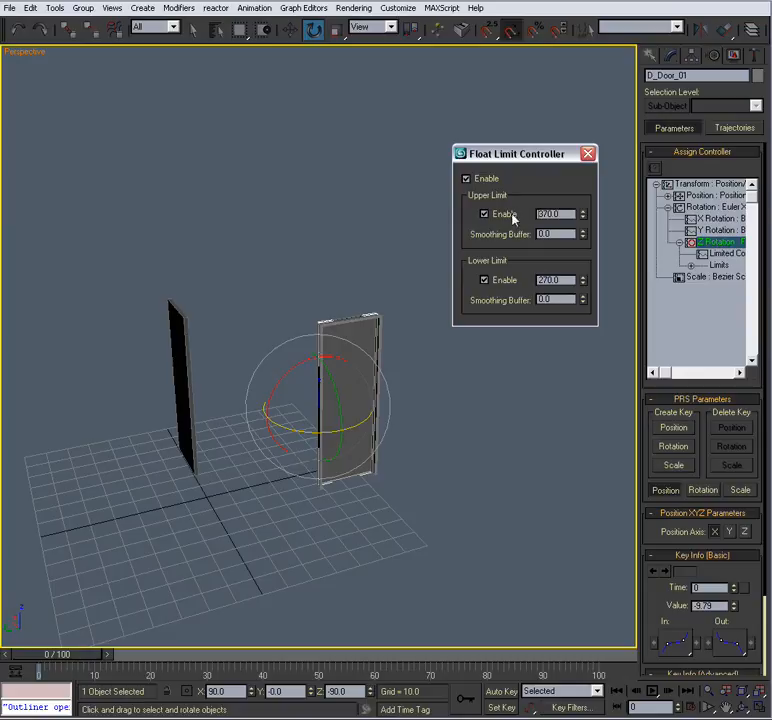
Test swinging D_Door_01 around Z within its rotation limits and close its limit settings
middle_drag(299, 311, 219, 290)
scroll(246, 331, up, 4)
middle_drag(246, 331, 265, 317)
scroll(264, 322, down, 2)
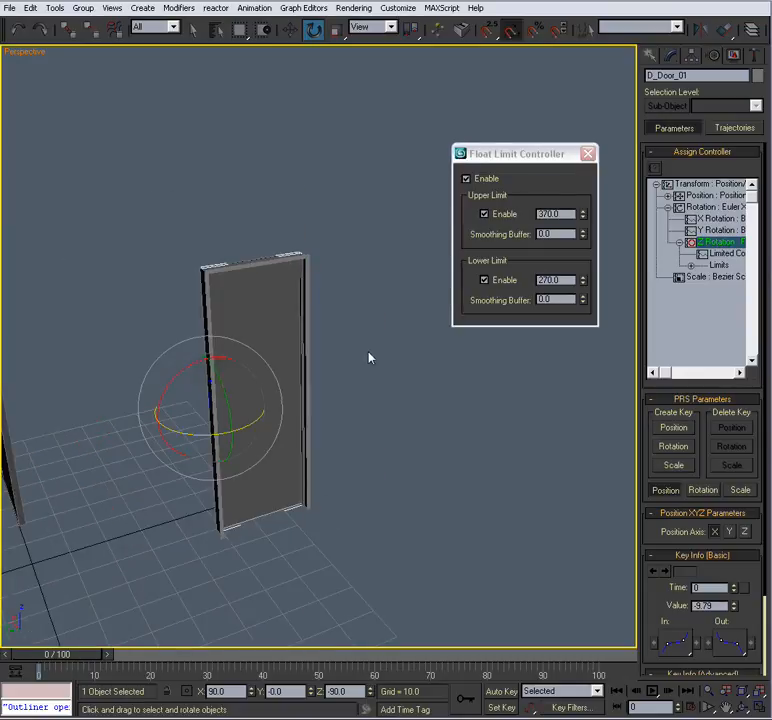
drag(257, 384, 167, 438)
alt+middle_drag(239, 373, 264, 369)
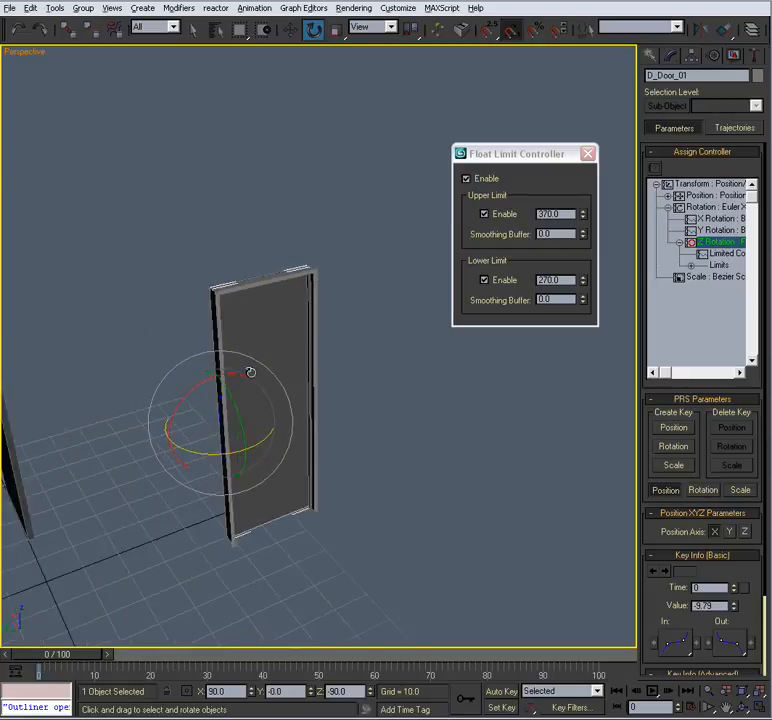
click(588, 154)
Delete the test box Box01 beside the door
click(431, 298)
alt+middle_drag(431, 298, 400, 305)
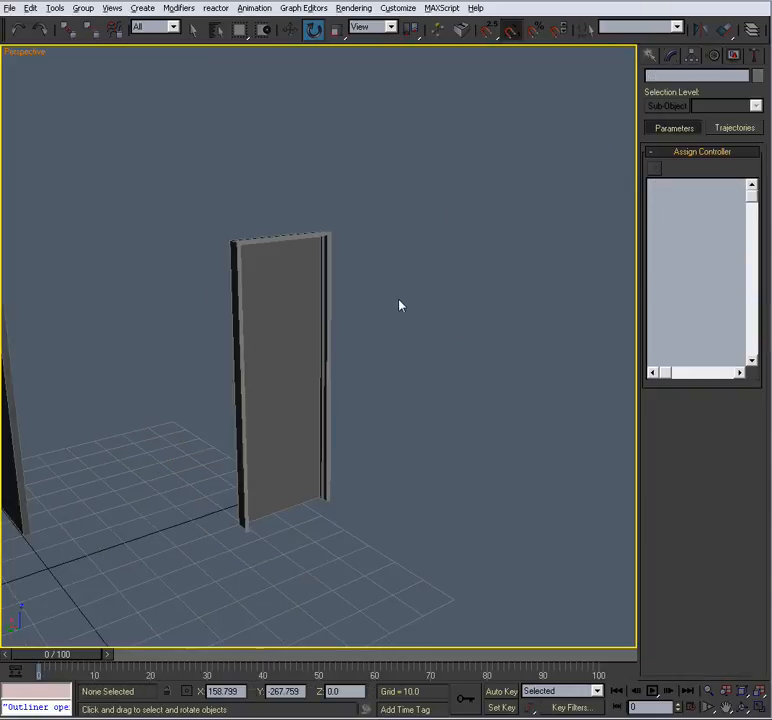
scroll(200, 330, down, 3)
click(172, 340)
key(Delete)
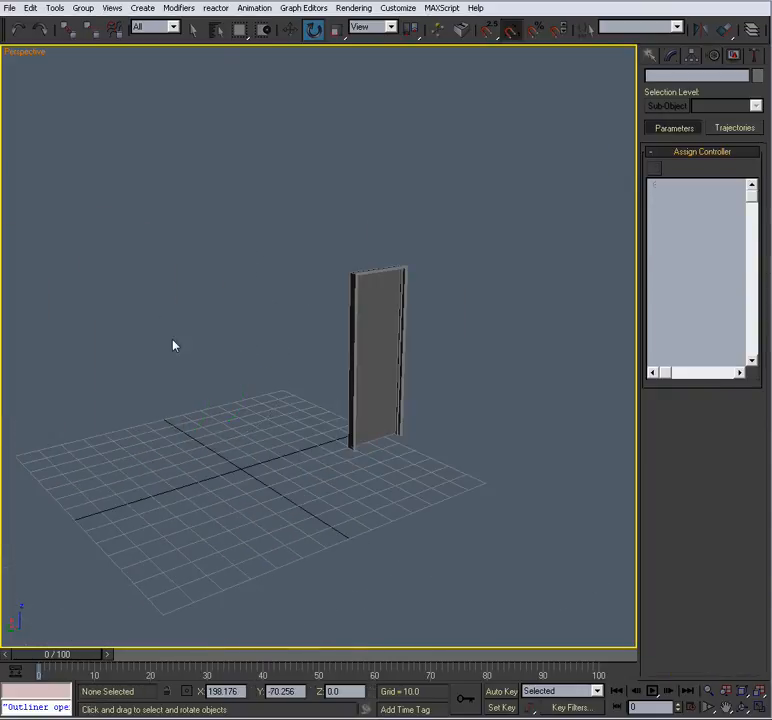
Examine the finished door, its frame and hinge side from several angles in the Perspective view
scroll(198, 338, up, 5)
middle_drag(264, 313, 257, 250)
scroll(351, 353, up, 4)
scroll(319, 482, up, 3)
scroll(255, 382, down, 5)
scroll(260, 384, down, 3)
click(279, 183)
click(300, 327)
alt+middle_drag(300, 327, 307, 326)
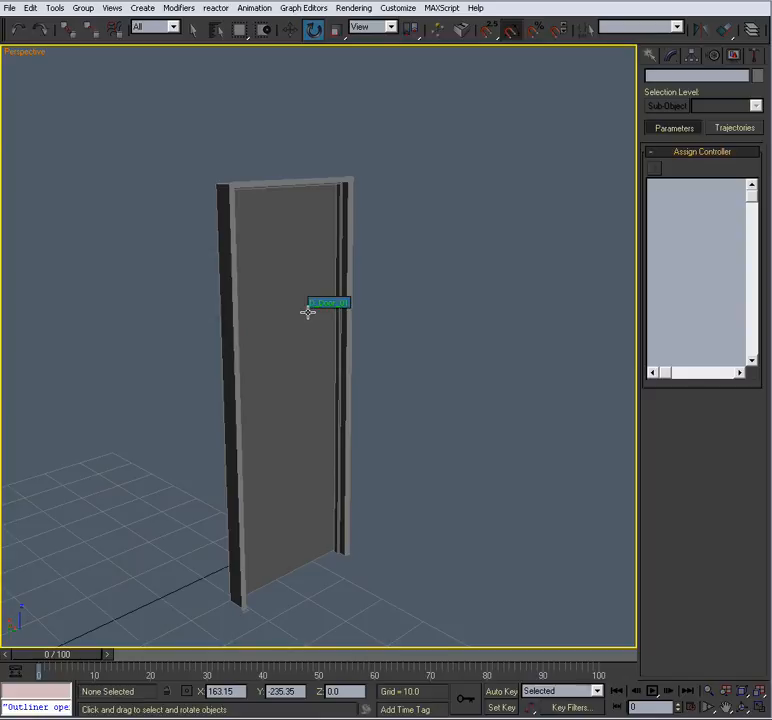
scroll(355, 335, up, 3)
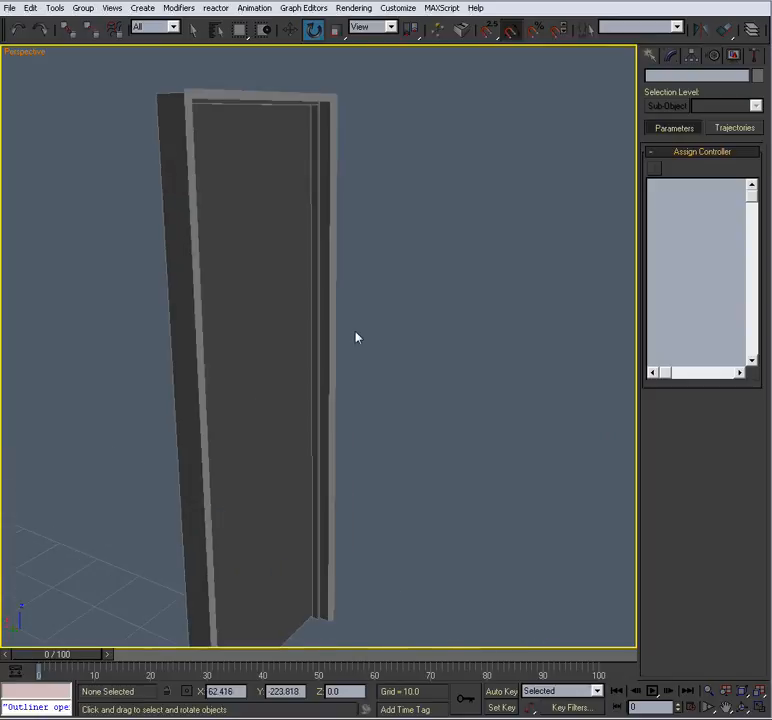
scroll(333, 304, down, 2)
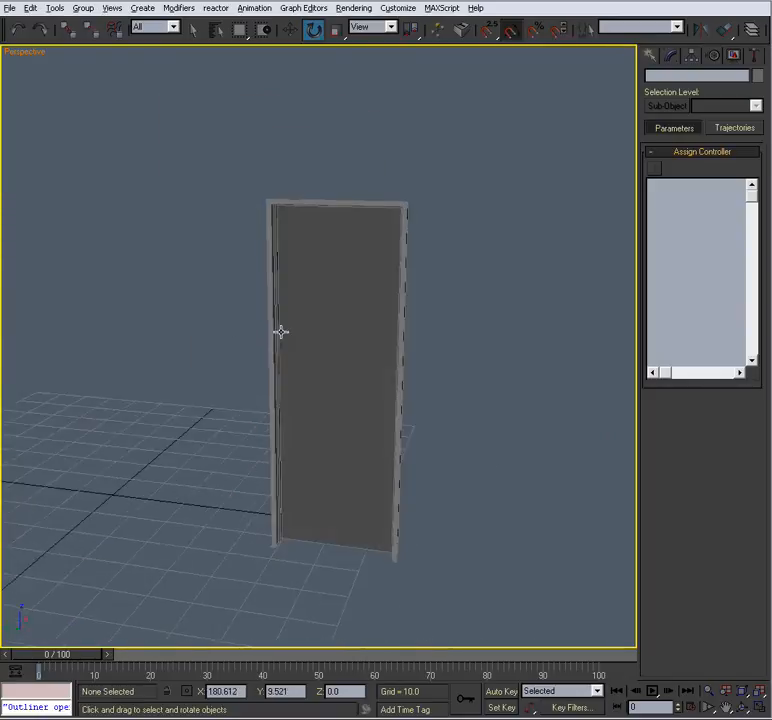